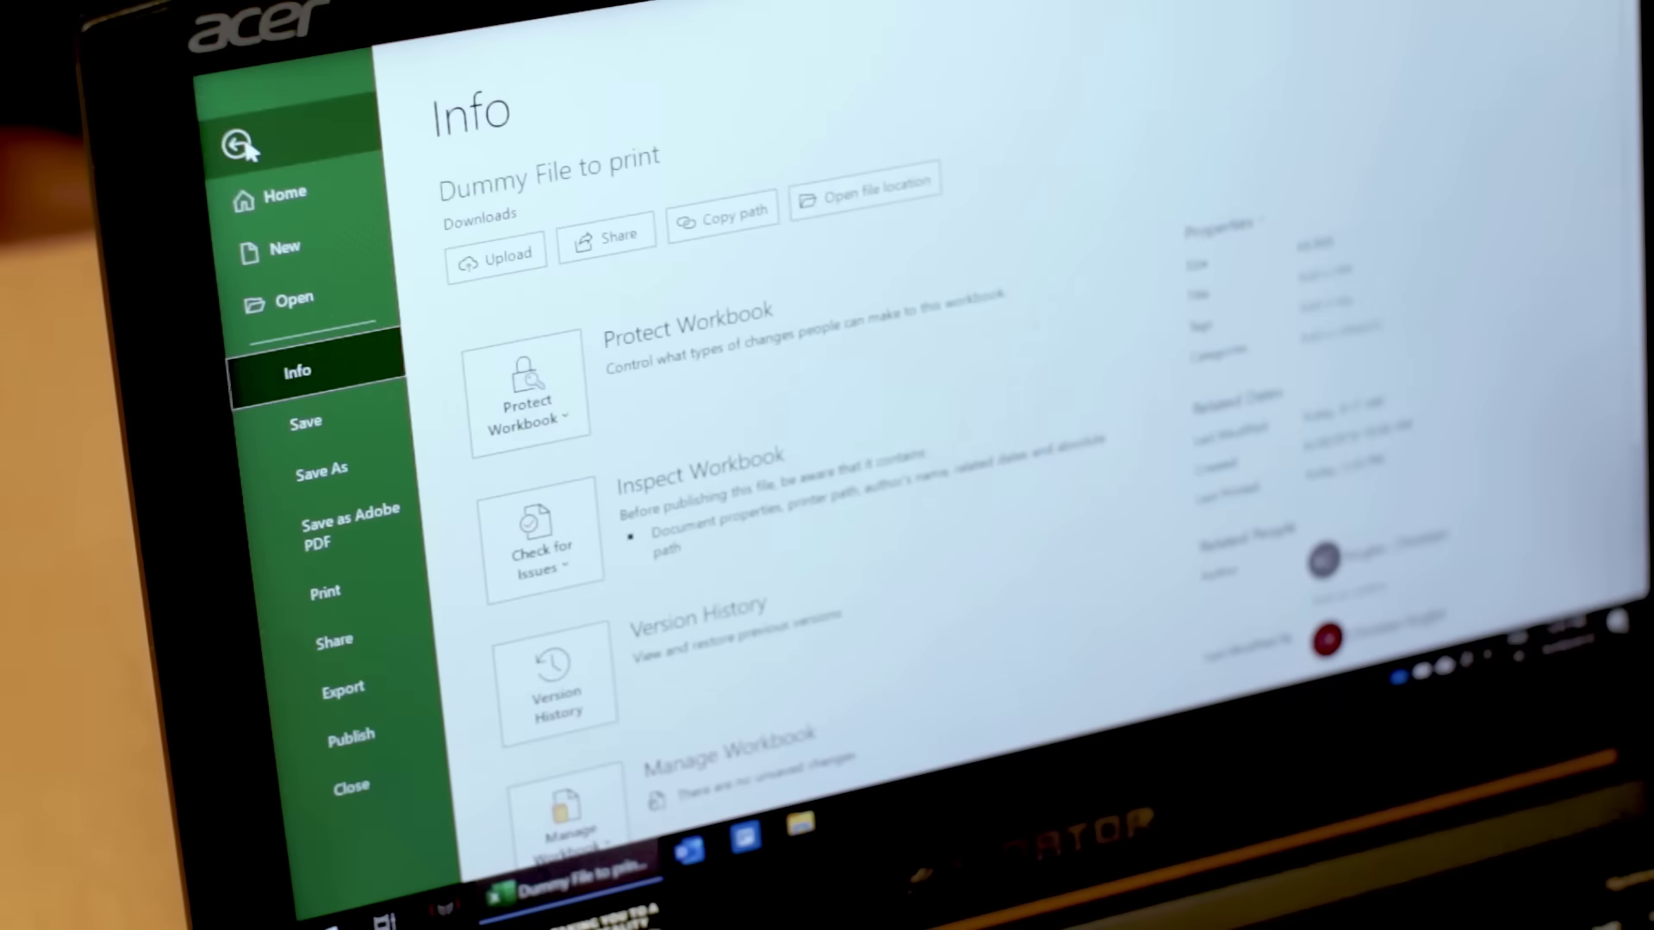
# Step: Open the print settings for the App sales sheet and send it to the printer
pyautogui.click(367, 593)
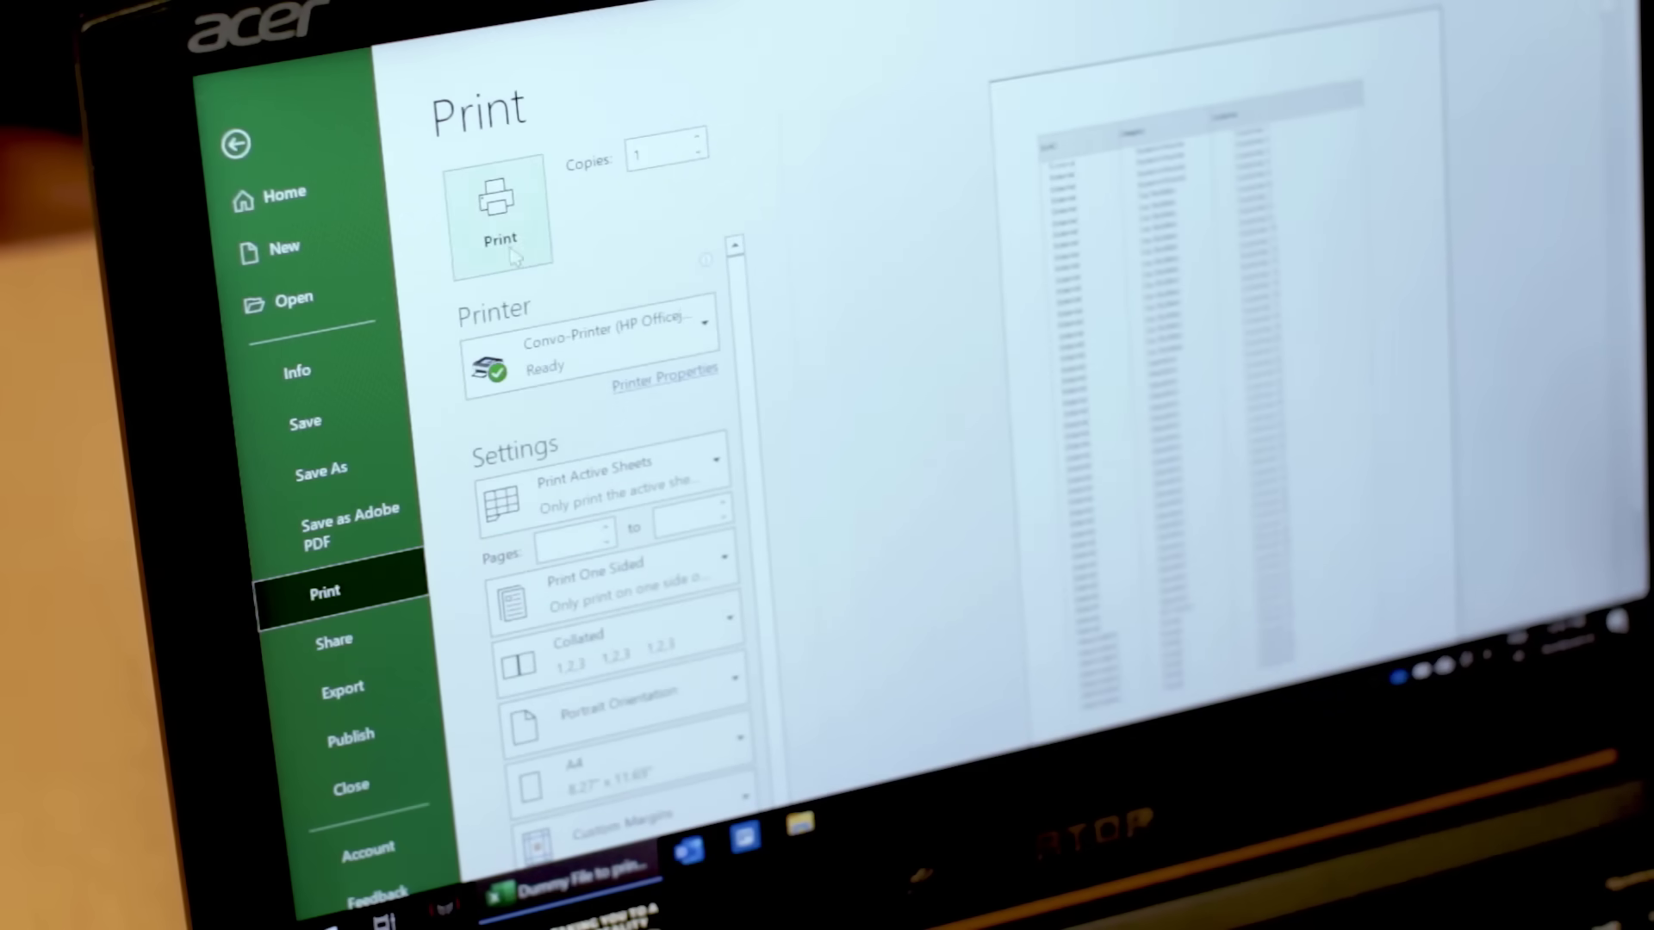
pyautogui.click(501, 220)
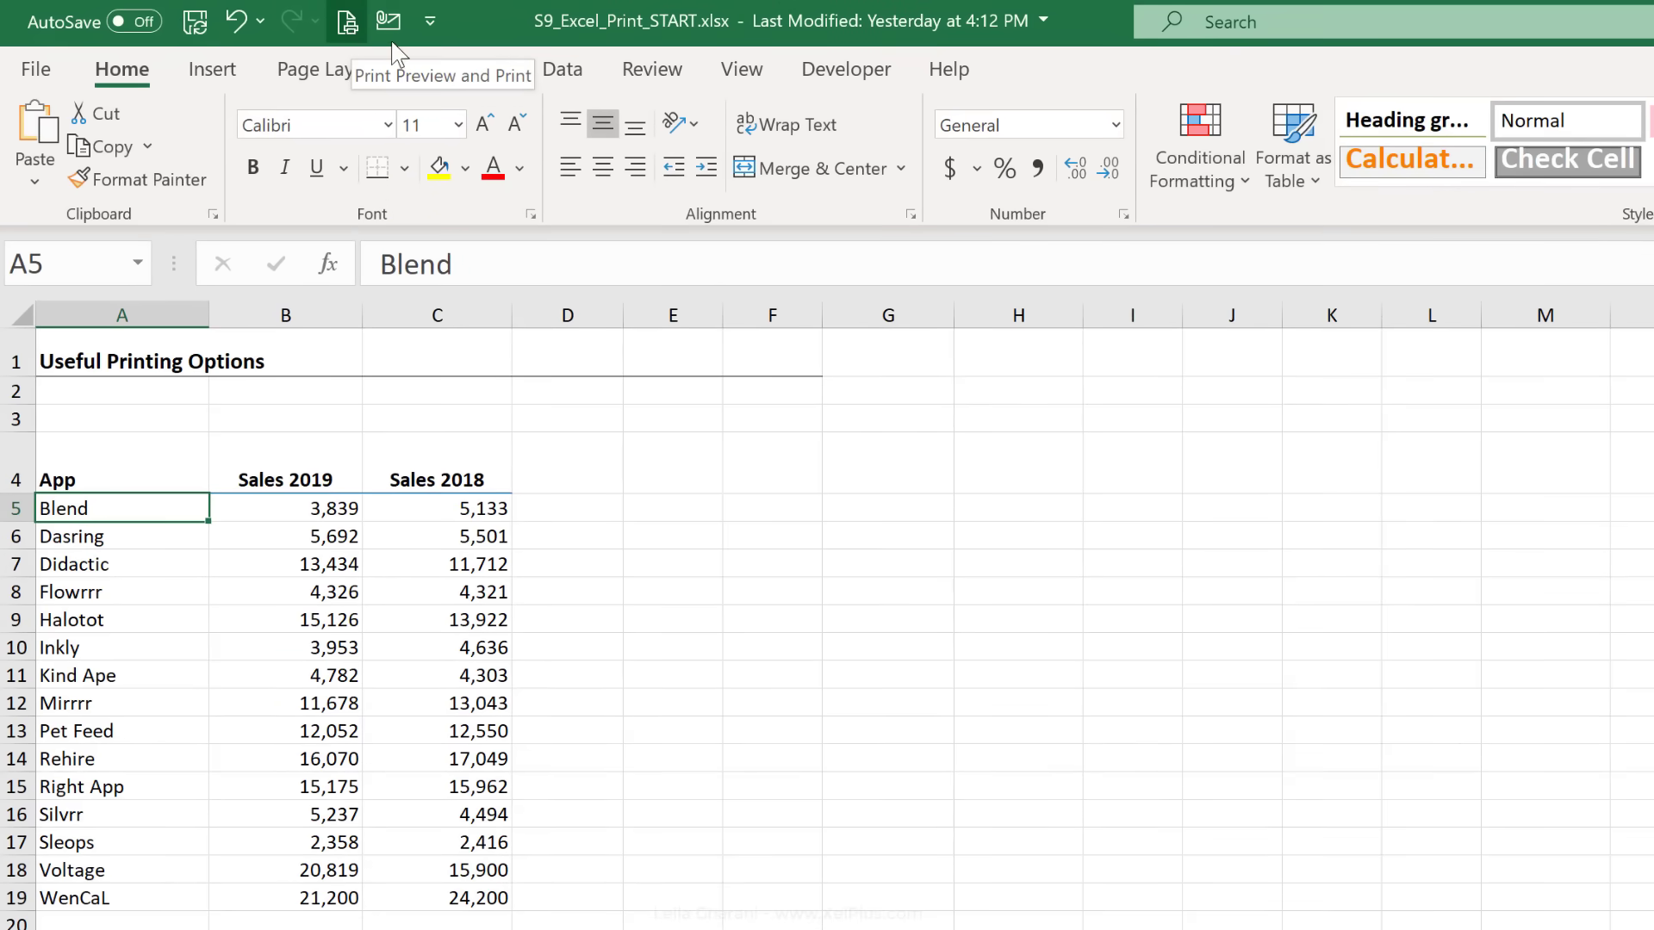
# Step: Preview the sales table and chart from the Quick Access Toolbar, then return and open File
pyautogui.click(430, 22)
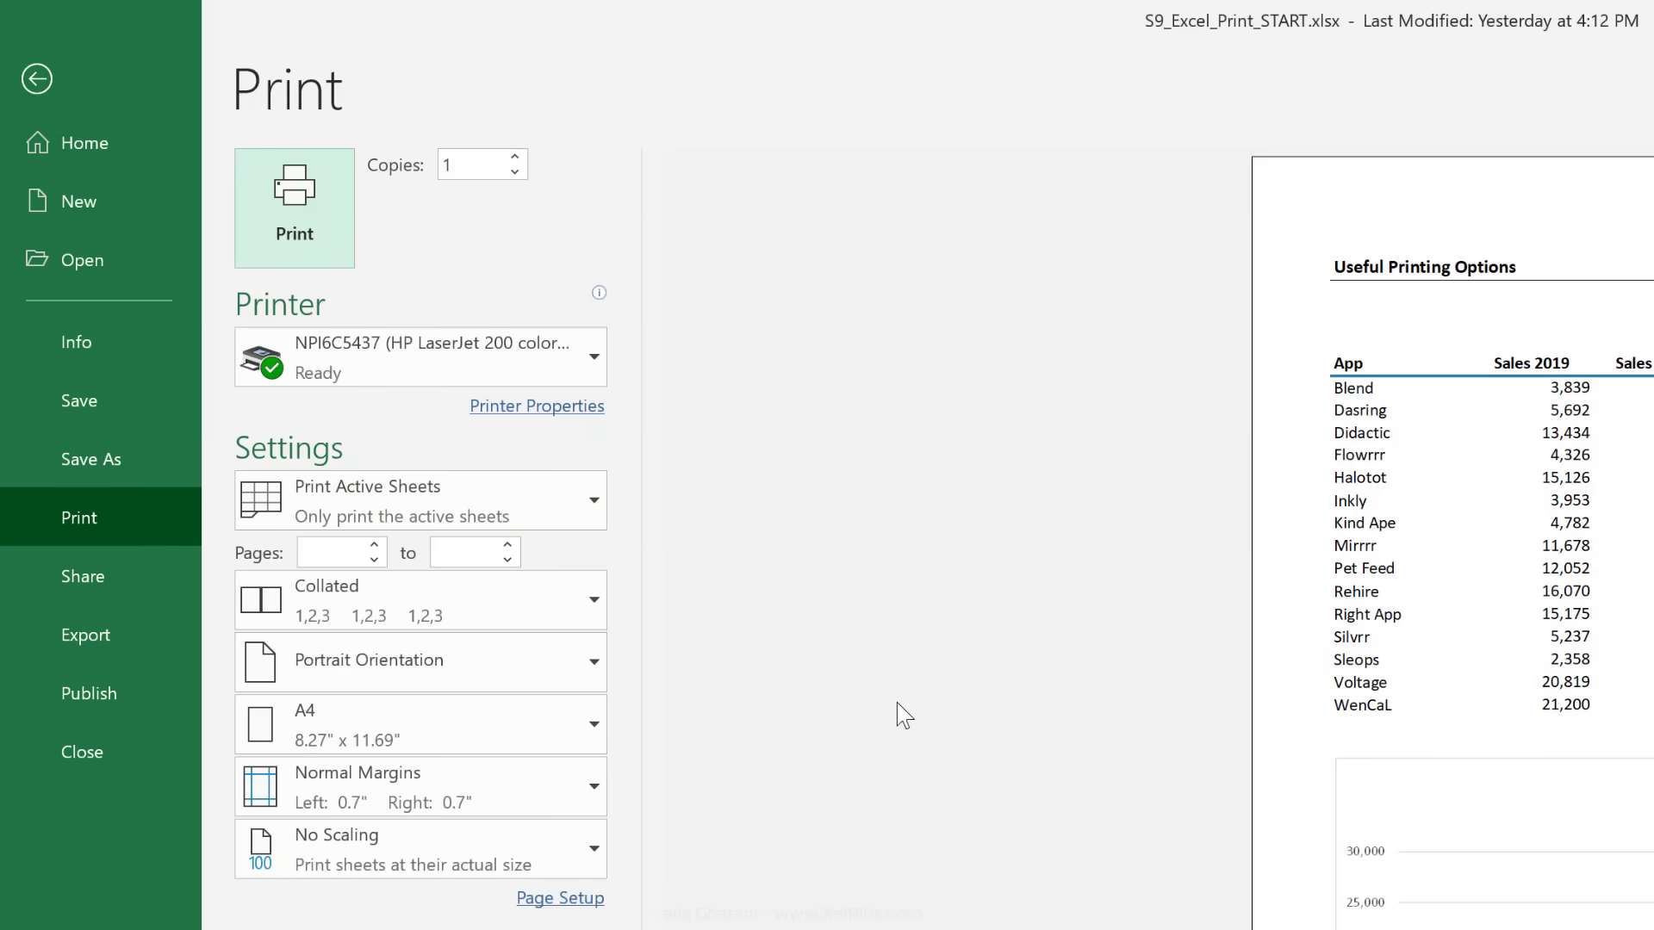
pyautogui.click(38, 80)
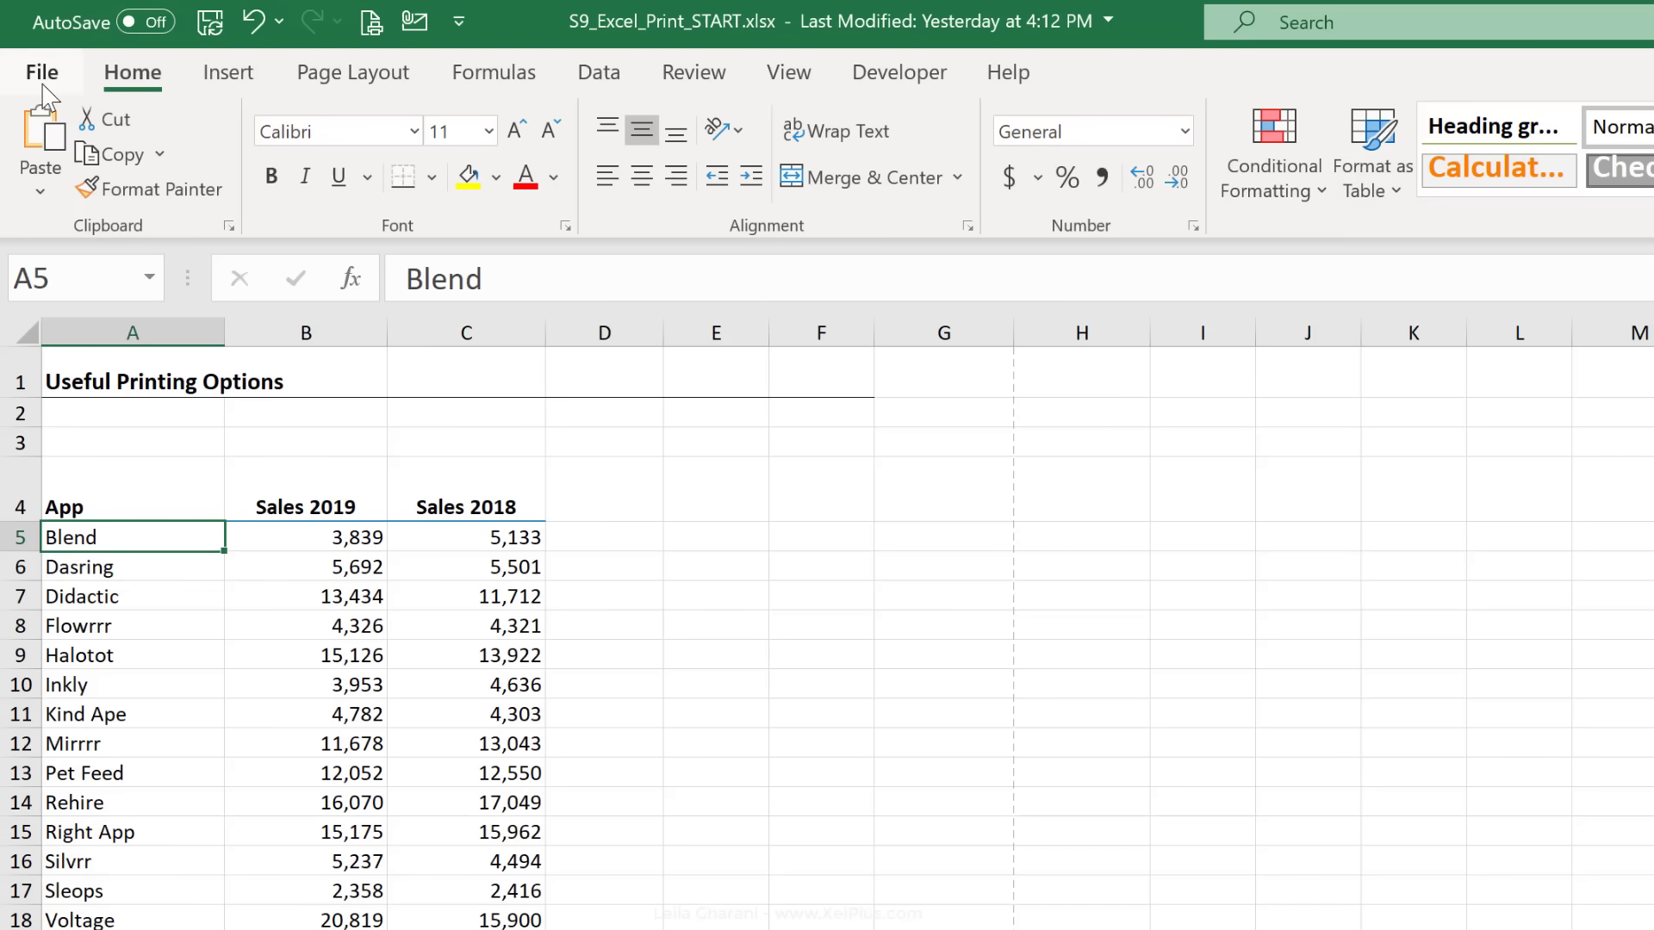
pyautogui.click(42, 78)
# Step: Switch the printout to Narrow Margins, checking what lands on page 2
pyautogui.click(137, 549)
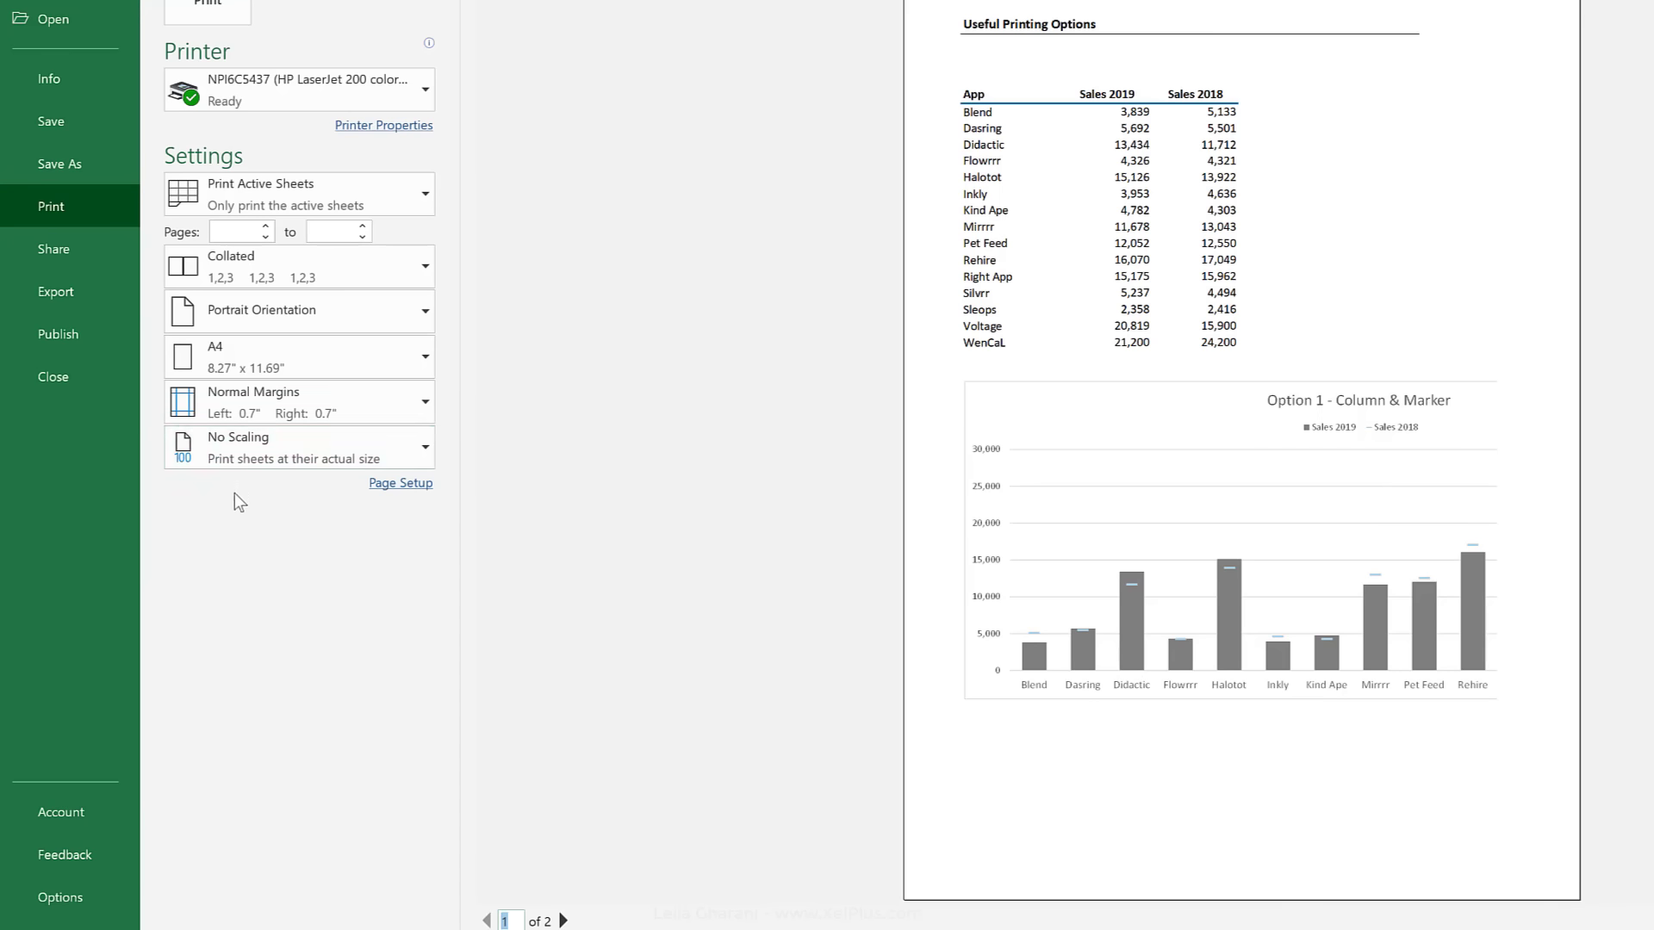
pyautogui.click(421, 406)
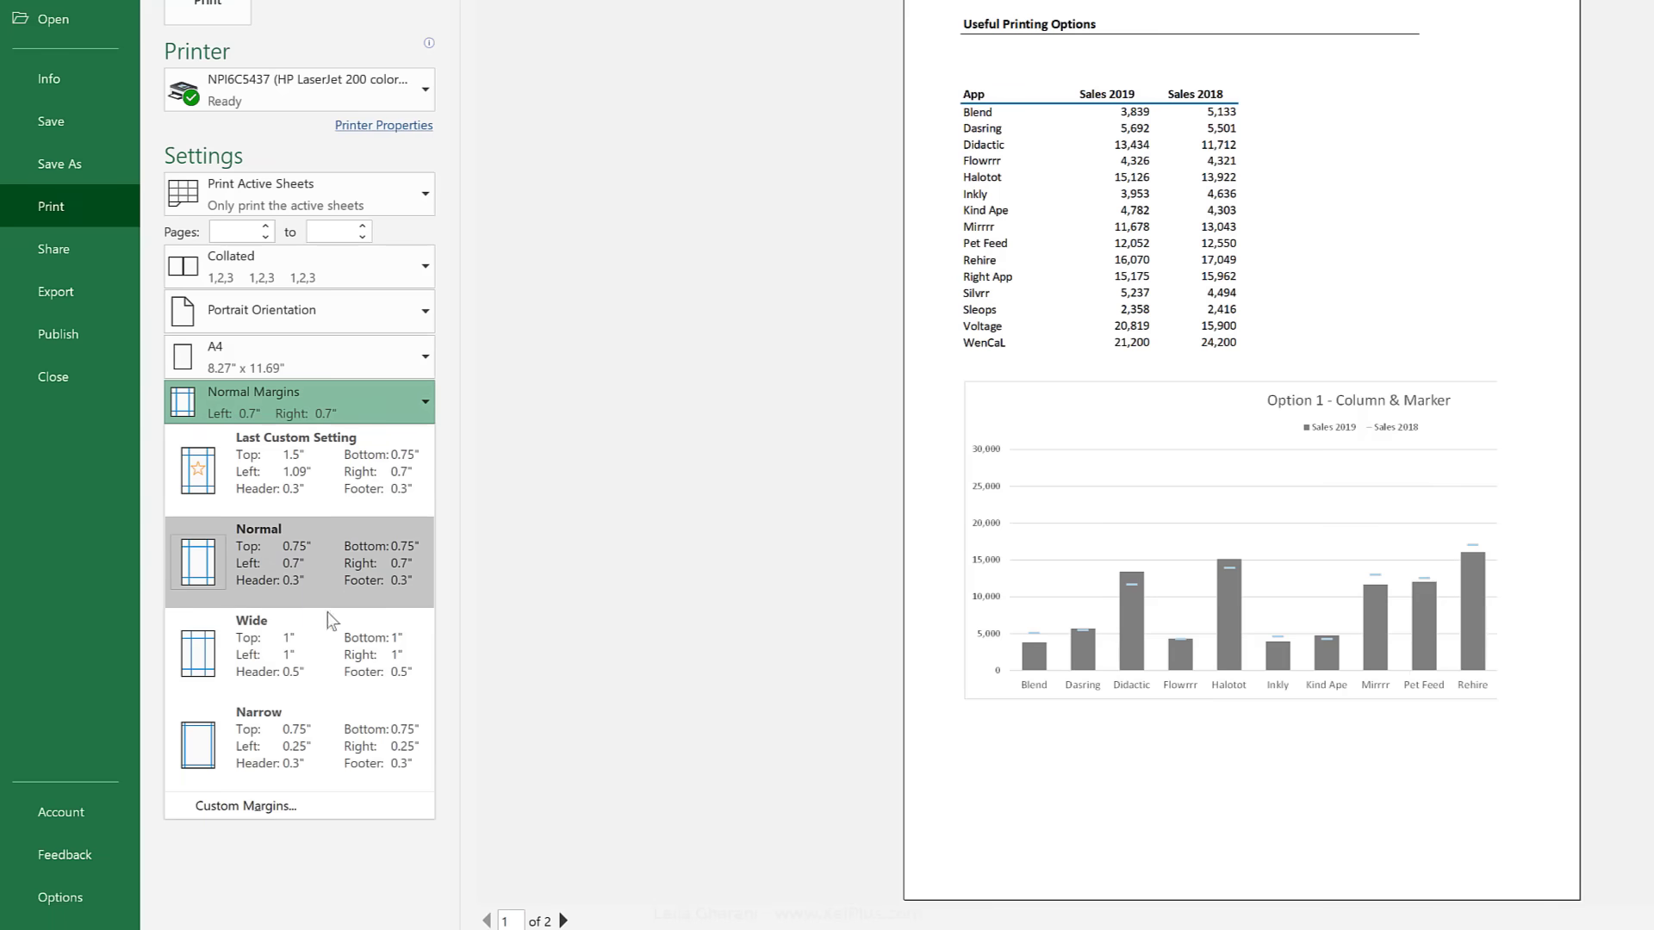
pyautogui.click(323, 753)
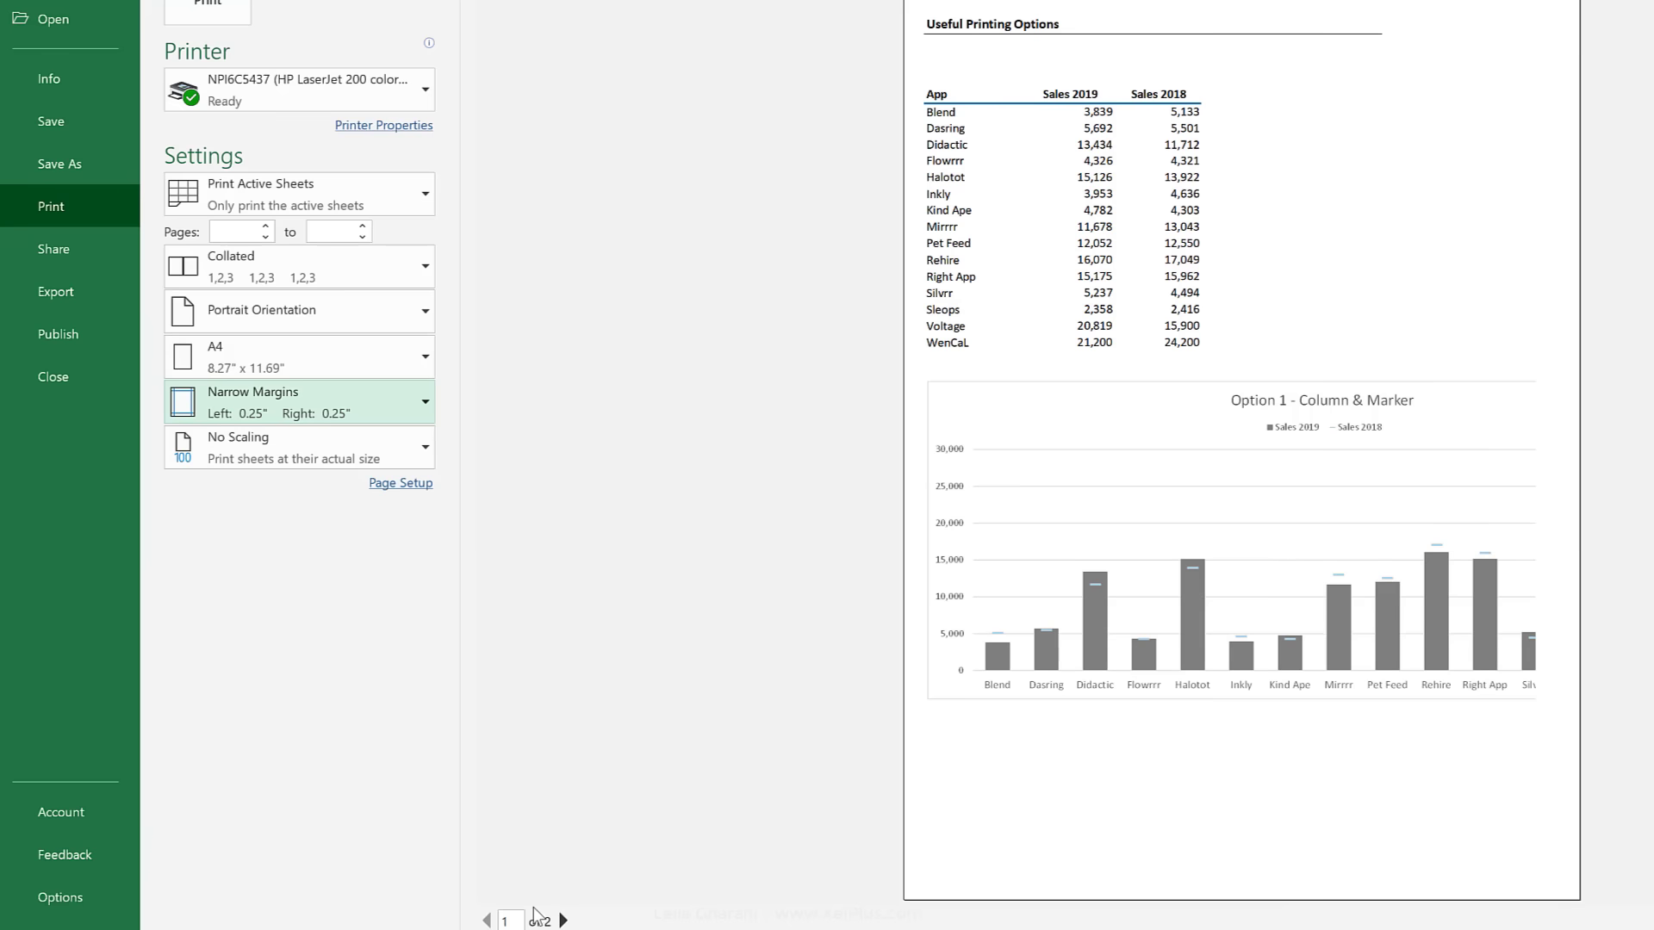
pyautogui.click(562, 920)
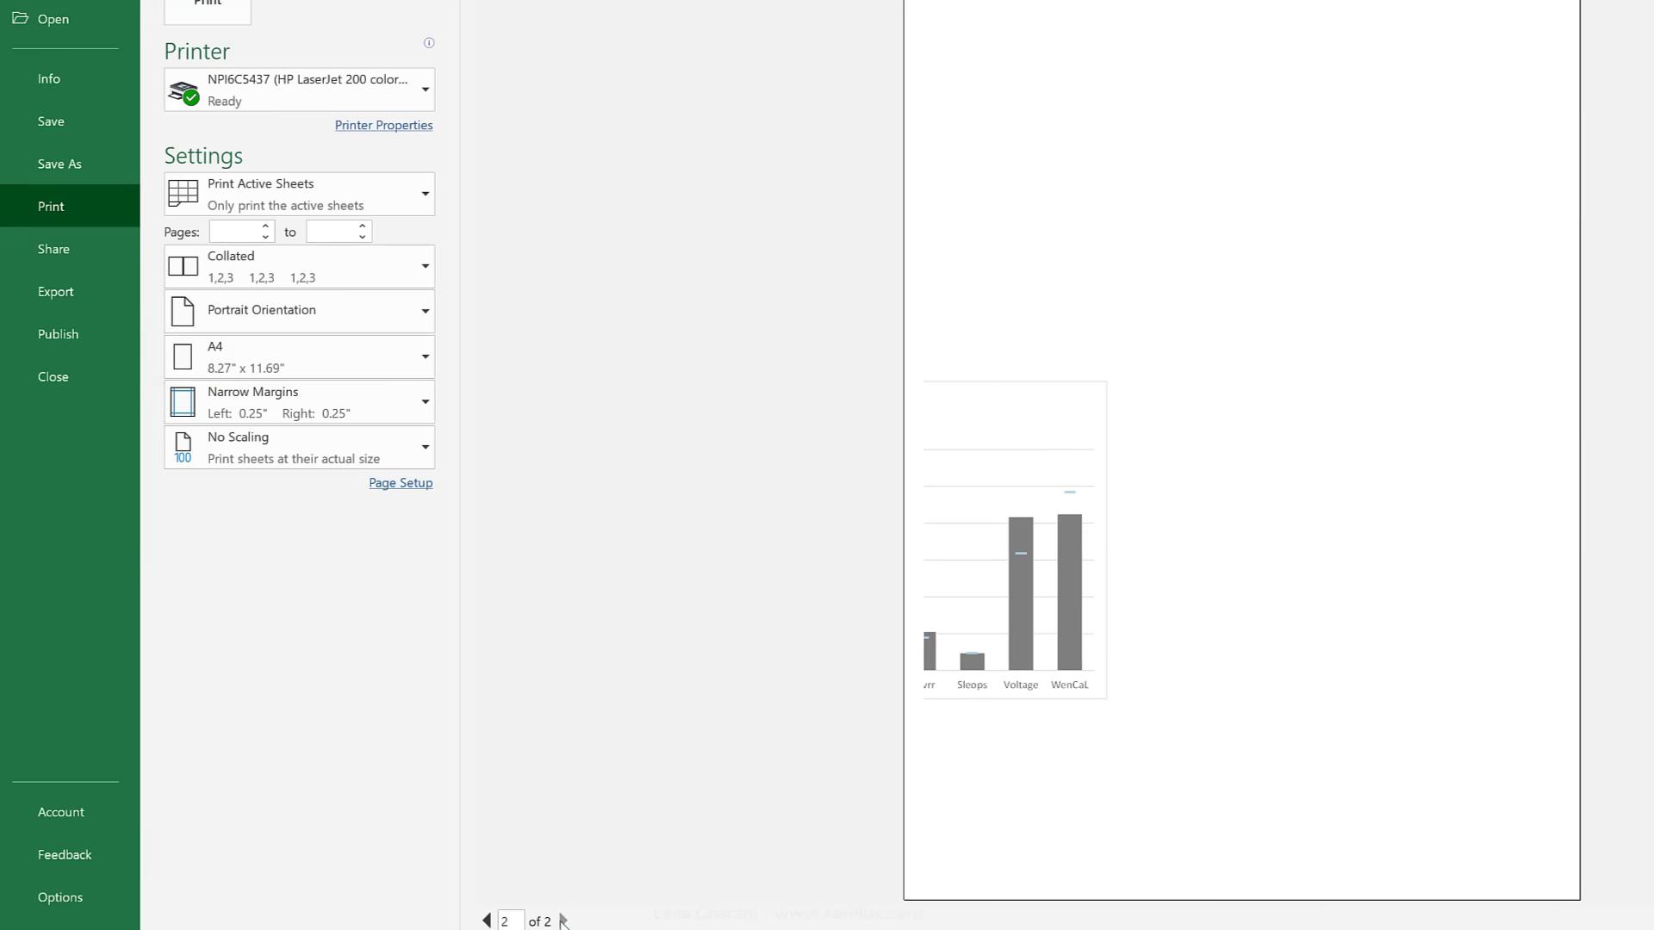
pyautogui.click(488, 920)
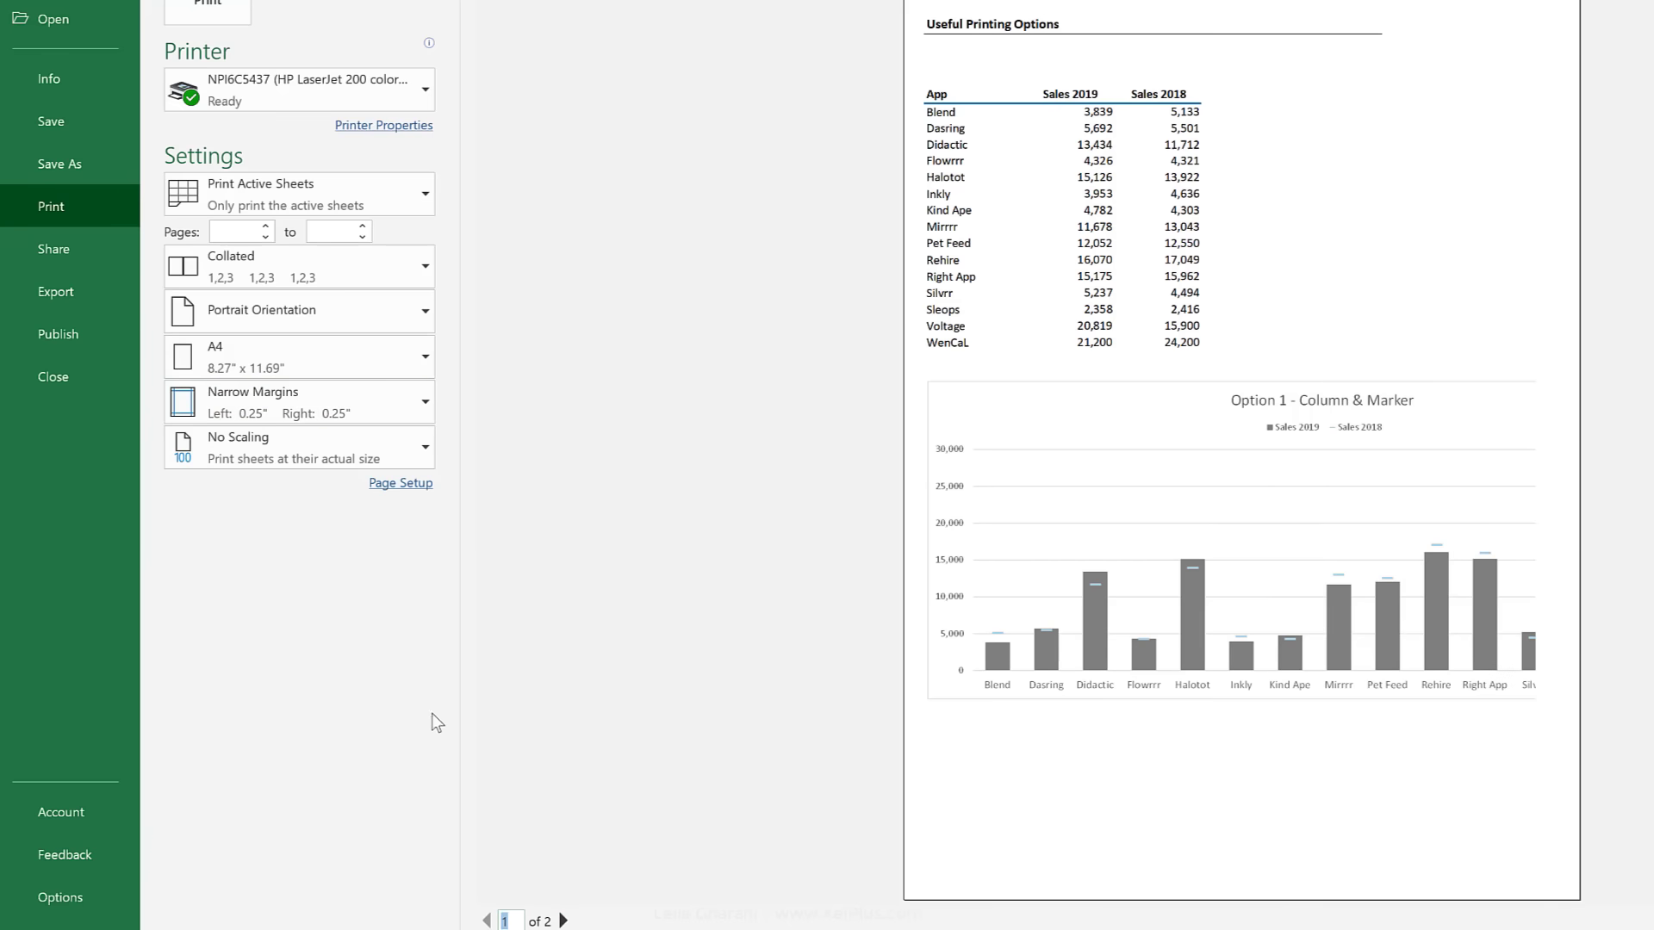
# Step: Set Landscape orientation and scale the printout to Fit Sheet on One Page
pyautogui.click(426, 308)
pyautogui.click(317, 401)
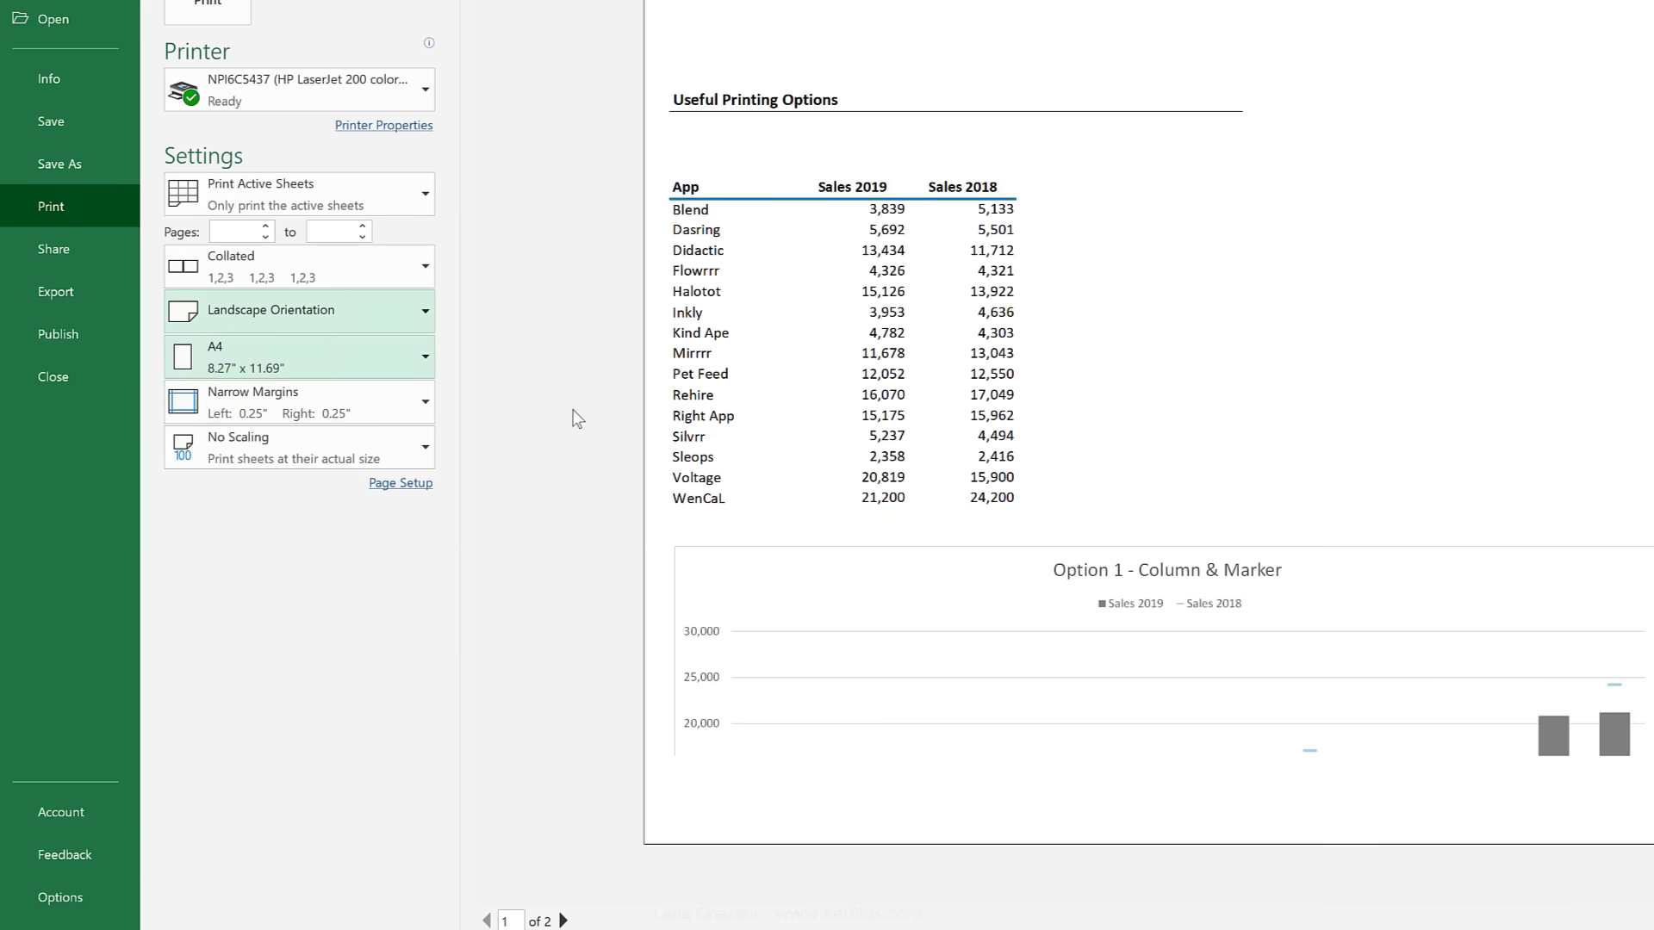
pyautogui.scroll(-1, 786, 490)
pyautogui.scroll(1, 785, 491)
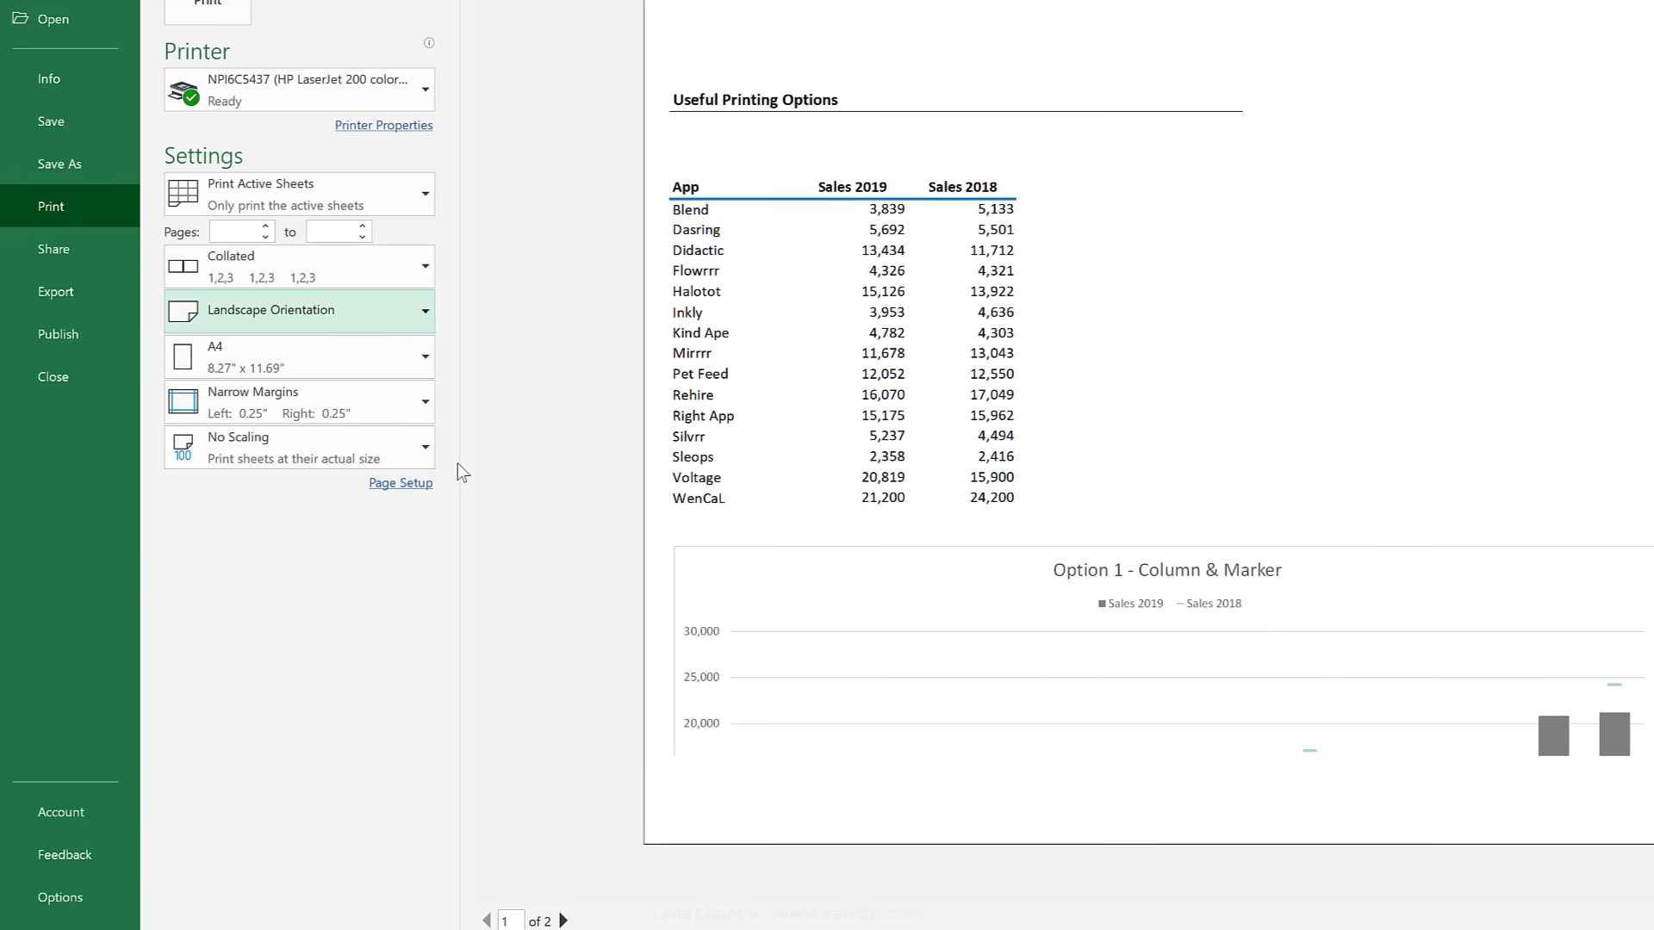
pyautogui.click(426, 447)
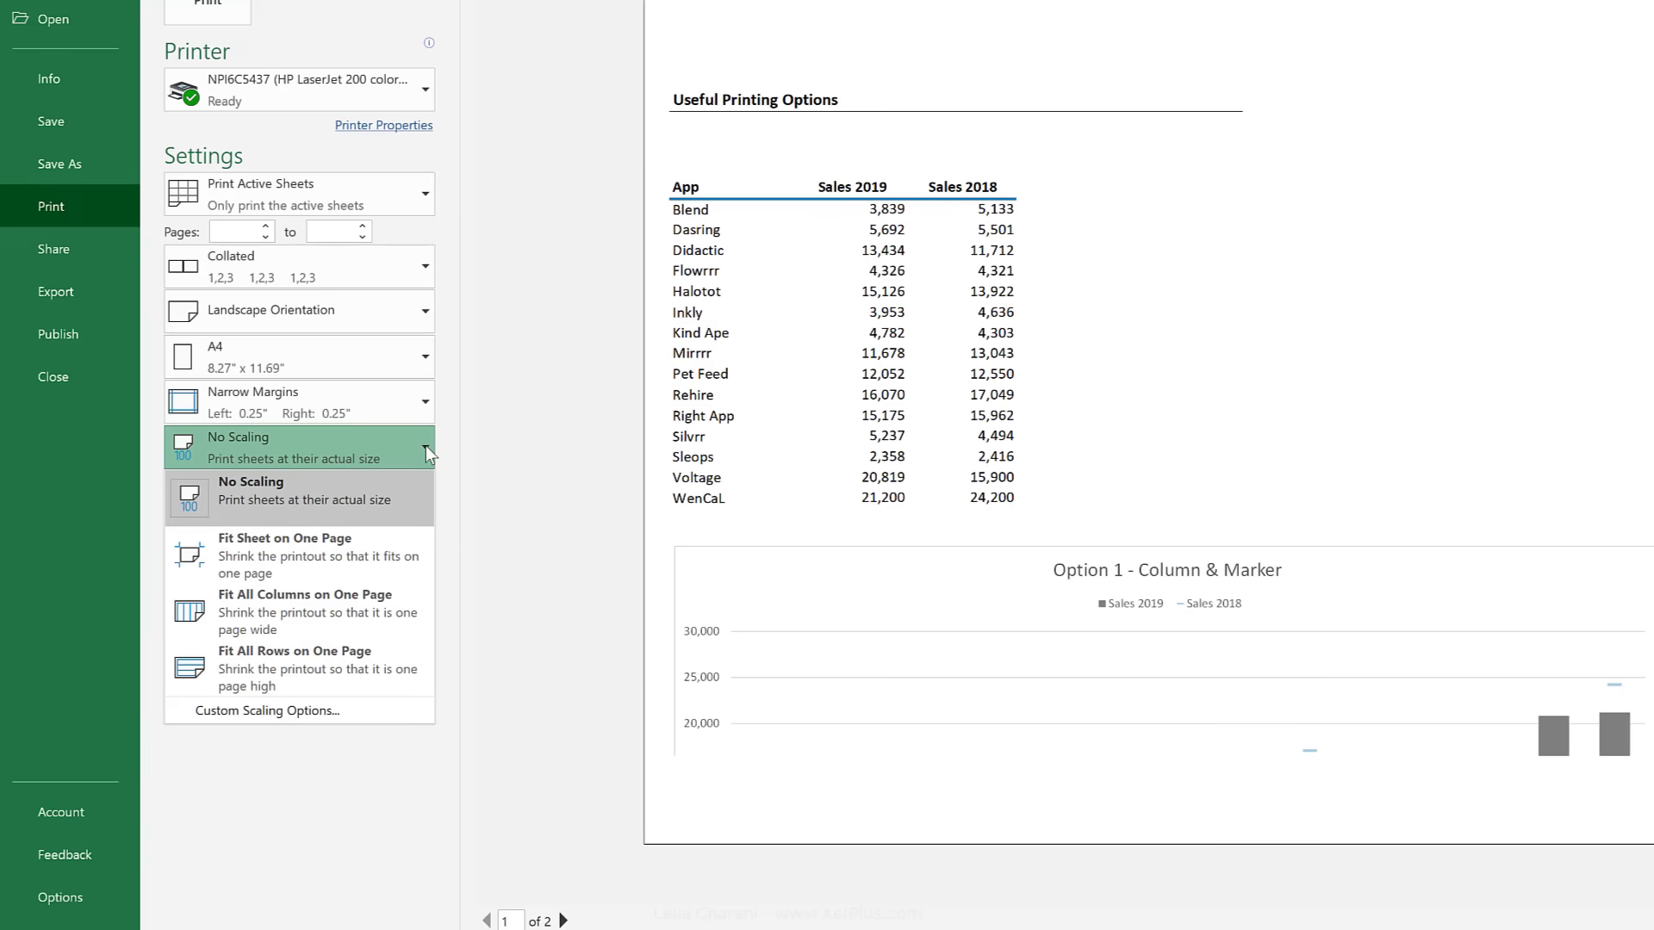
pyautogui.click(314, 555)
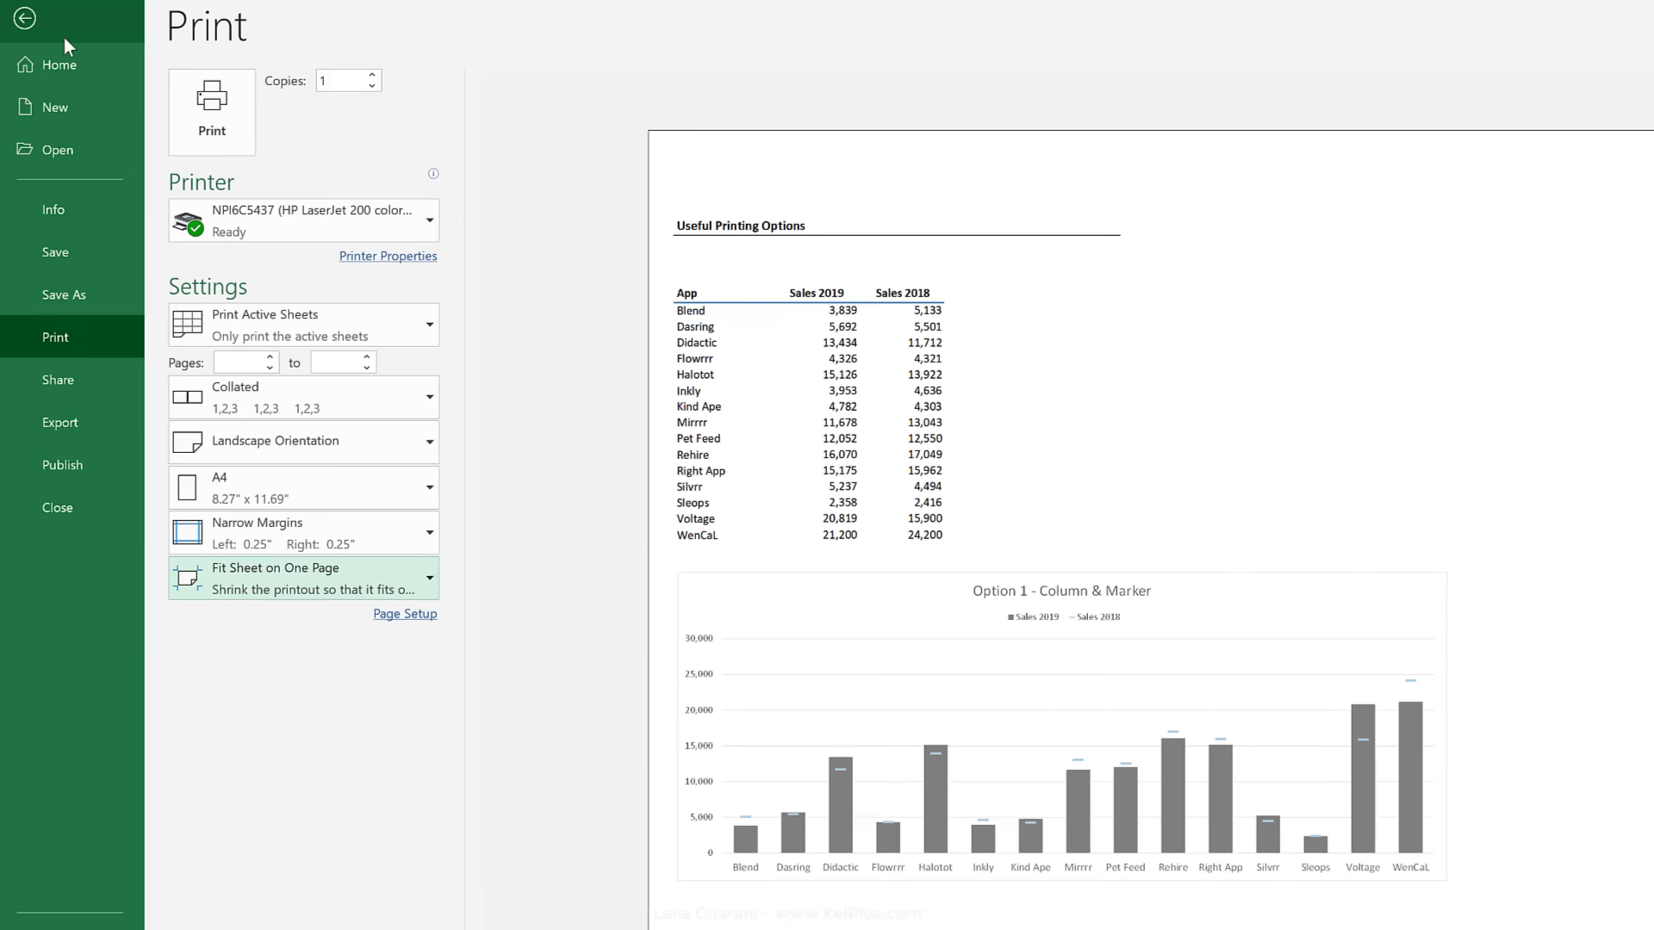
# Step: Return to the sheet and launch the Page Setup dialog from the Page Layout tools
pyautogui.click(37, 21)
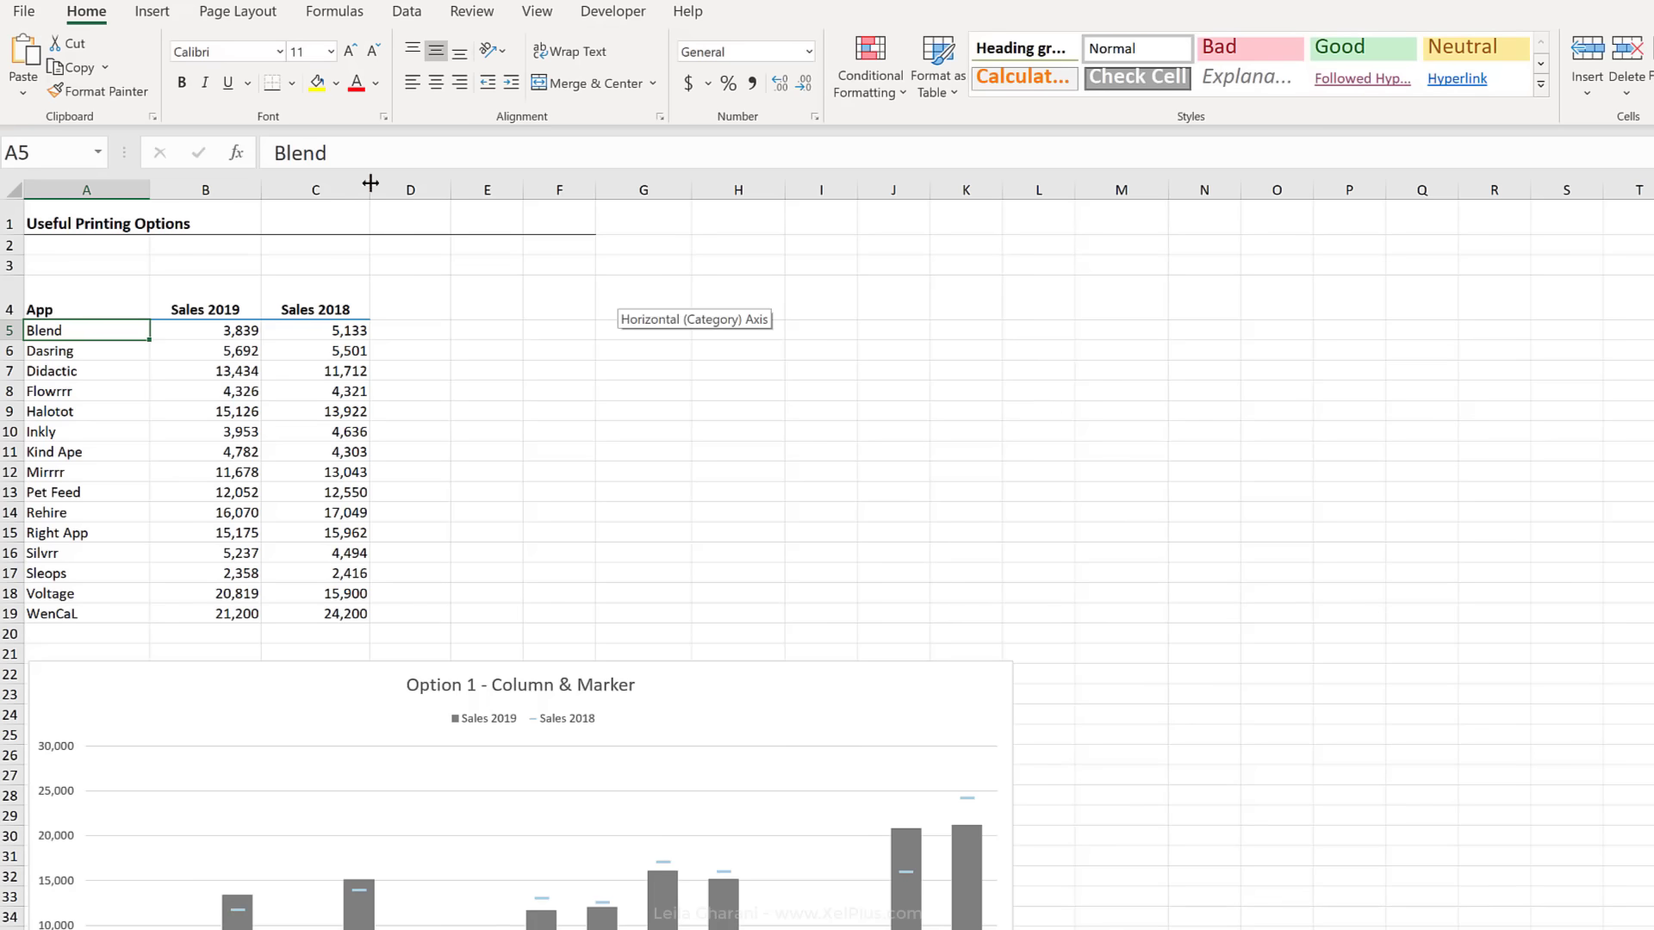
pyautogui.click(238, 11)
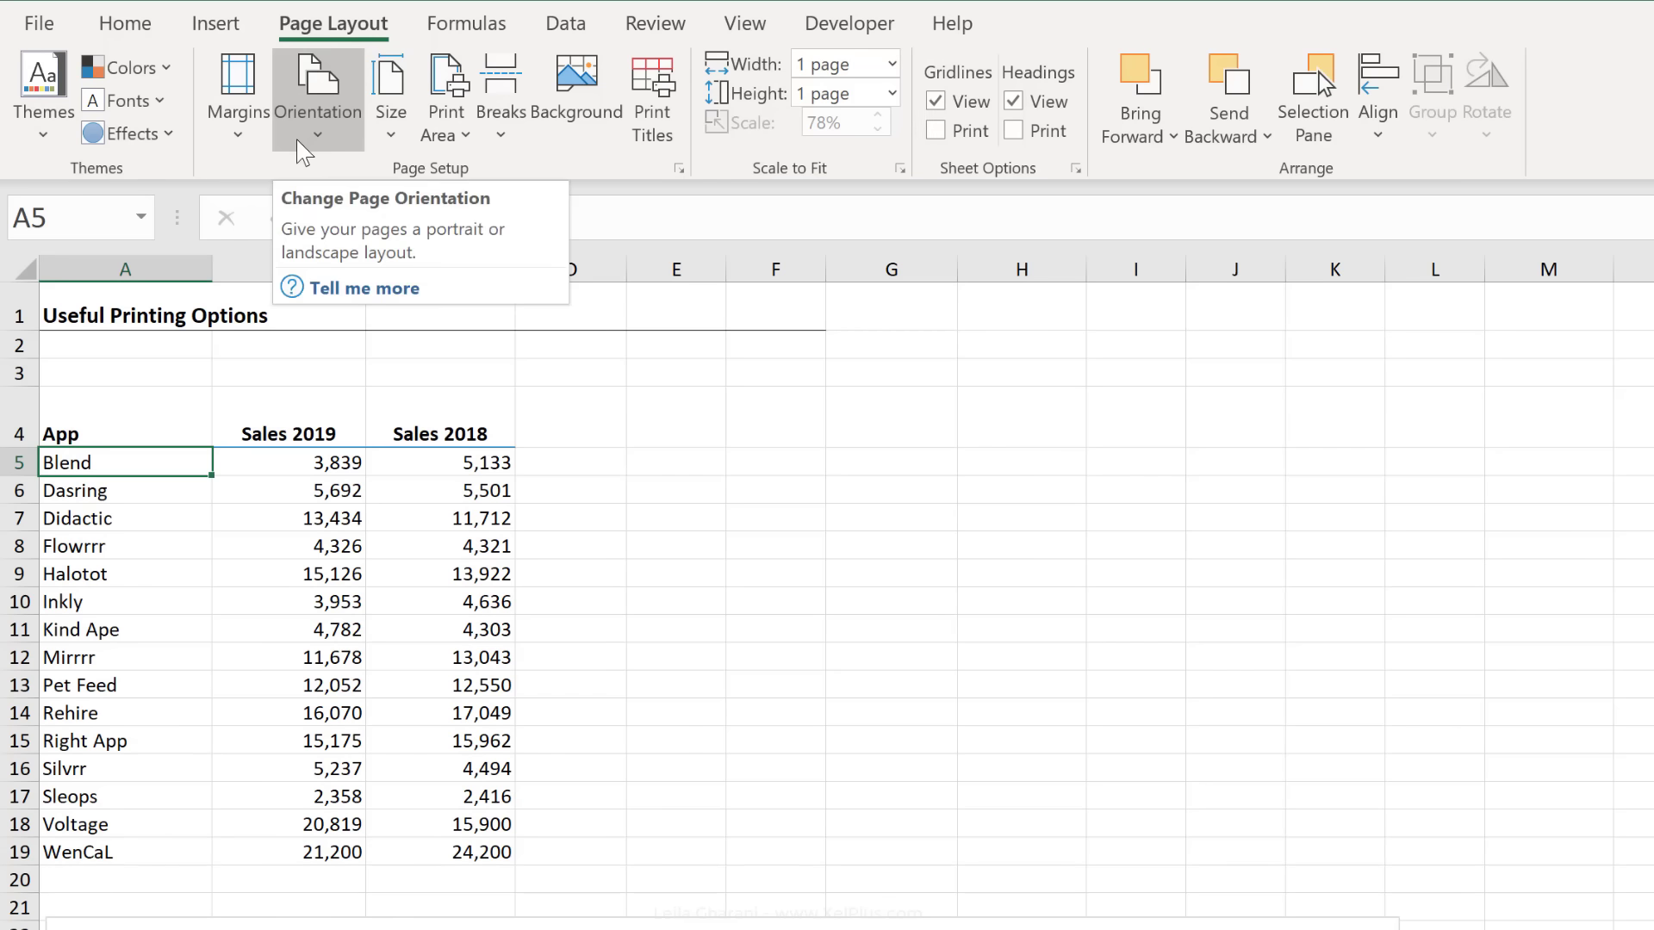
pyautogui.click(679, 169)
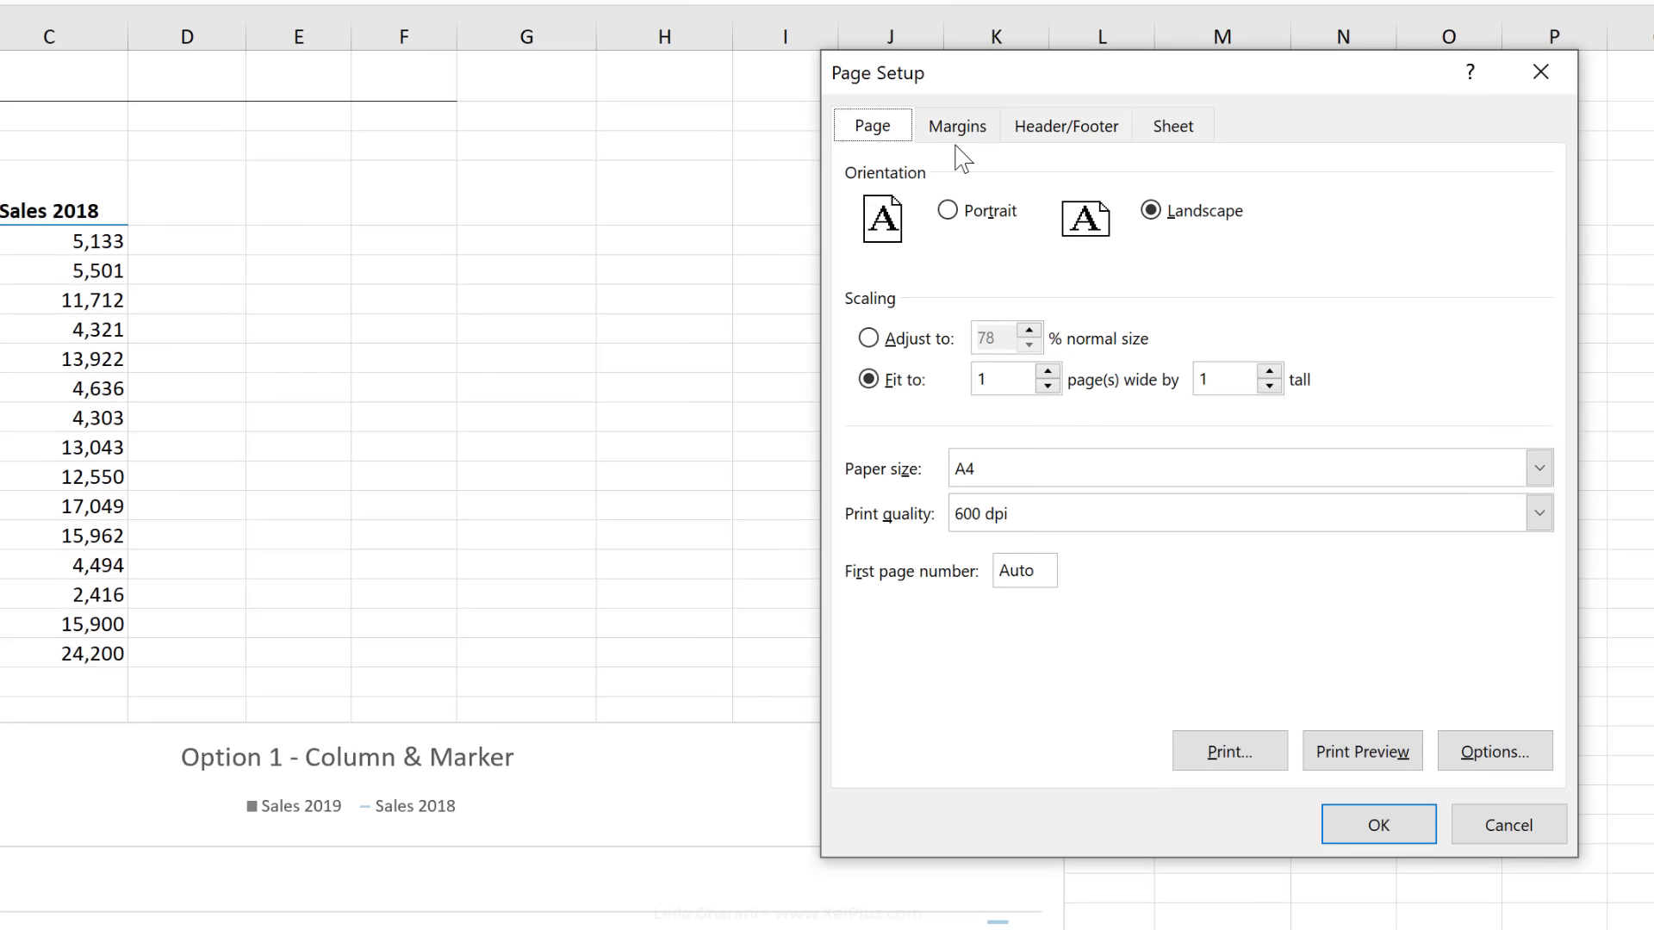
# Step: Centre the printout horizontally and vertically on the page in Page Setup's margin settings
pyautogui.click(1099, 314)
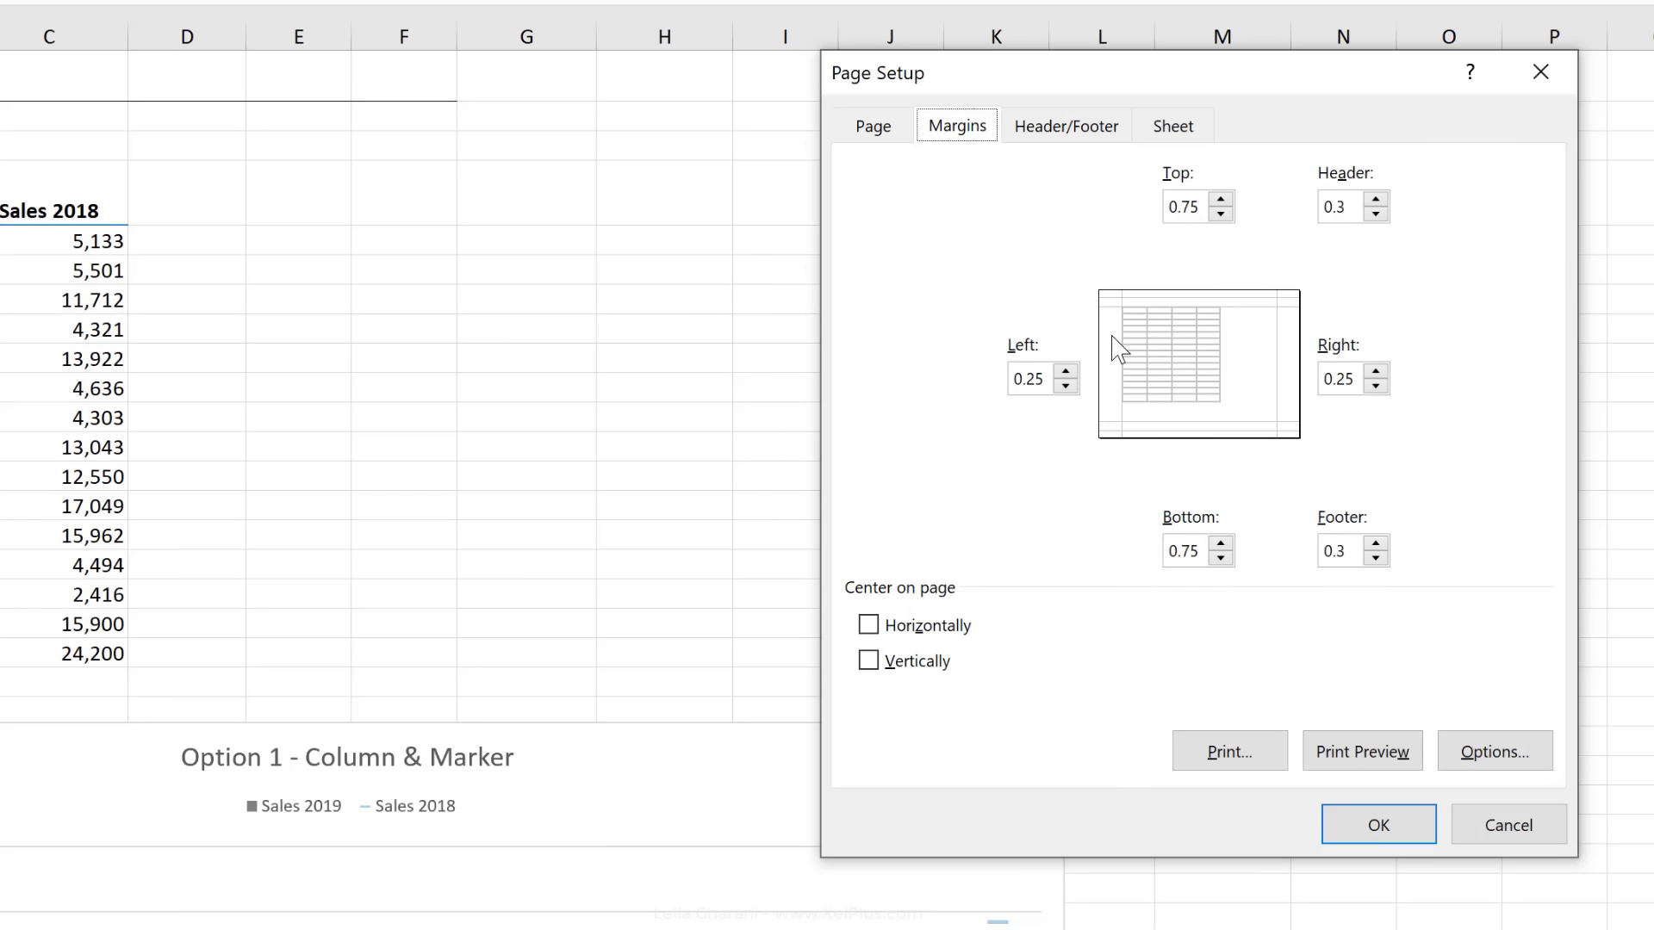
pyautogui.click(870, 626)
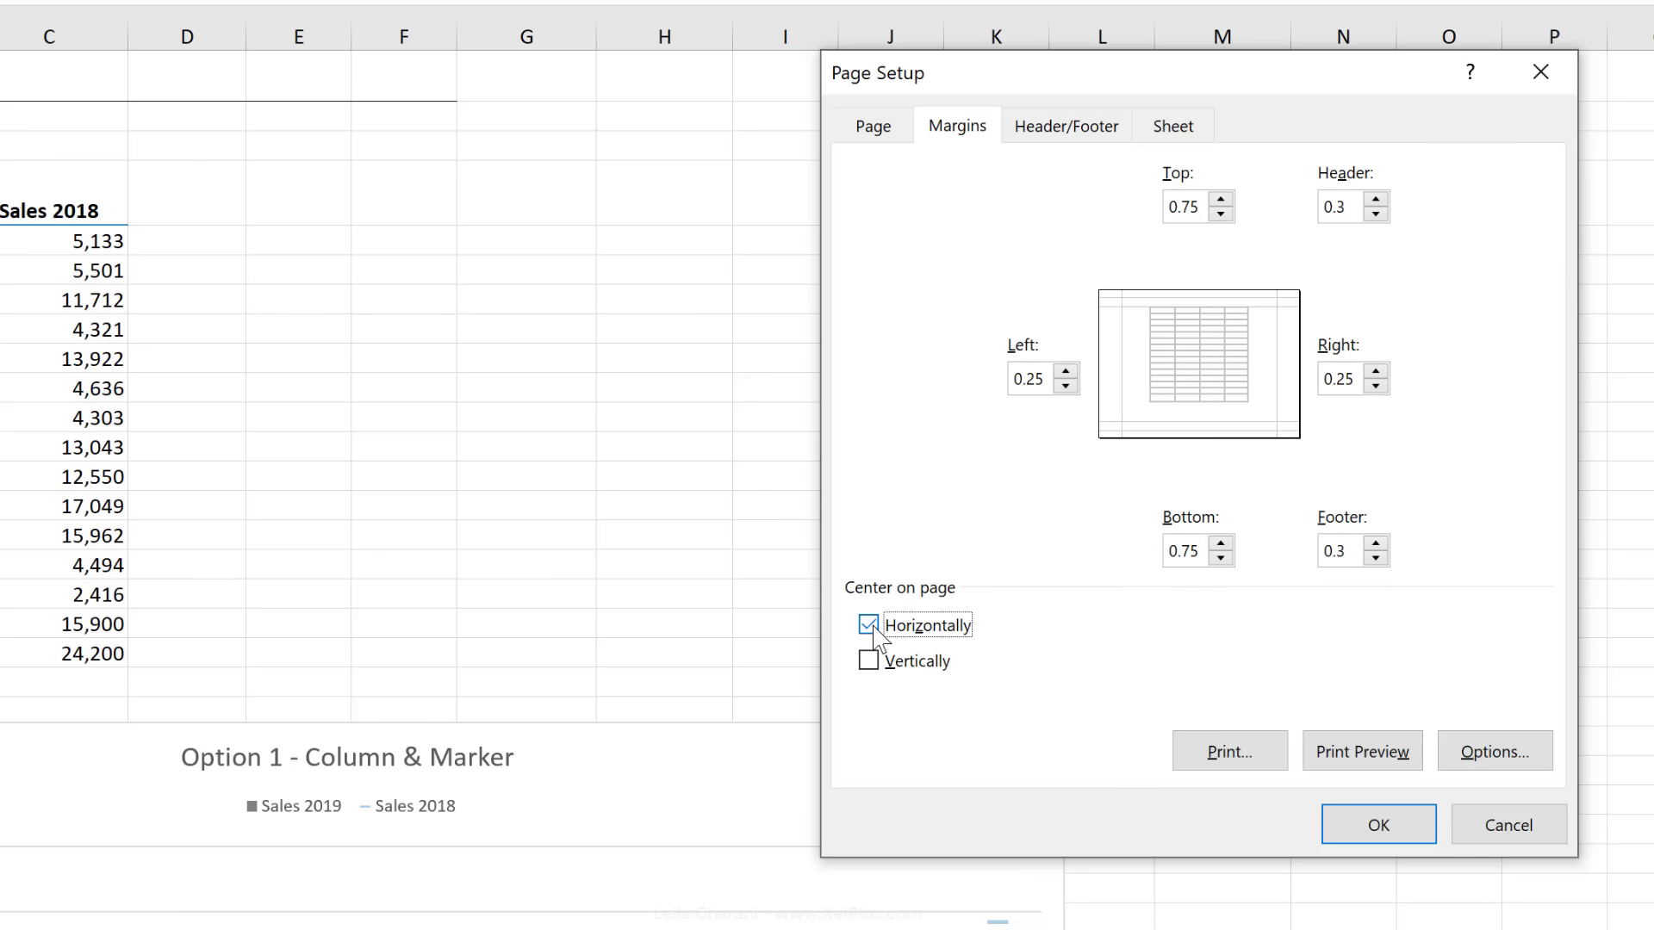
pyautogui.click(870, 662)
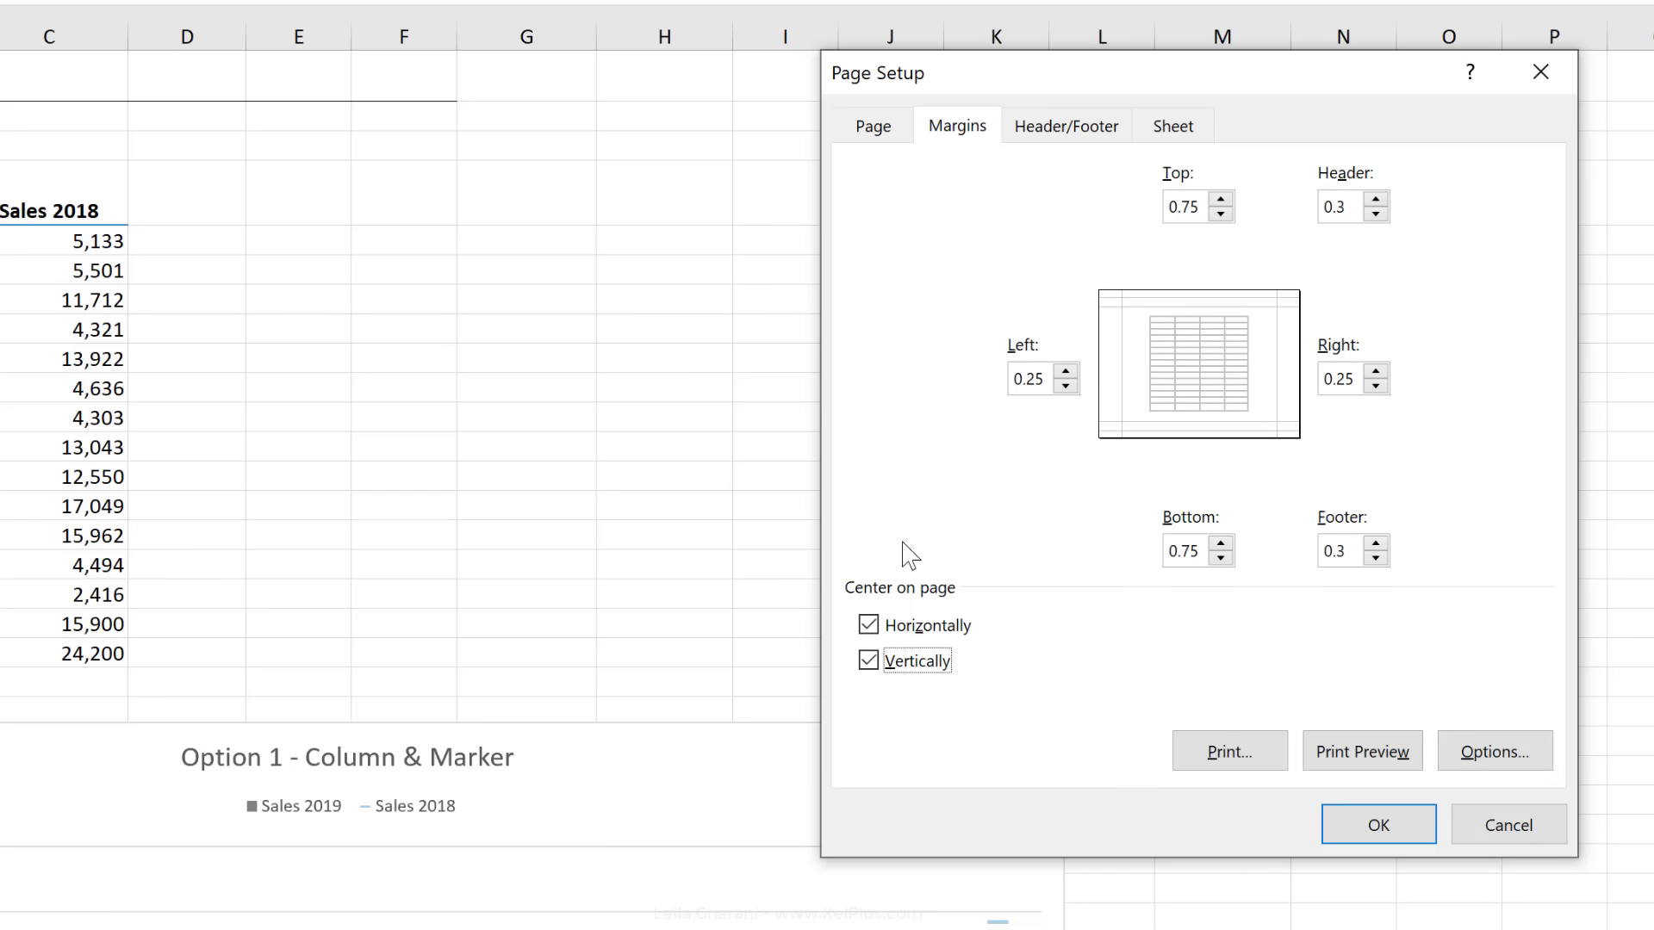
pyautogui.click(930, 663)
pyautogui.click(920, 672)
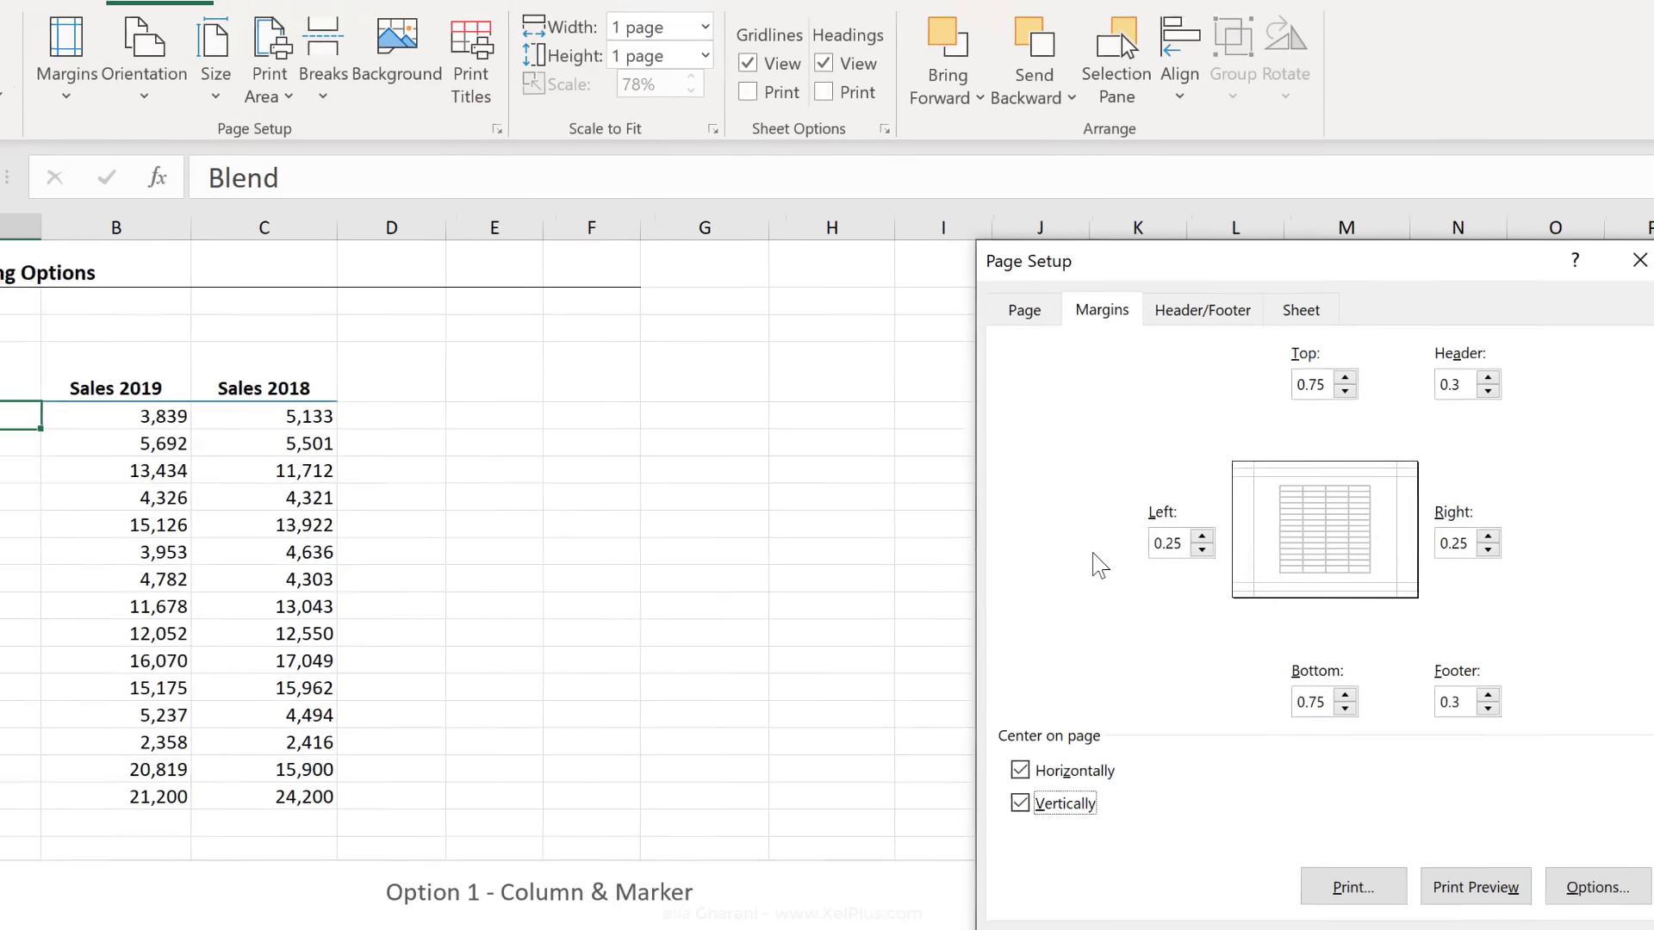
# Step: Print gridlines, shrink empty rows 2–3 and hide row 20, raising the scale to 82%
pyautogui.click(1471, 876)
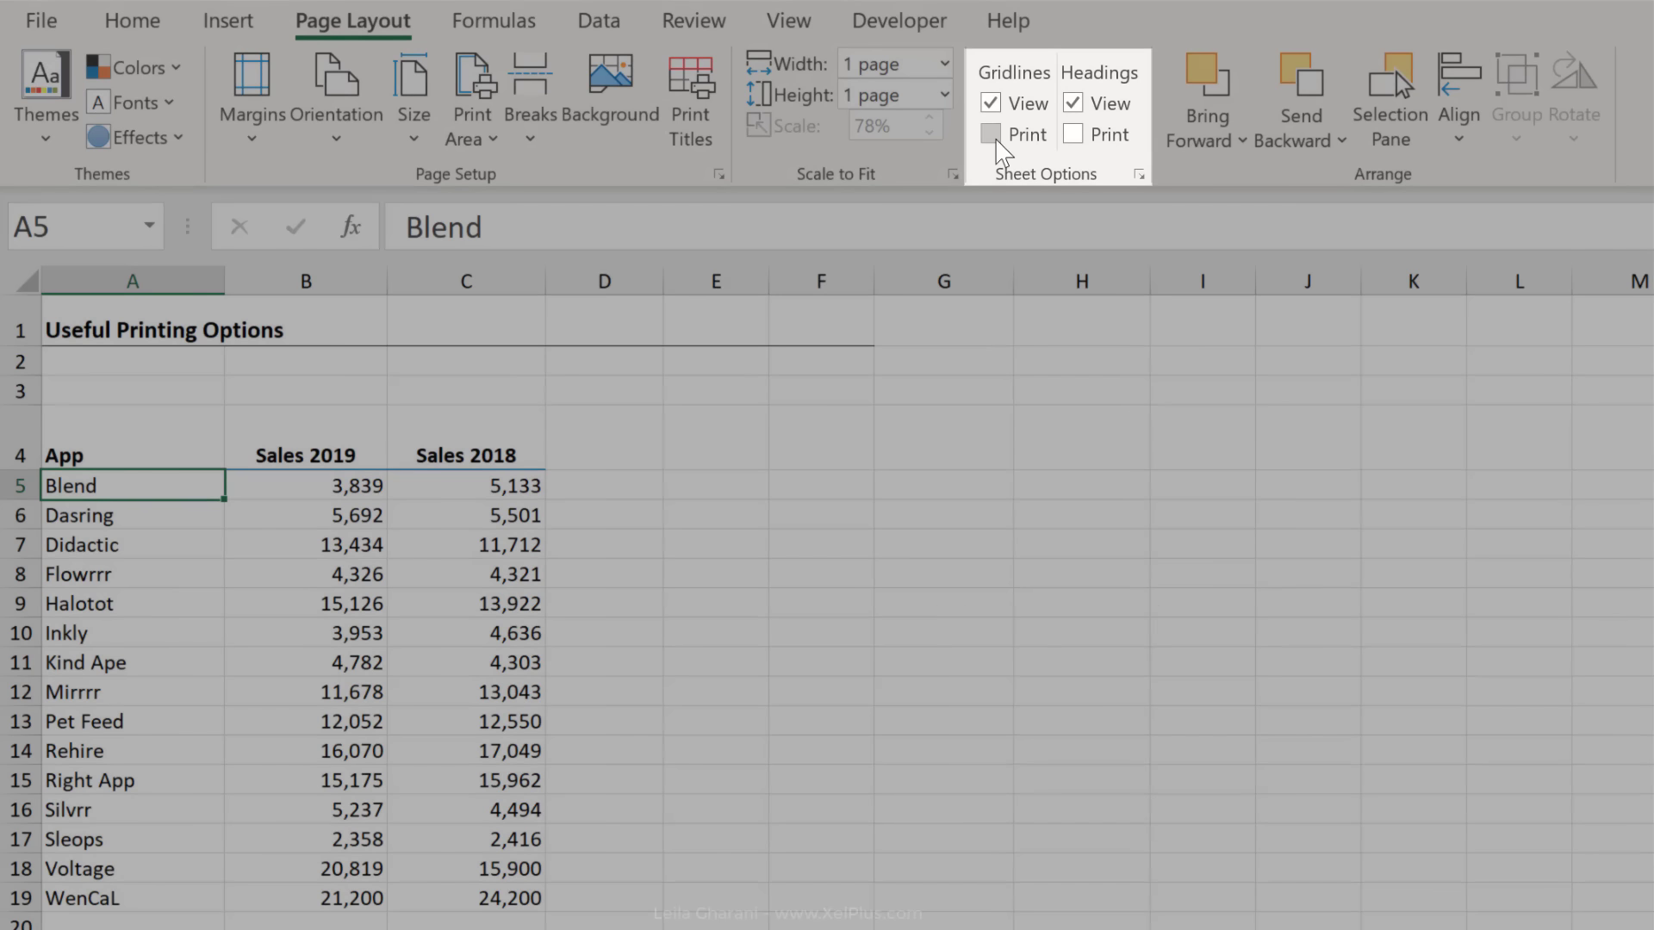
pyautogui.click(990, 135)
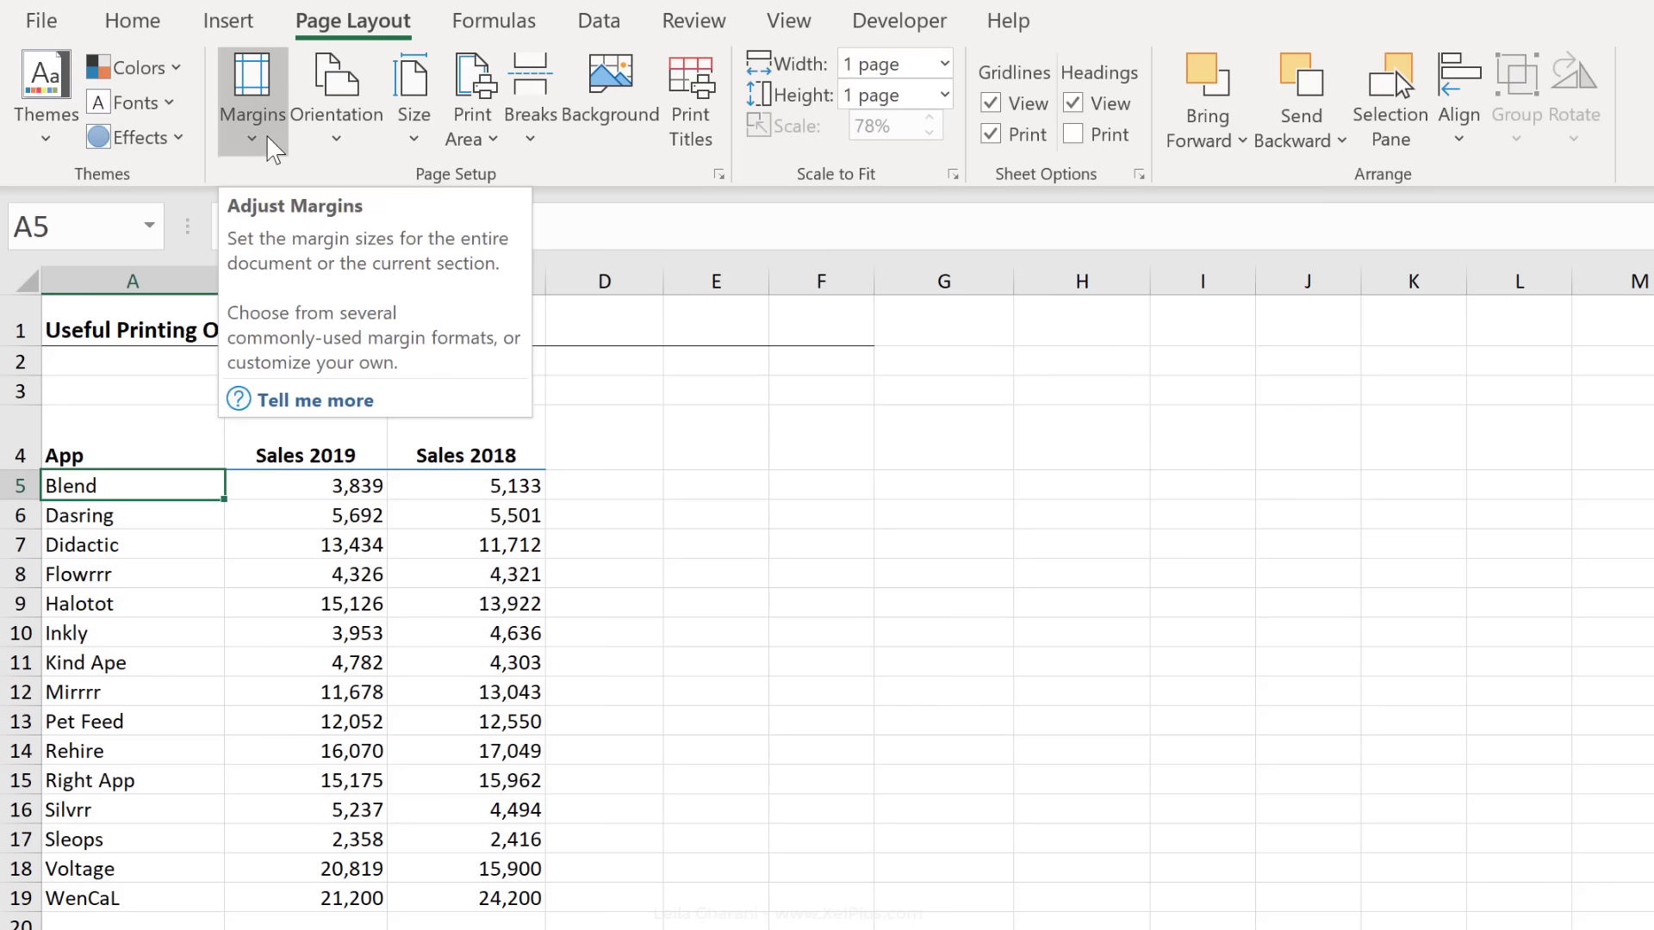
pyautogui.moveTo(28, 366); pyautogui.dragTo(29, 387)
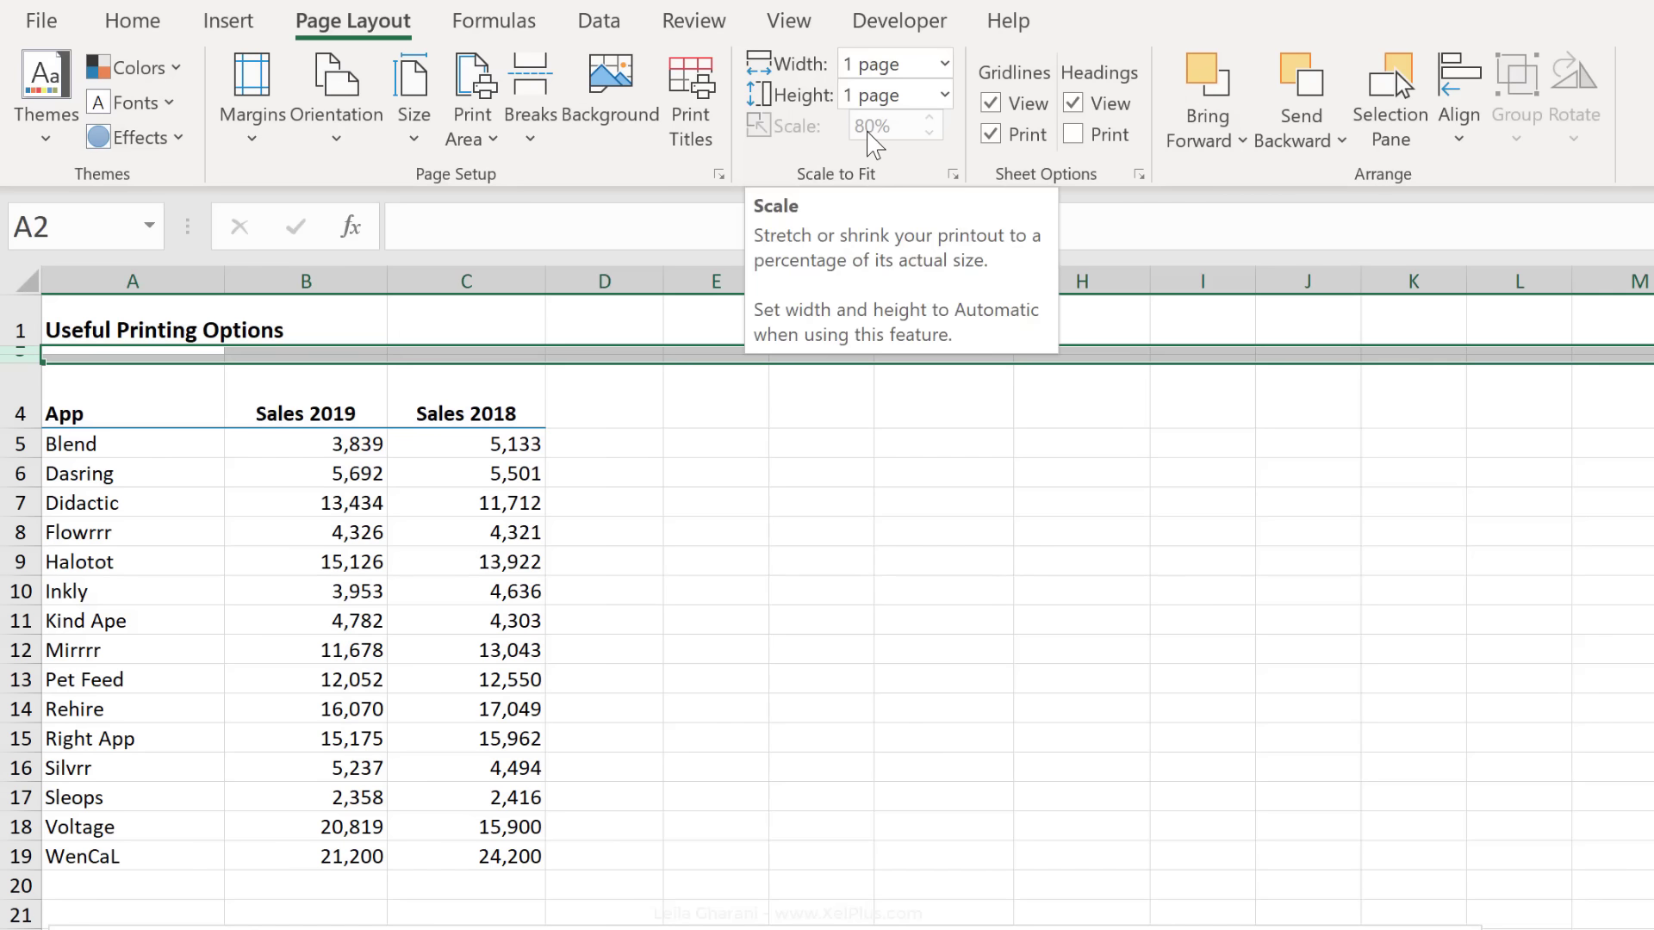
pyautogui.click(17, 889)
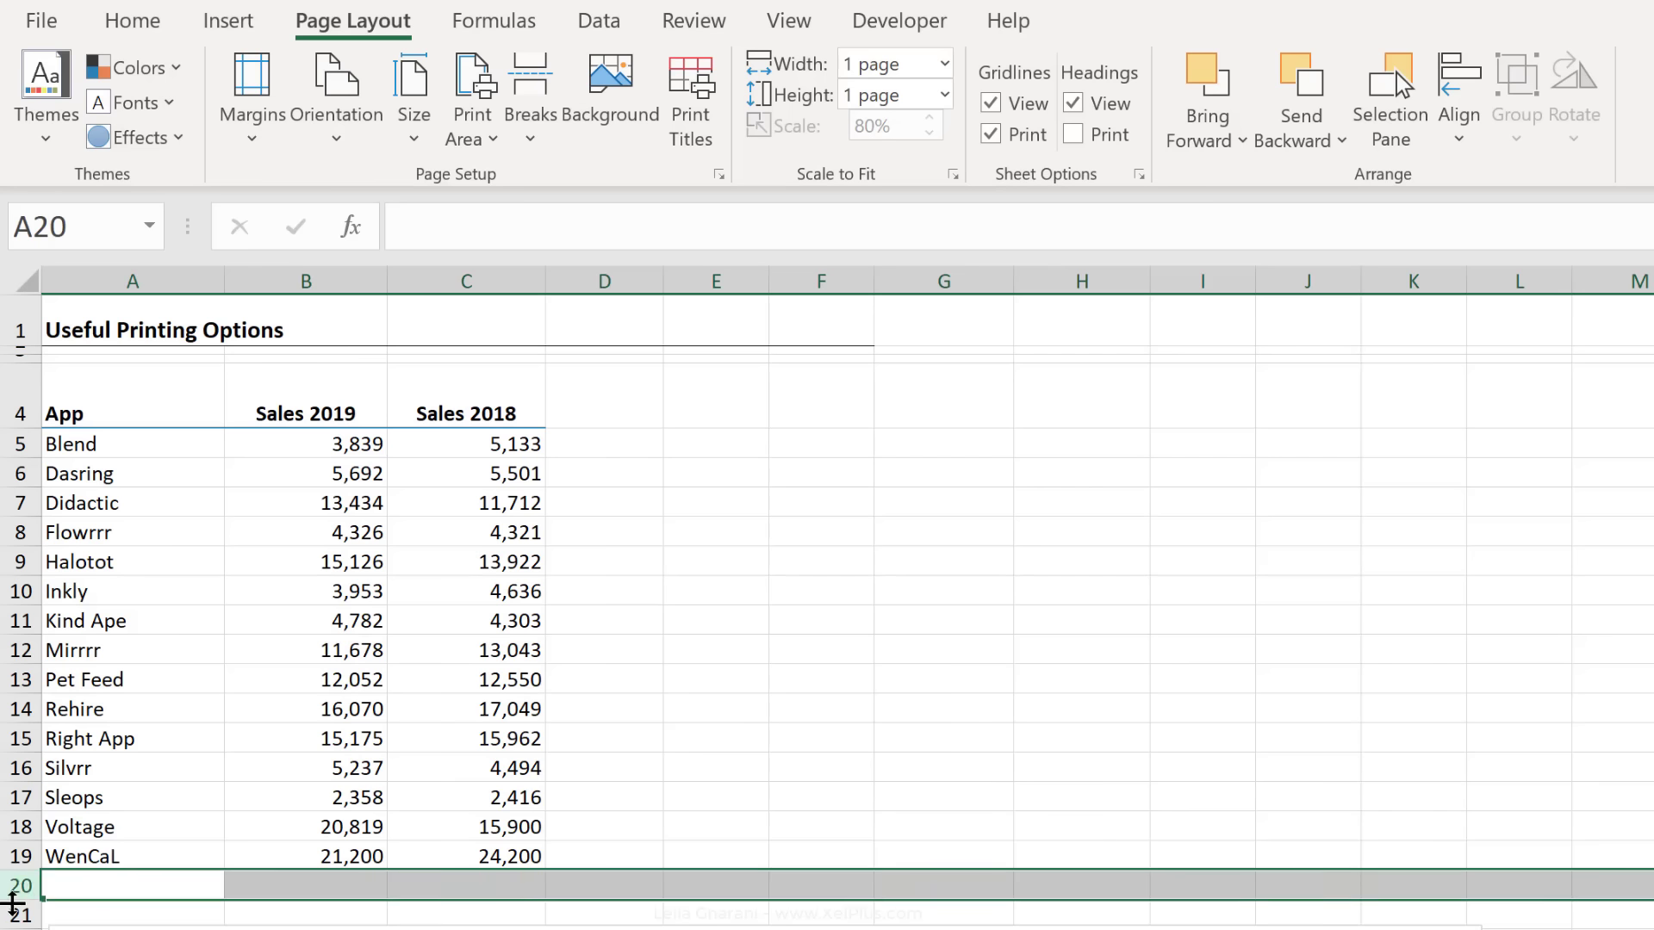
pyautogui.moveTo(13, 902); pyautogui.dragTo(14, 870)
pyautogui.click(508, 680)
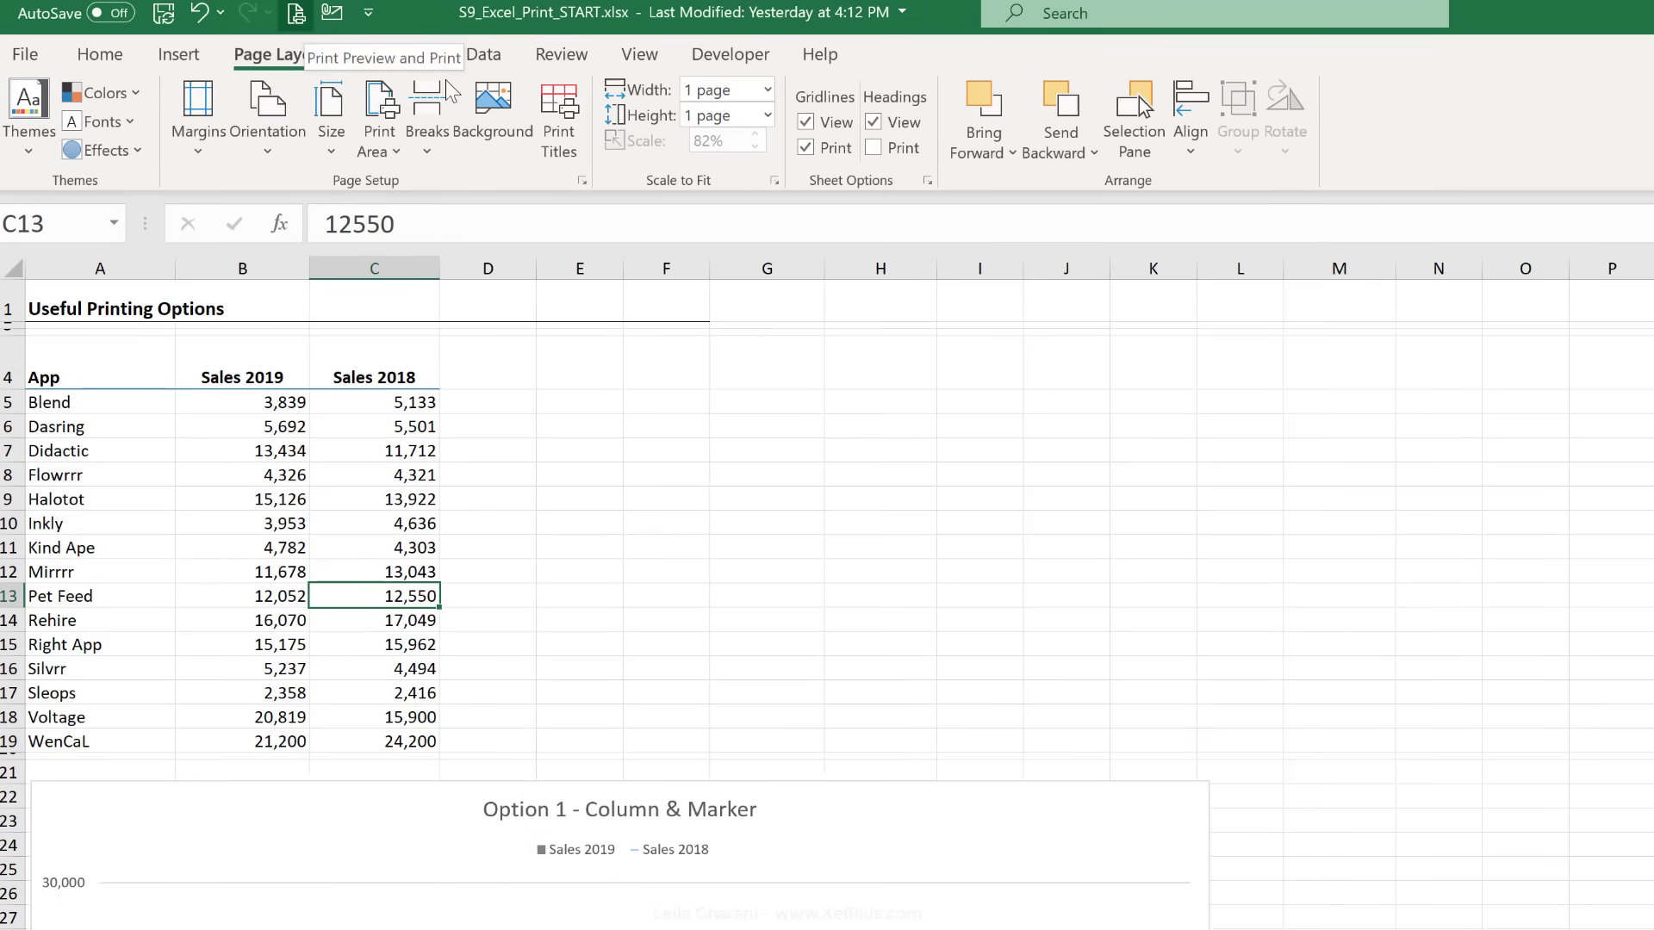
# Step: Reach Page Setup's margin settings through the Print screen's Custom Scaling Options
pyautogui.click(582, 180)
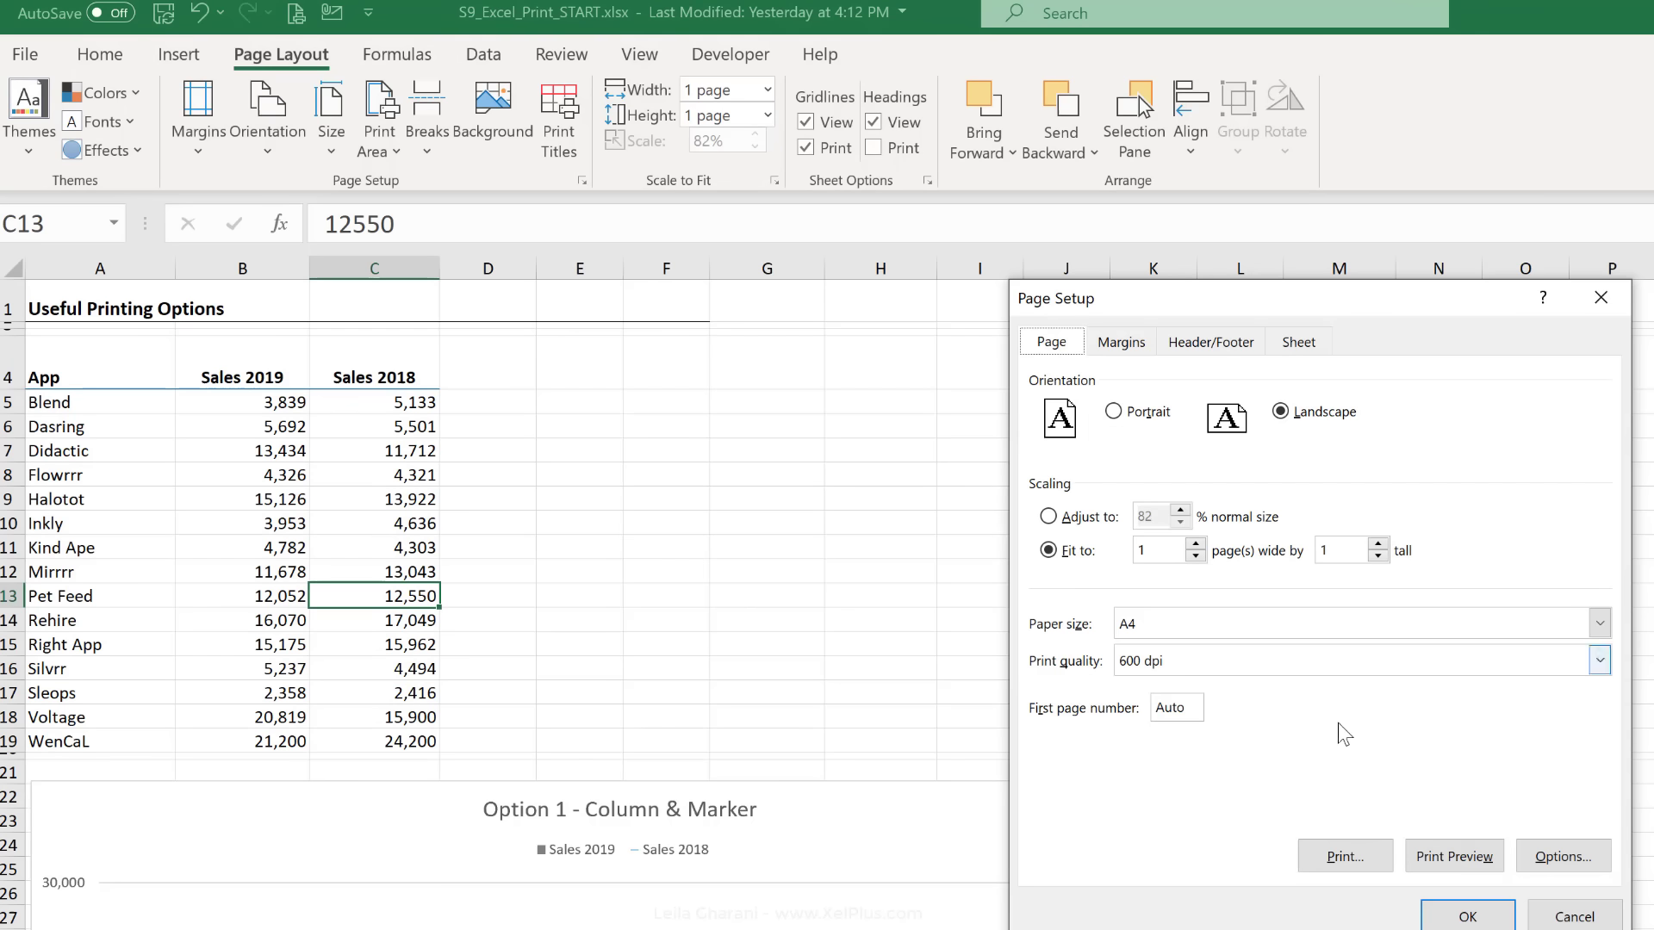
pyautogui.click(1445, 866)
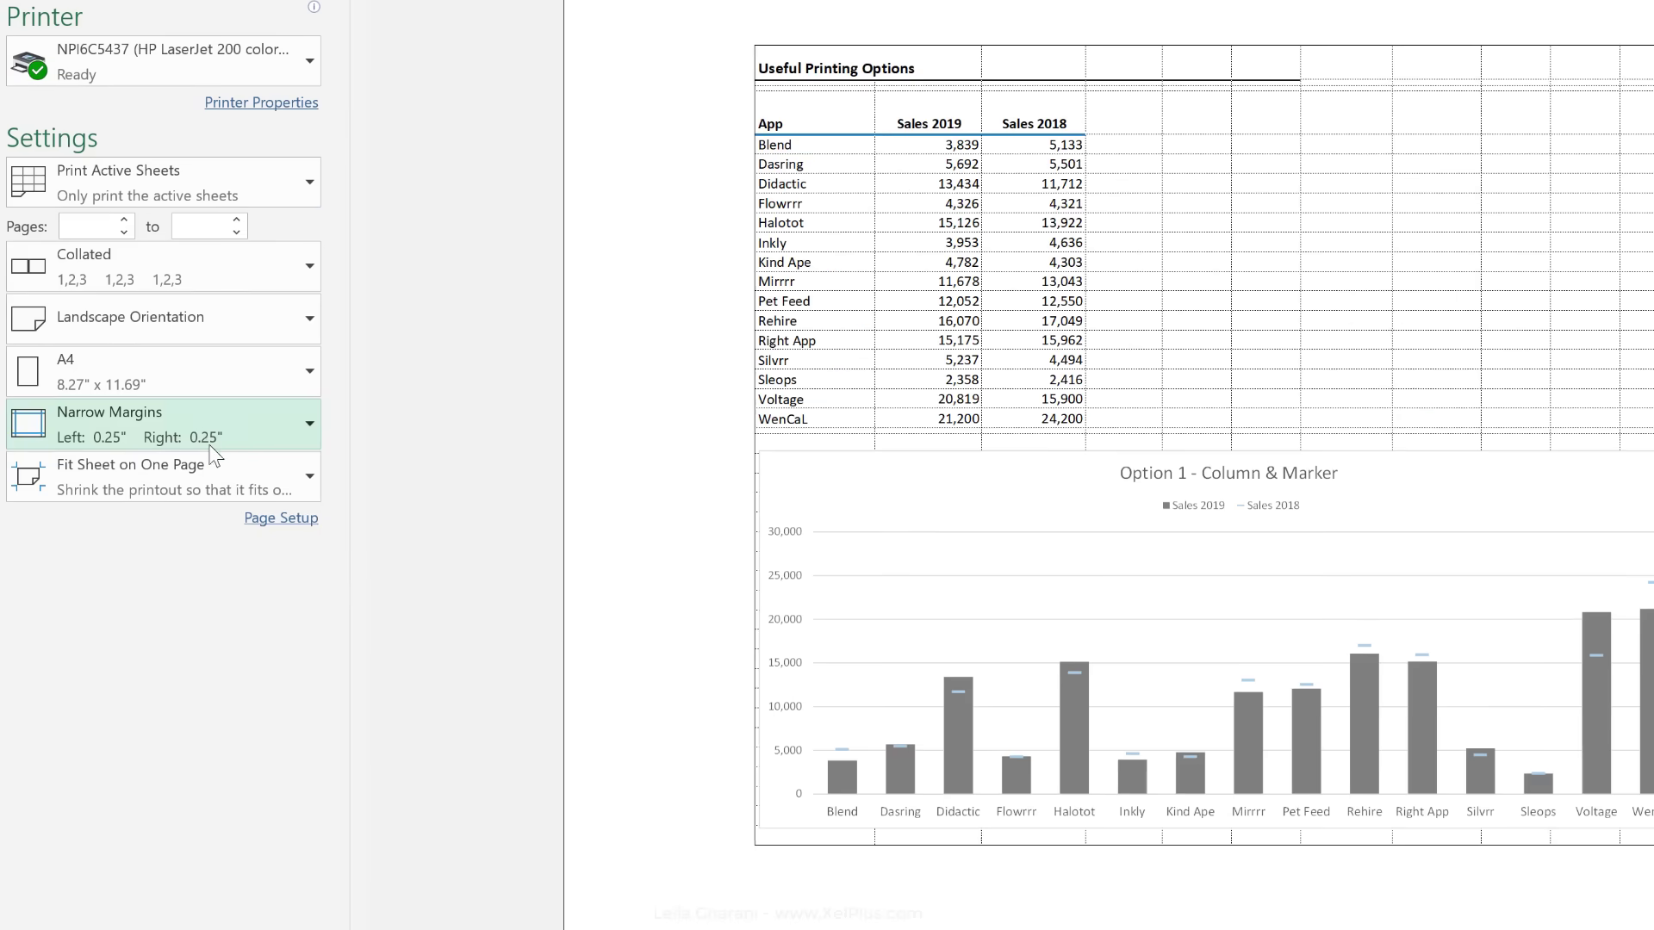
pyautogui.click(319, 481)
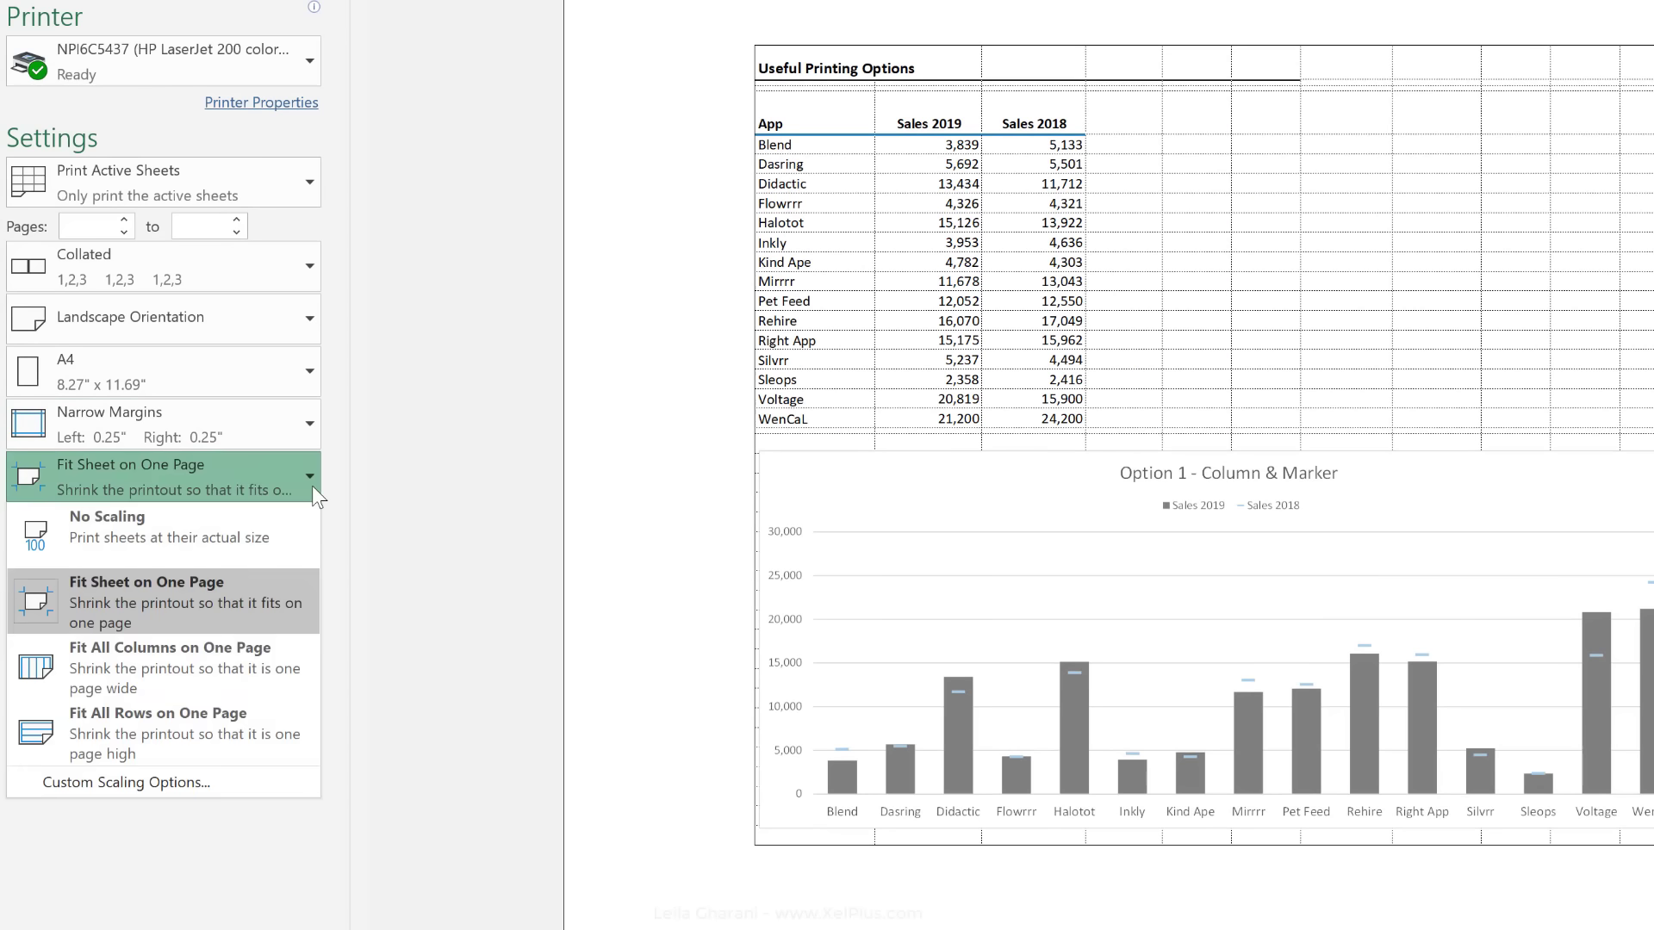
pyautogui.click(166, 784)
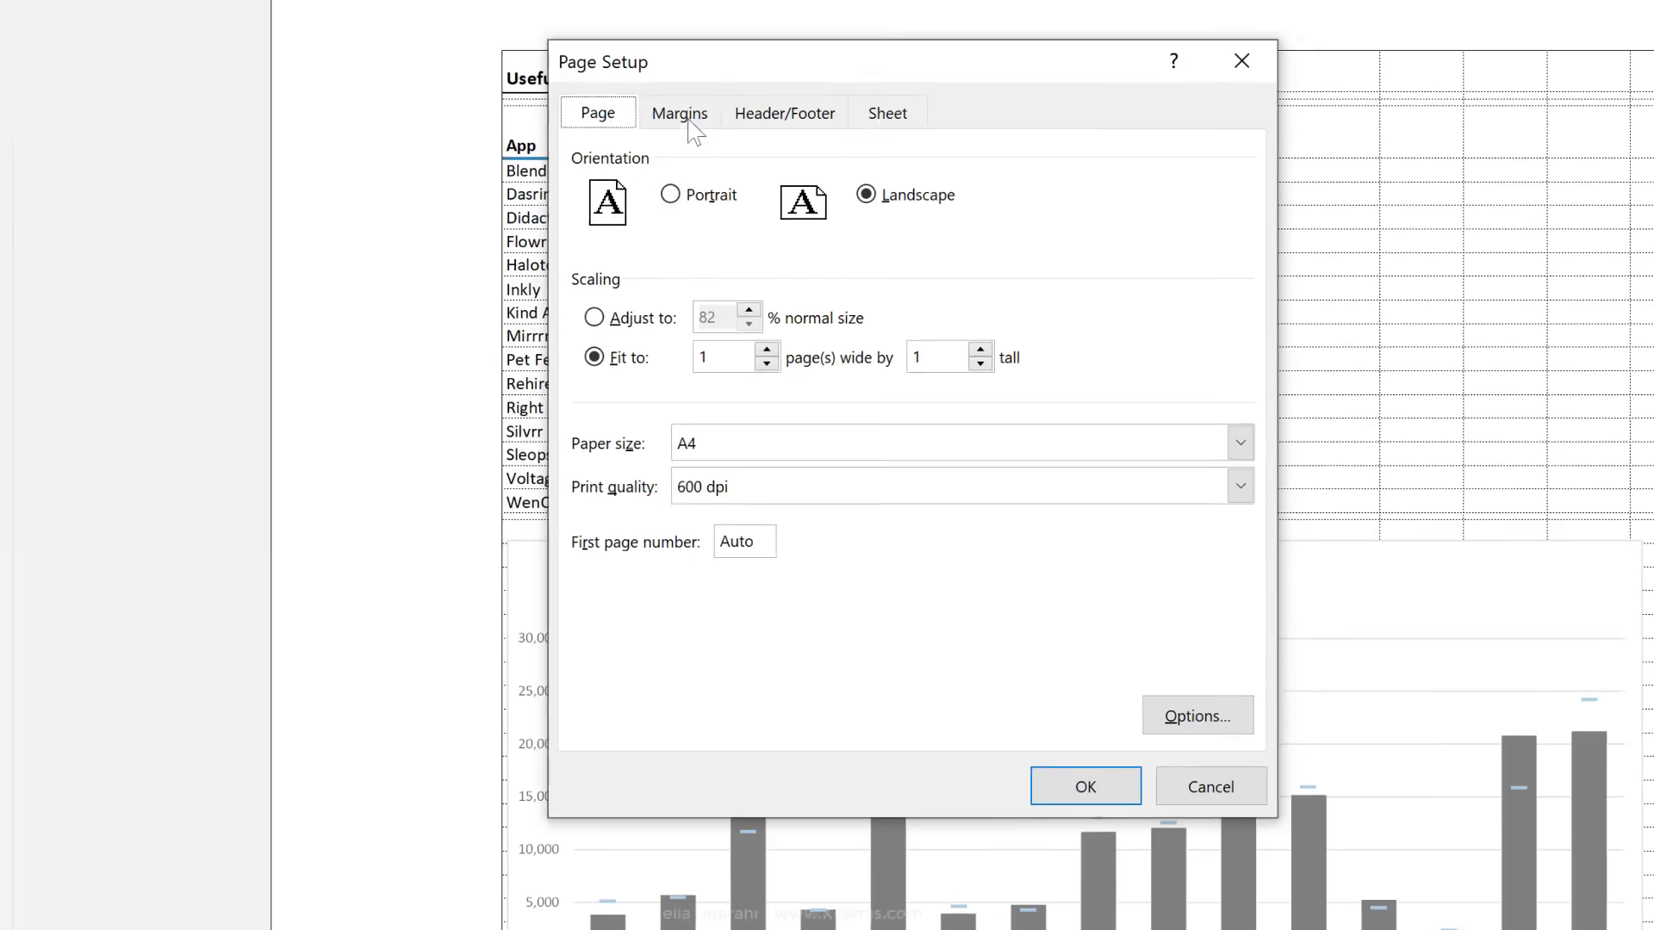
pyautogui.click(689, 120)
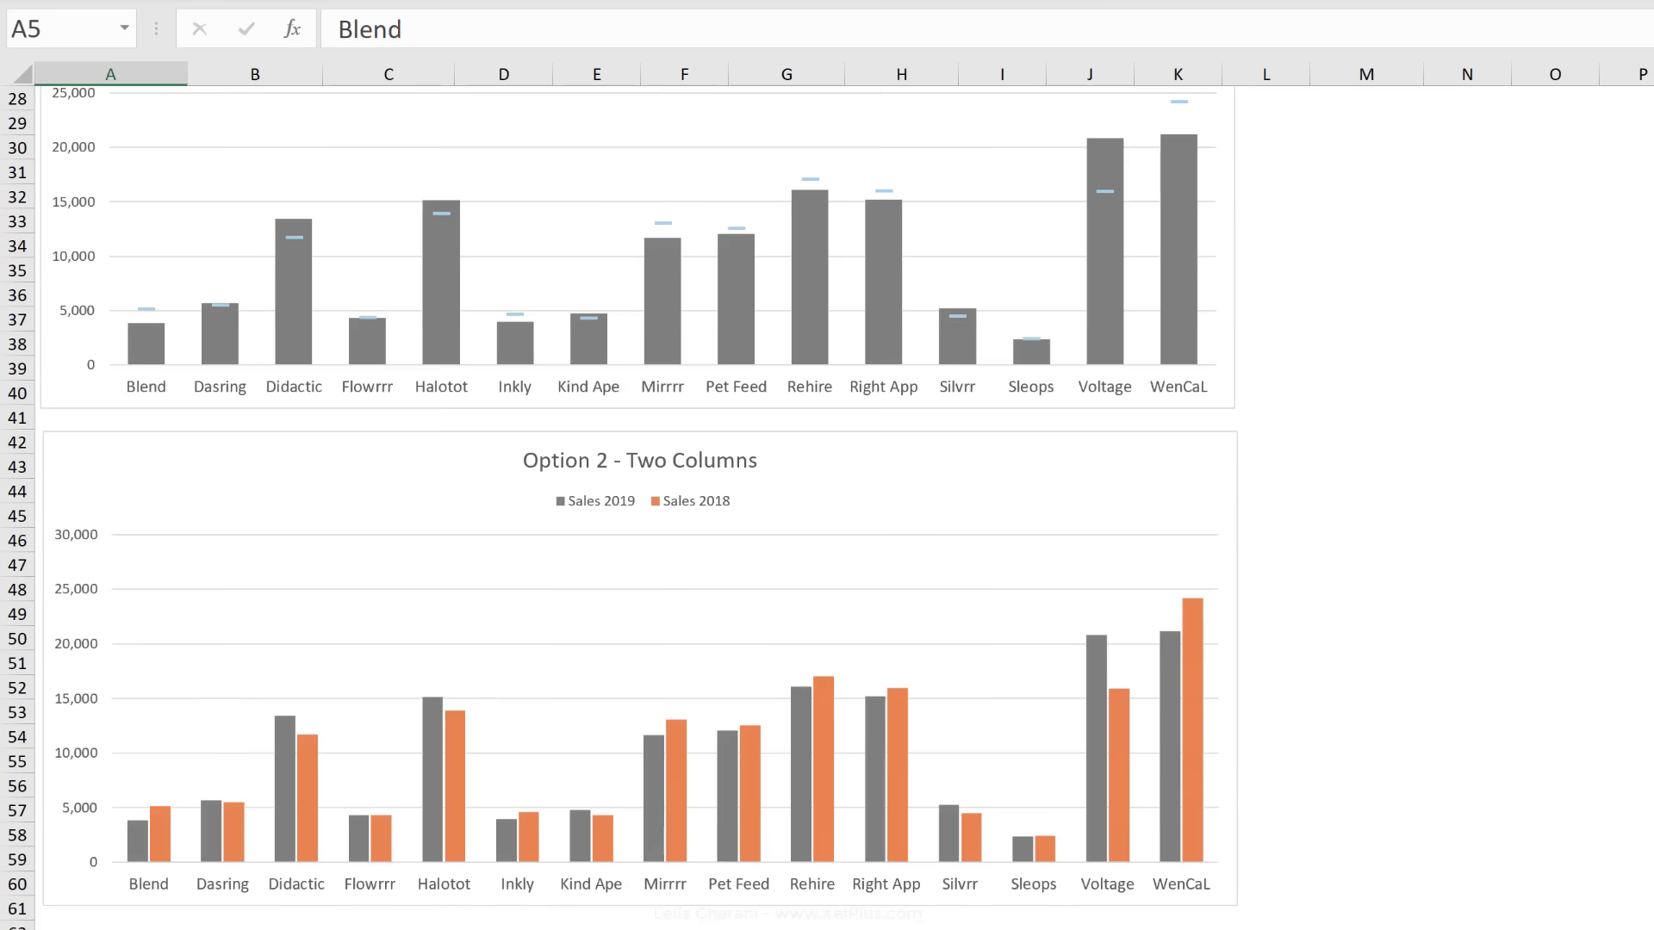
# Step: Select the App and Sales 2019 columns, range A4:B19
pyautogui.scroll(9, 734, 320)
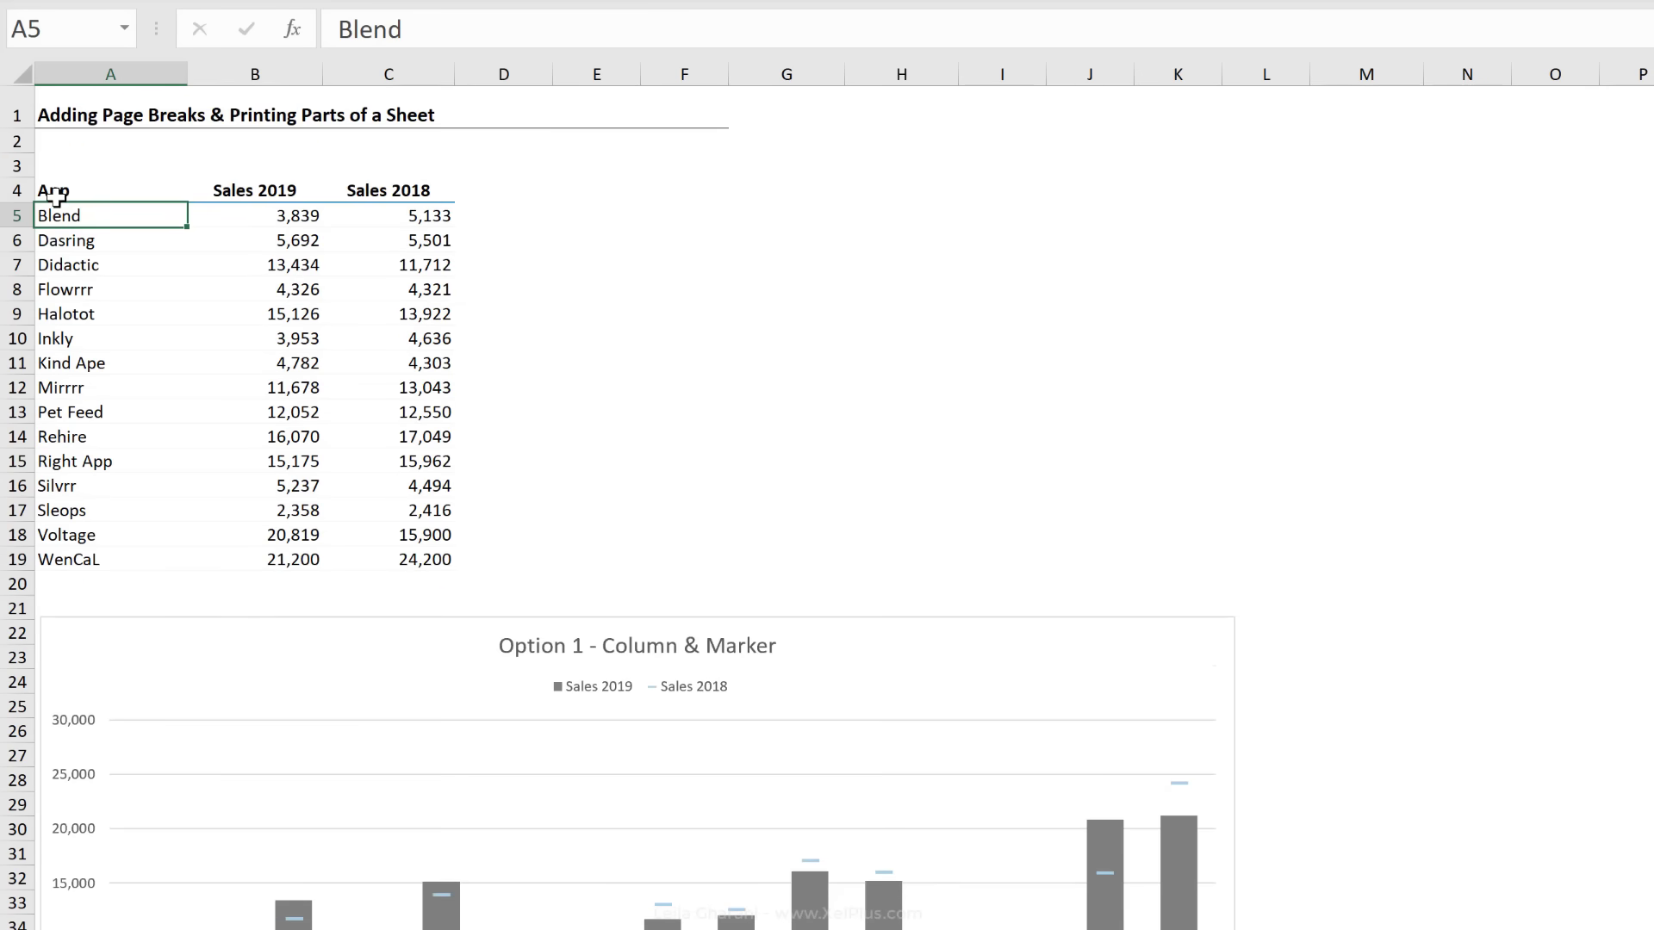
pyautogui.moveTo(57, 197); pyautogui.dragTo(243, 559)
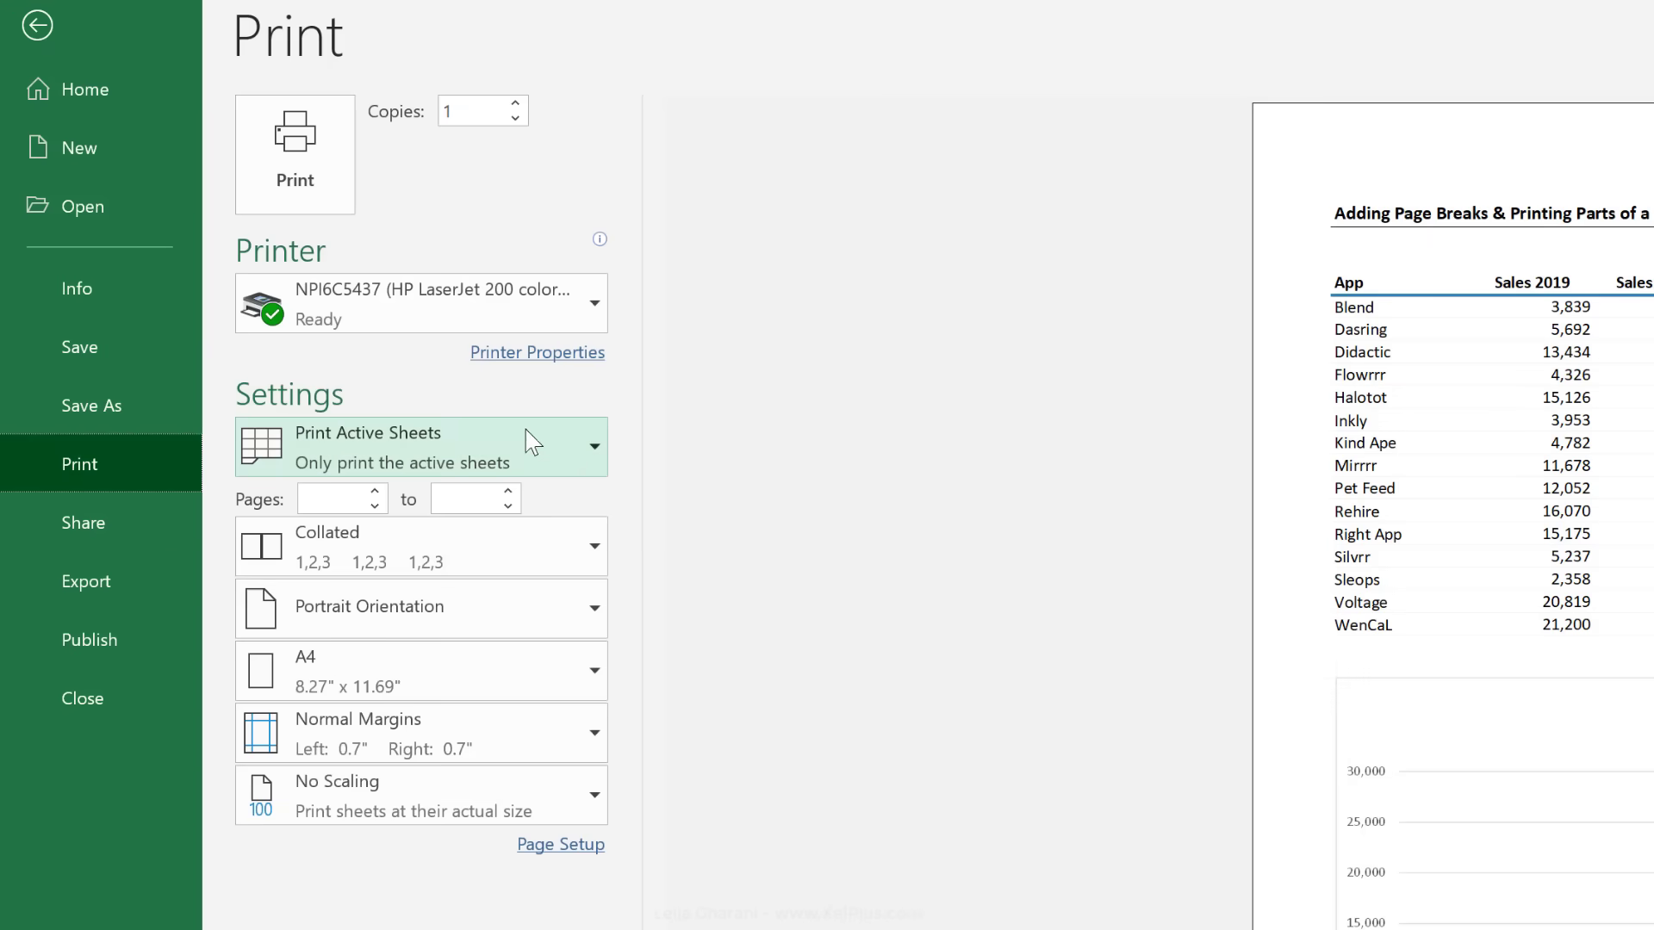
# Step: Set printing to Print Selection so only A4:B19 prints on one page
pyautogui.click(586, 452)
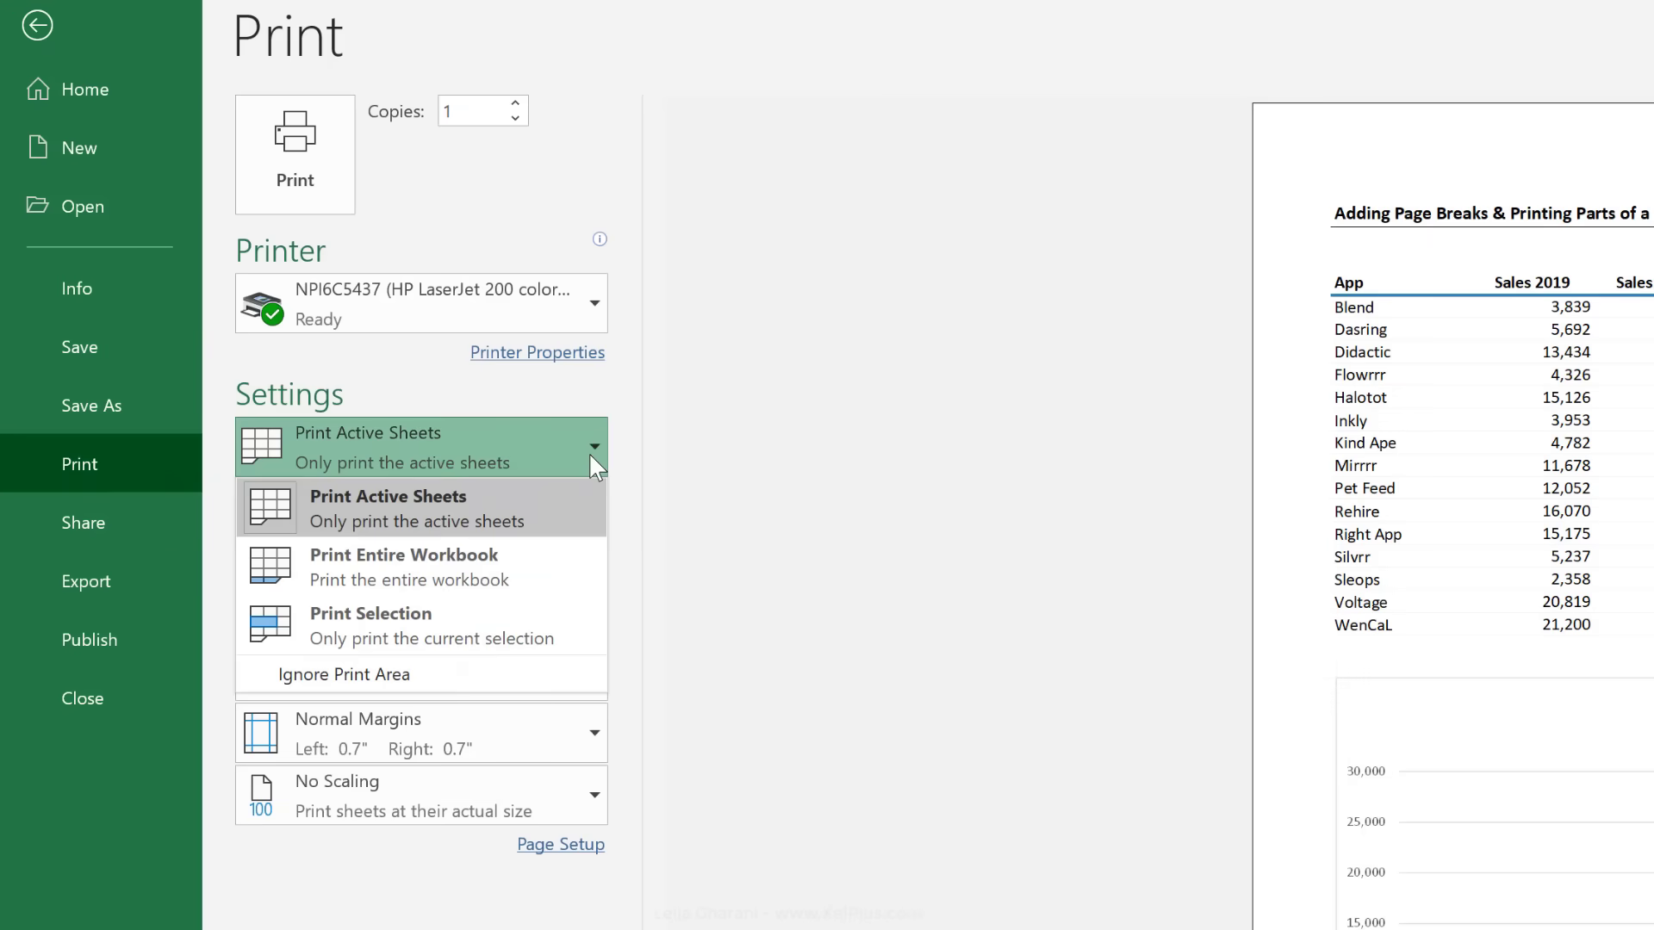
pyautogui.click(450, 639)
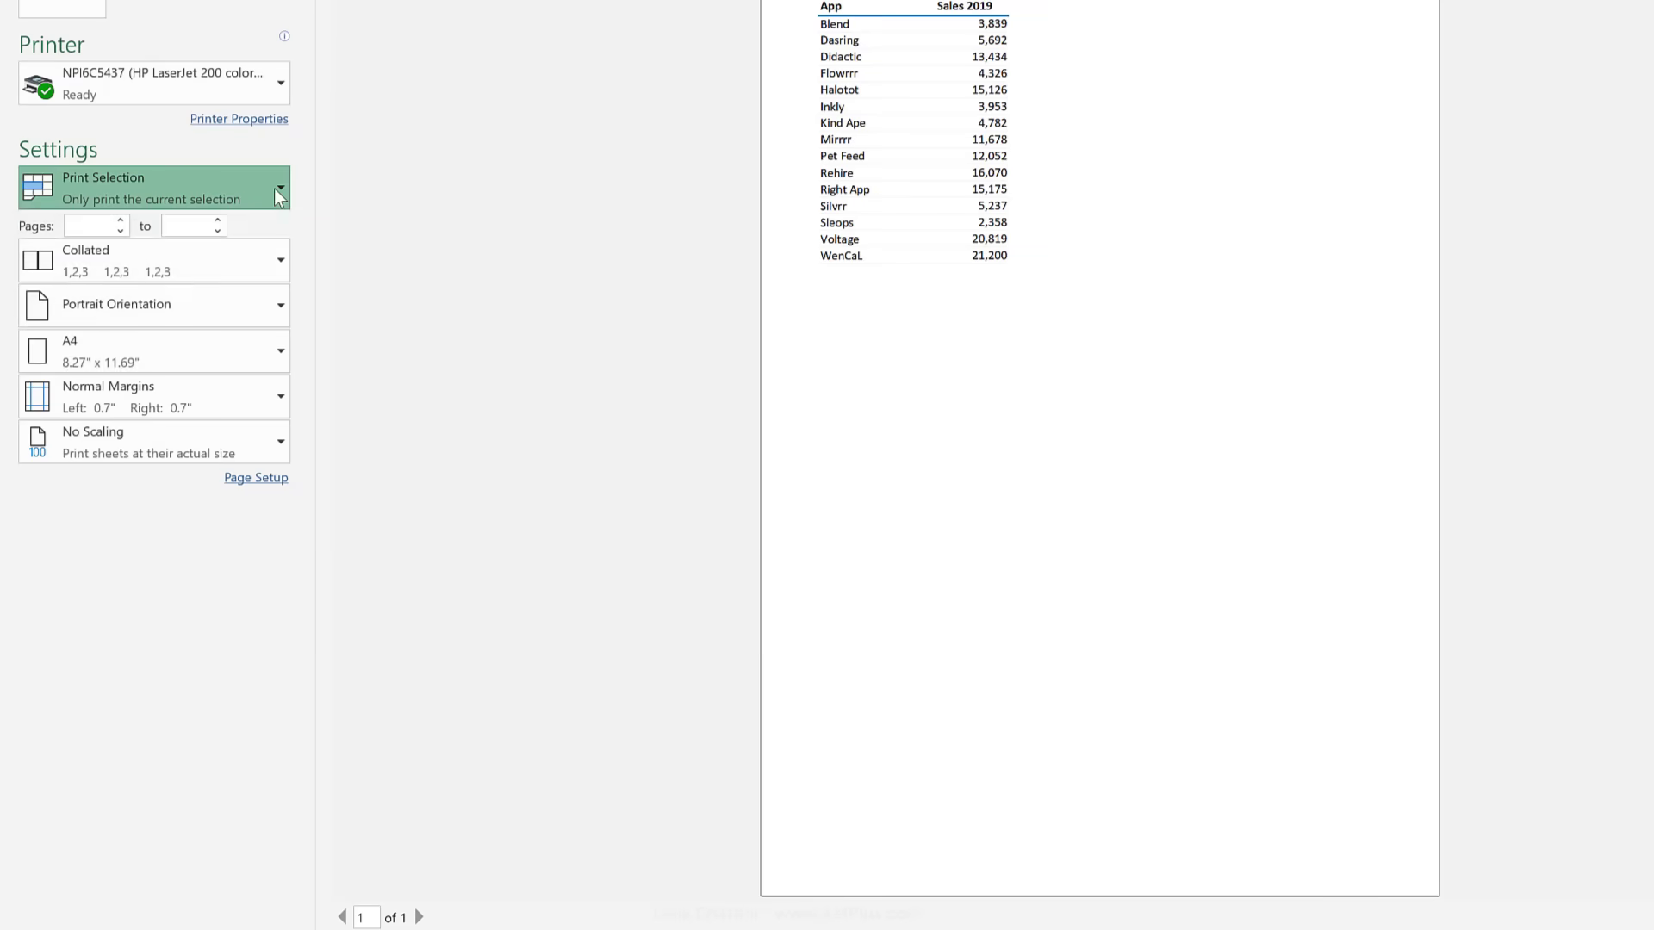
# Step: Switch back to Print Active Sheets, review all four preview pages, and return to the sheet
pyautogui.click(274, 189)
pyautogui.click(220, 220)
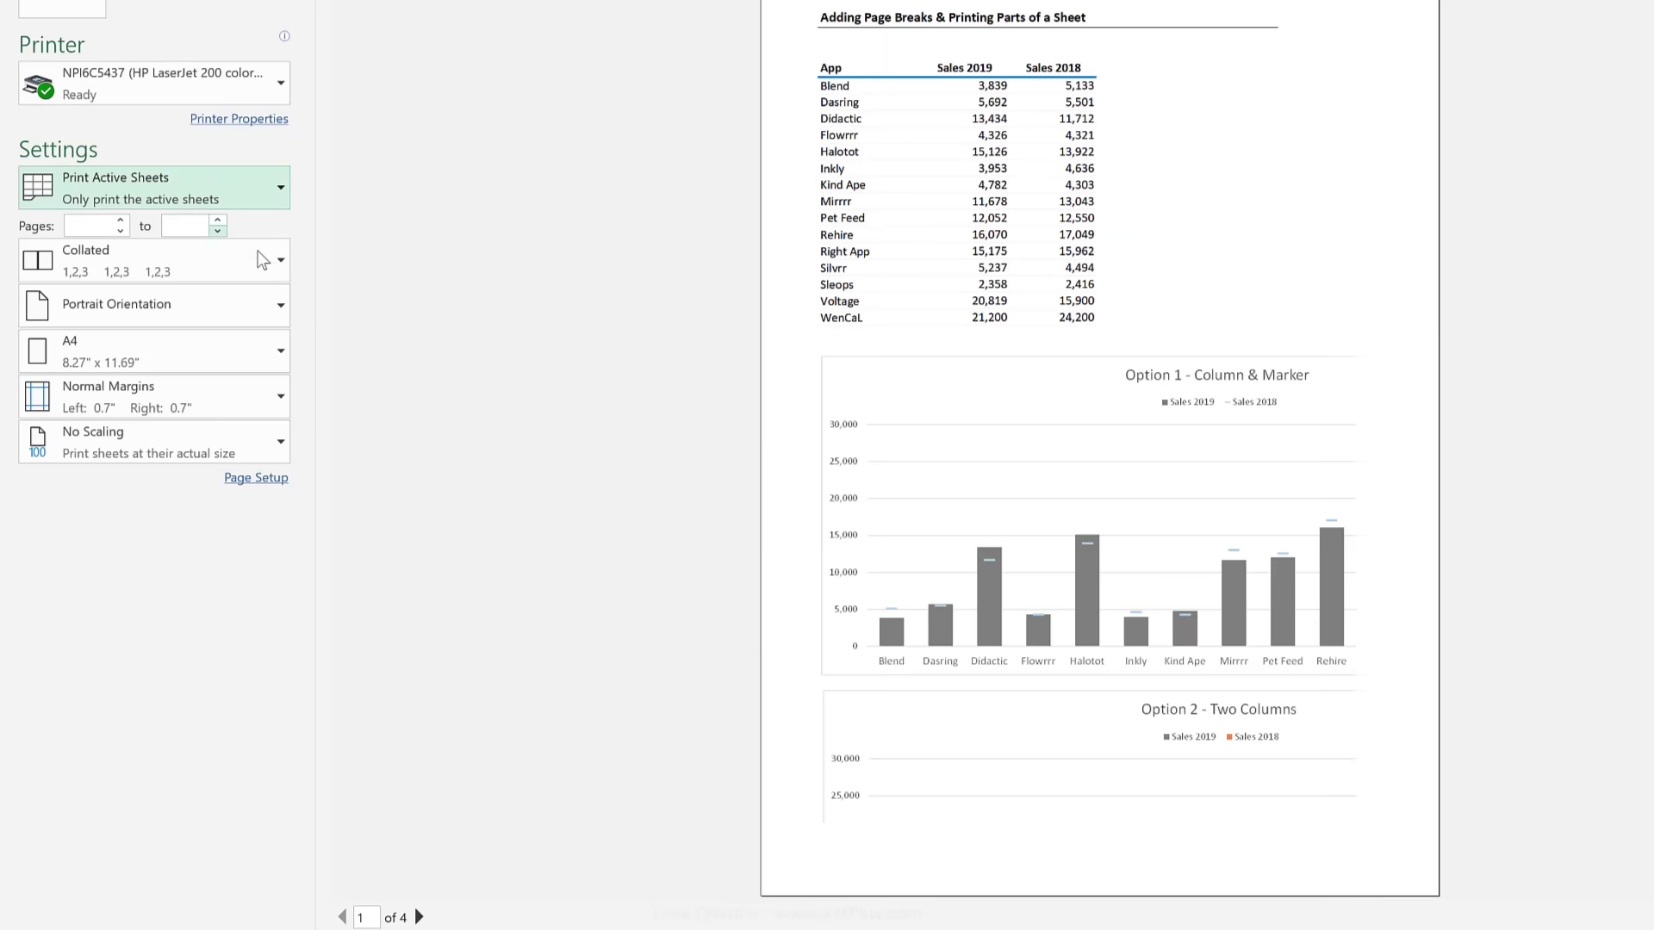
pyautogui.click(420, 918)
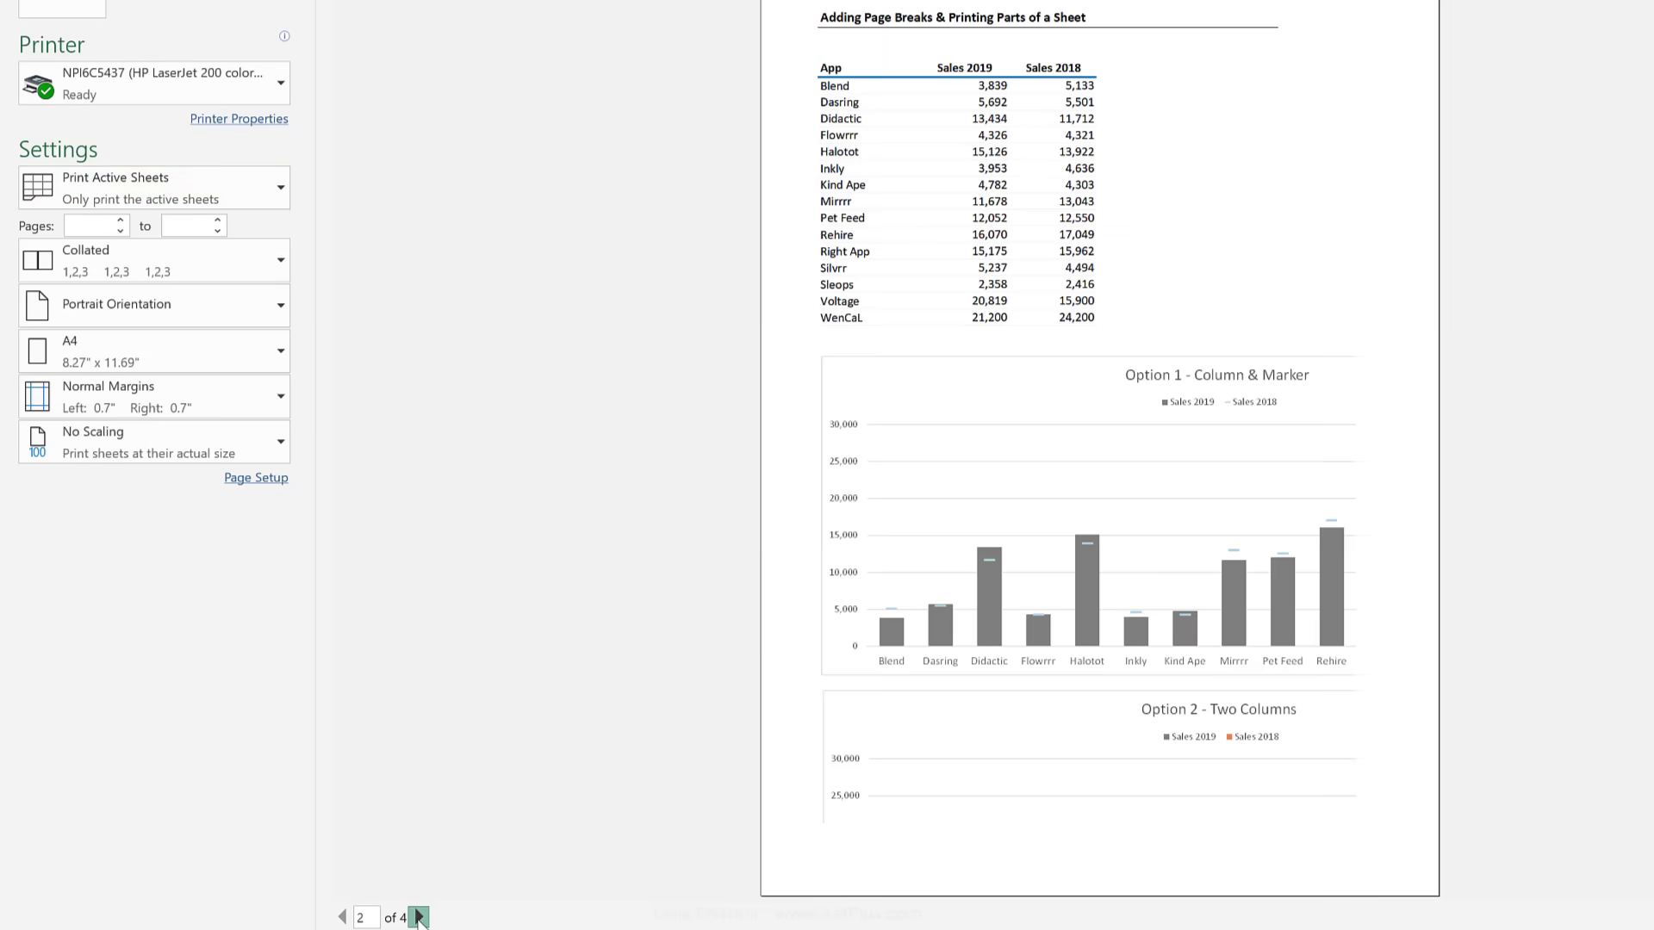
pyautogui.click(419, 918)
pyautogui.click(419, 917)
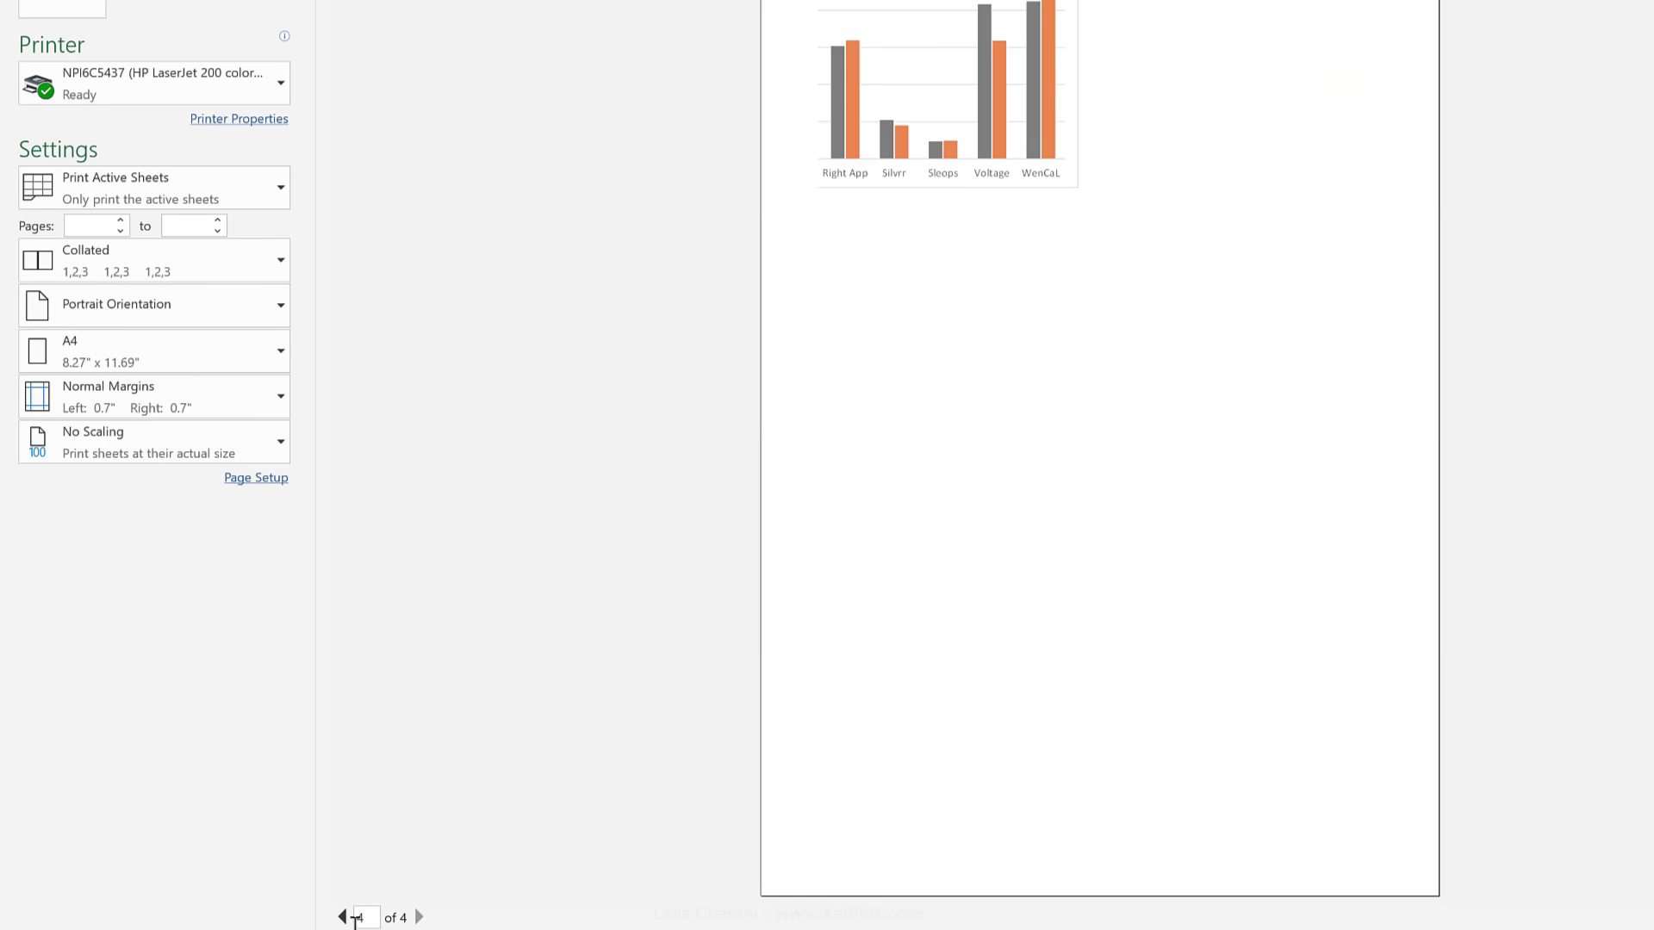
pyautogui.click(342, 916)
pyautogui.click(342, 916)
pyautogui.click(342, 916)
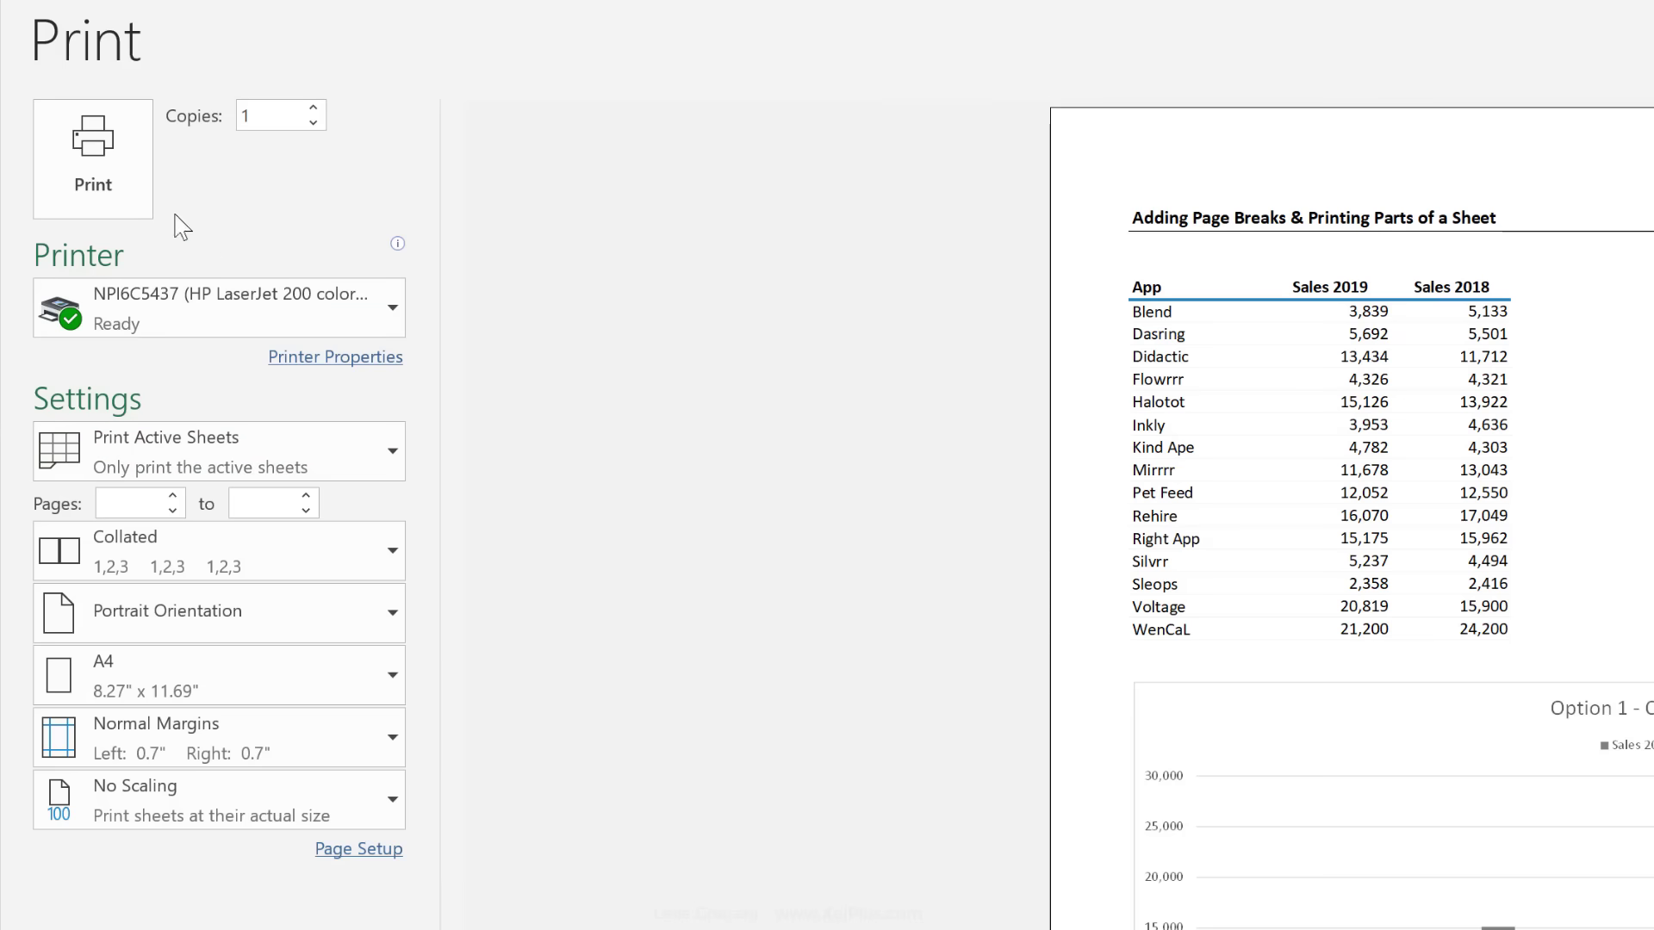
pyautogui.press('Escape')
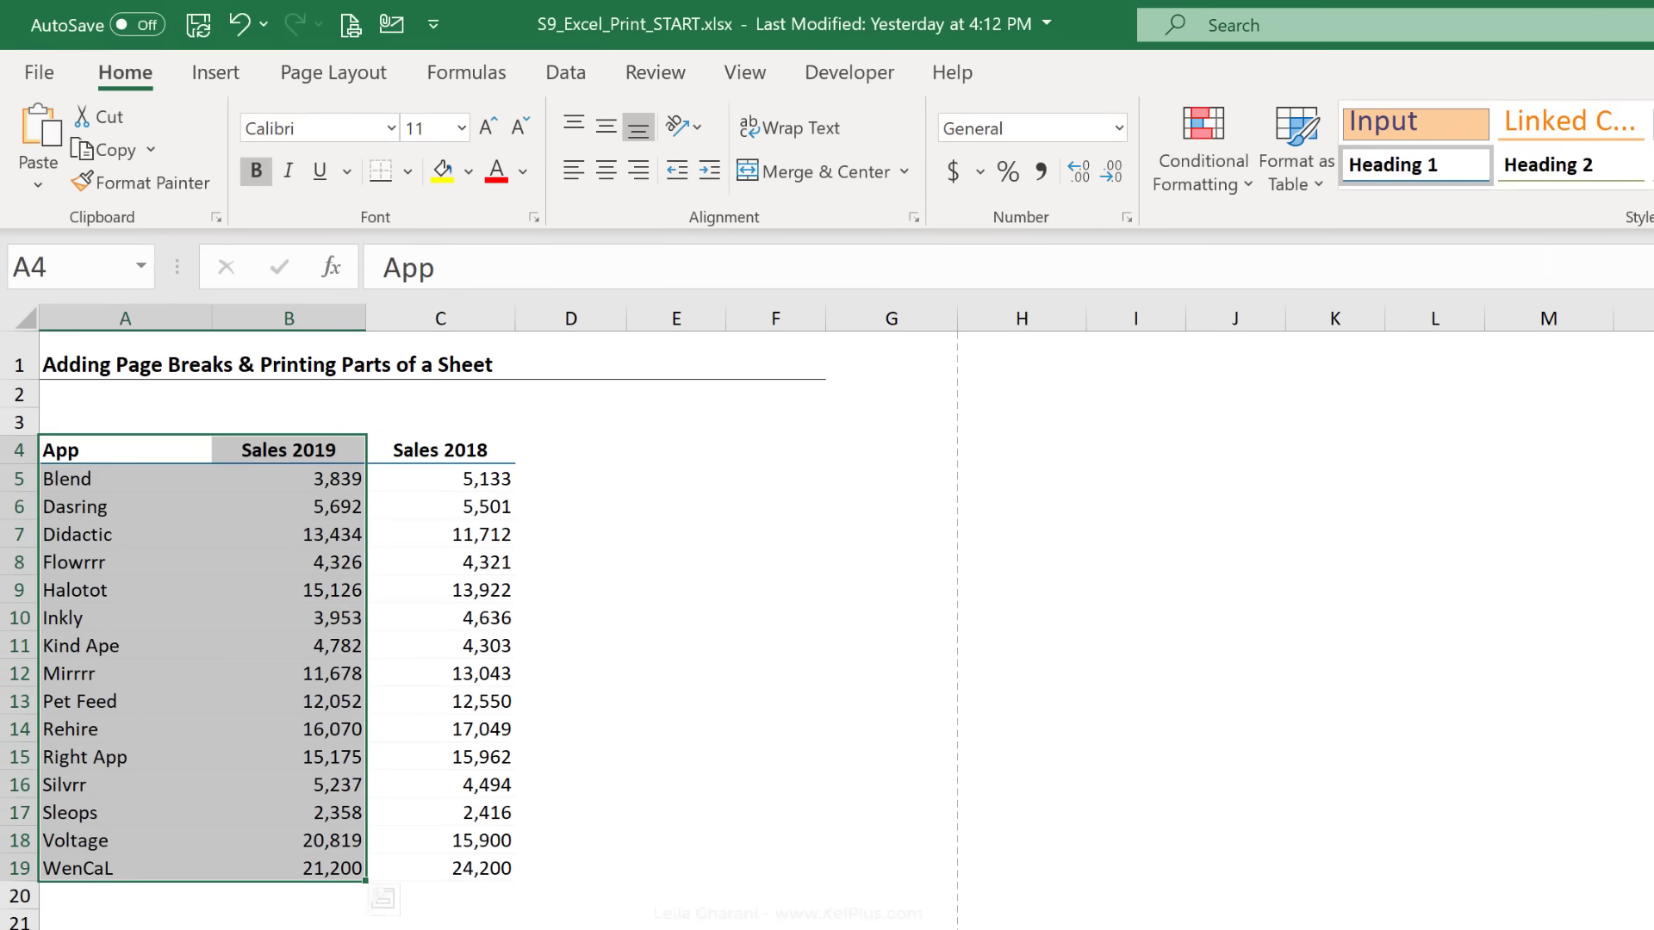
# Step: Set the print area to the App and Sales 2019 range A4:B19 and check it in Print Preview
pyautogui.click(303, 88)
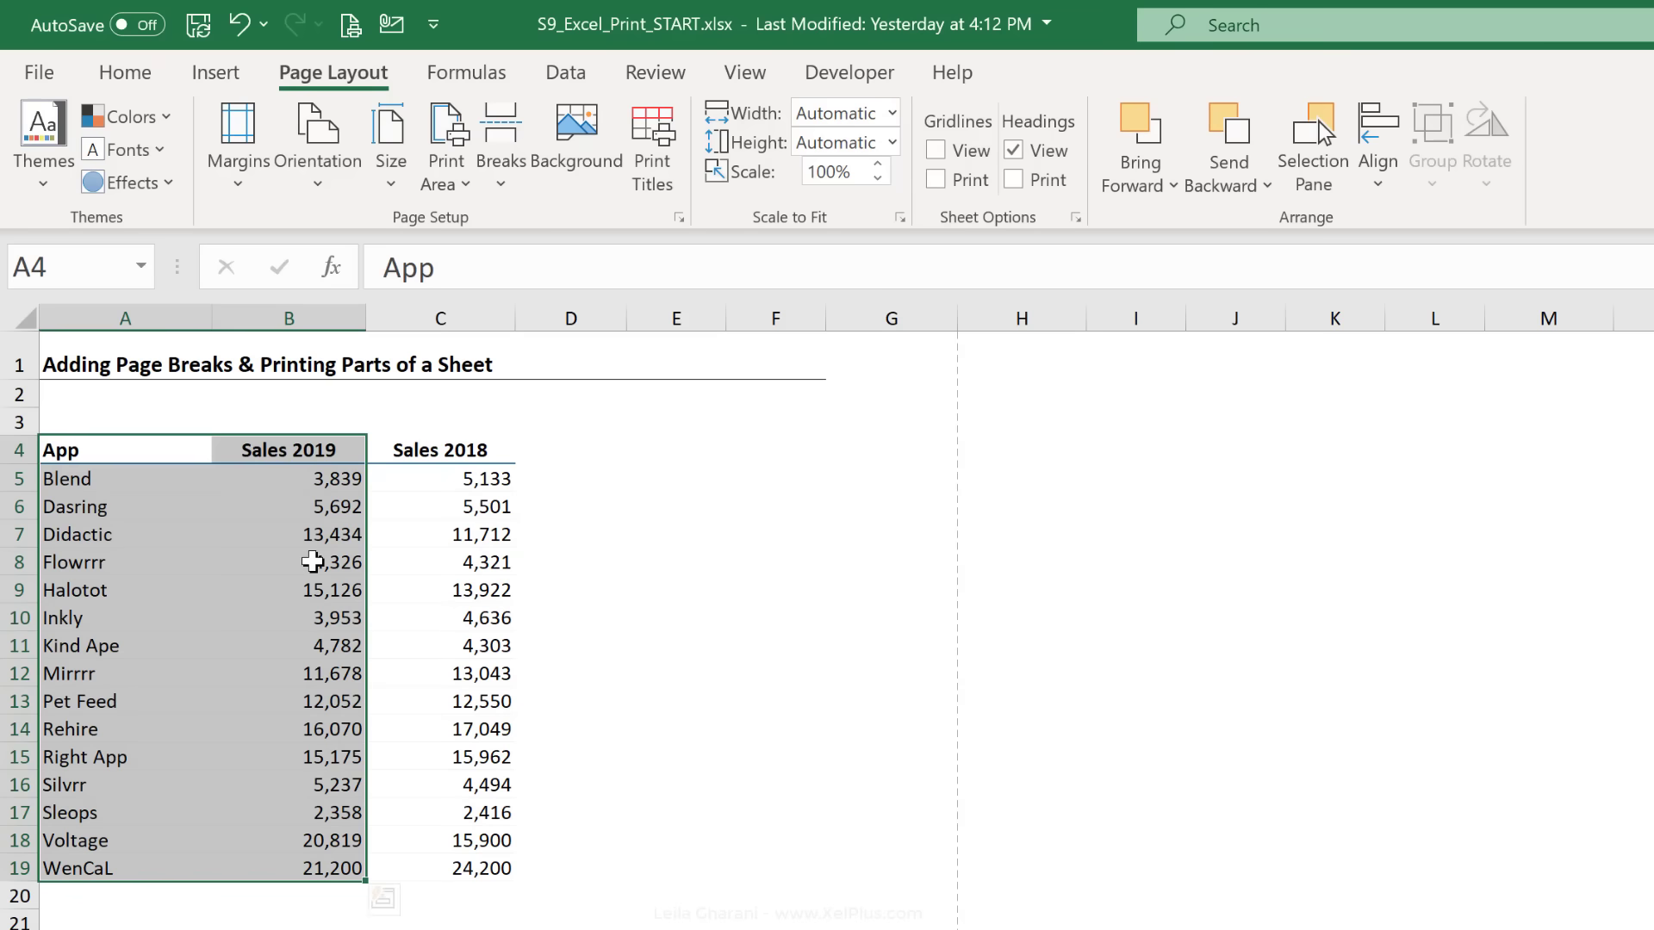
pyautogui.click(453, 183)
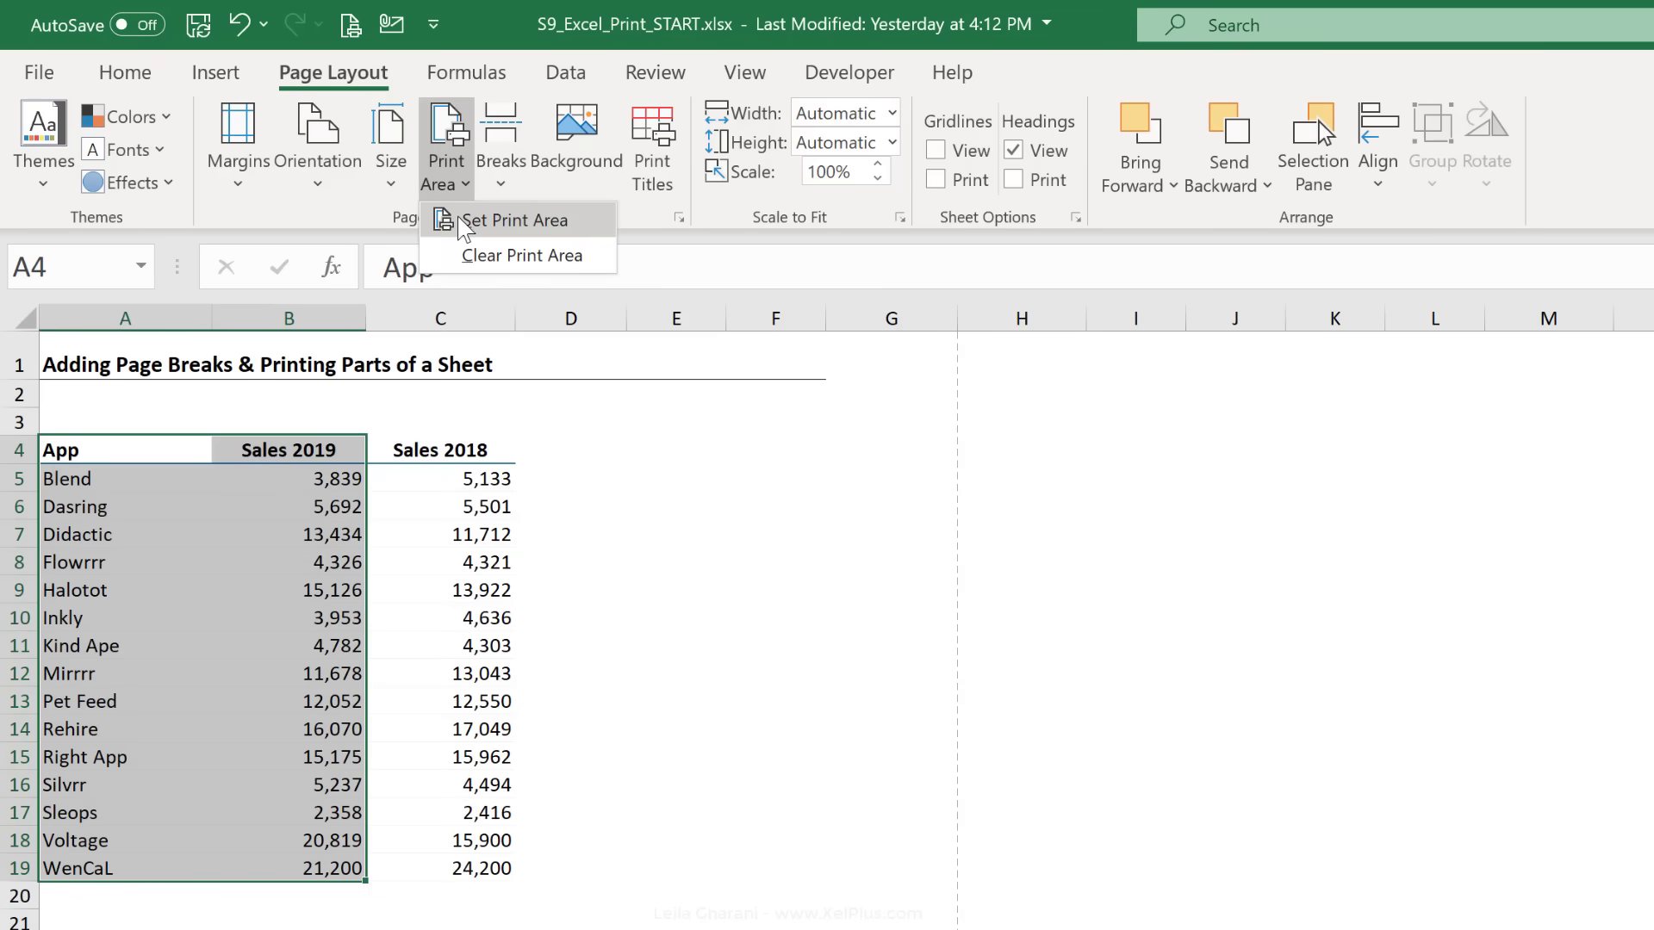
pyautogui.click(457, 220)
pyautogui.click(297, 534)
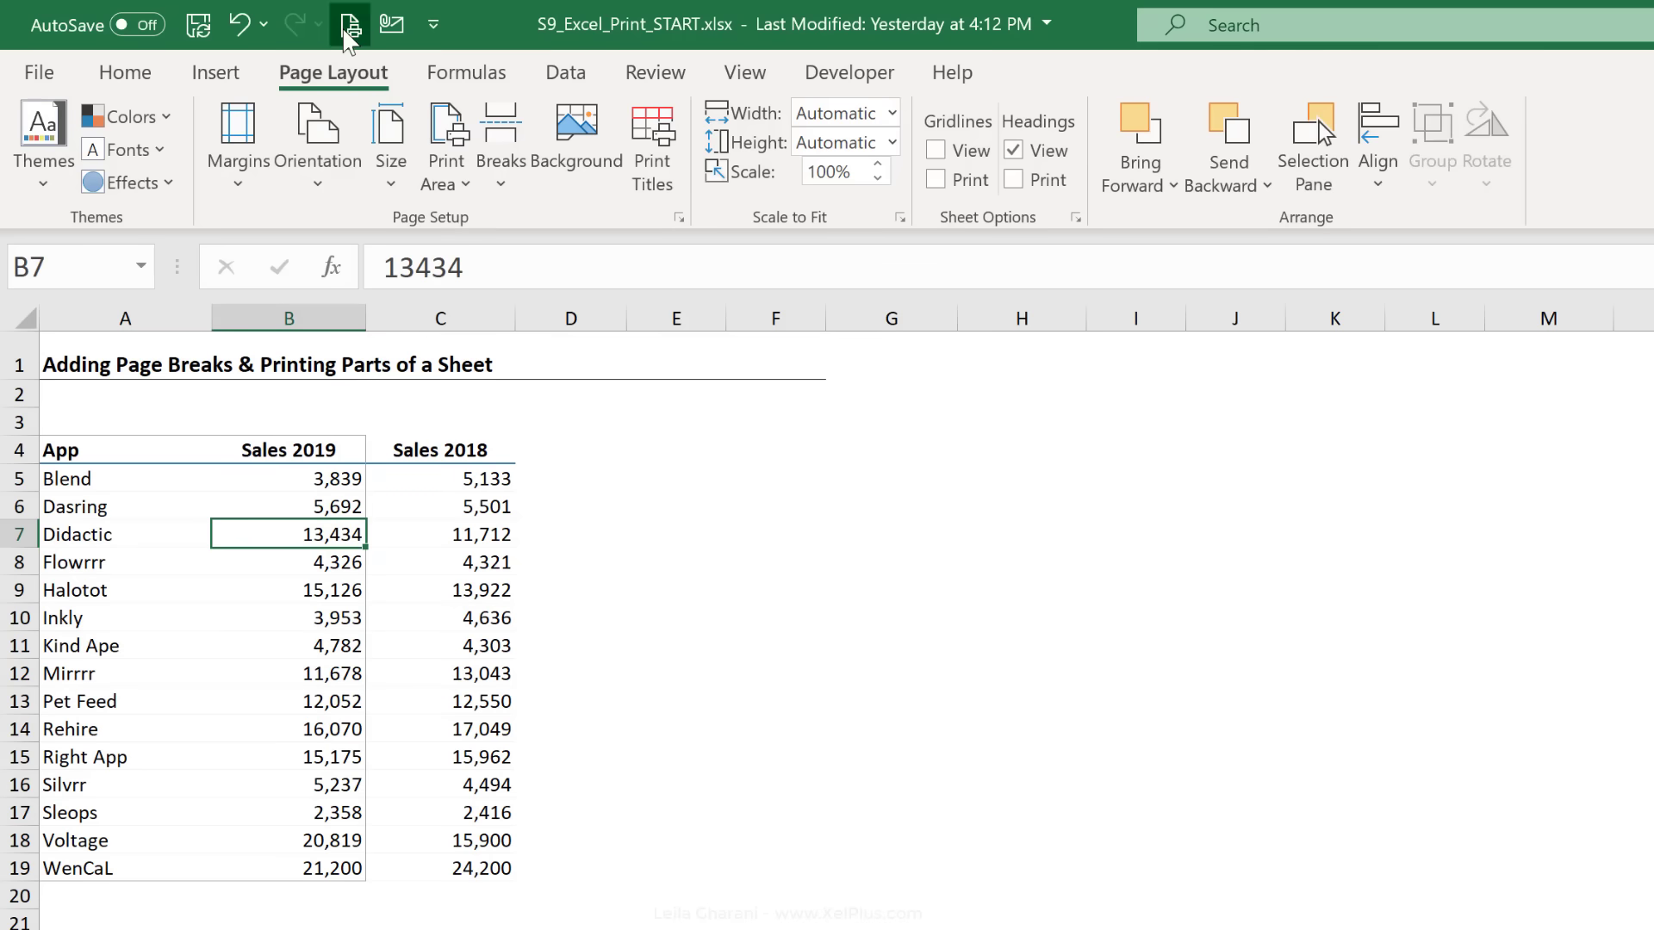
pyautogui.click(349, 31)
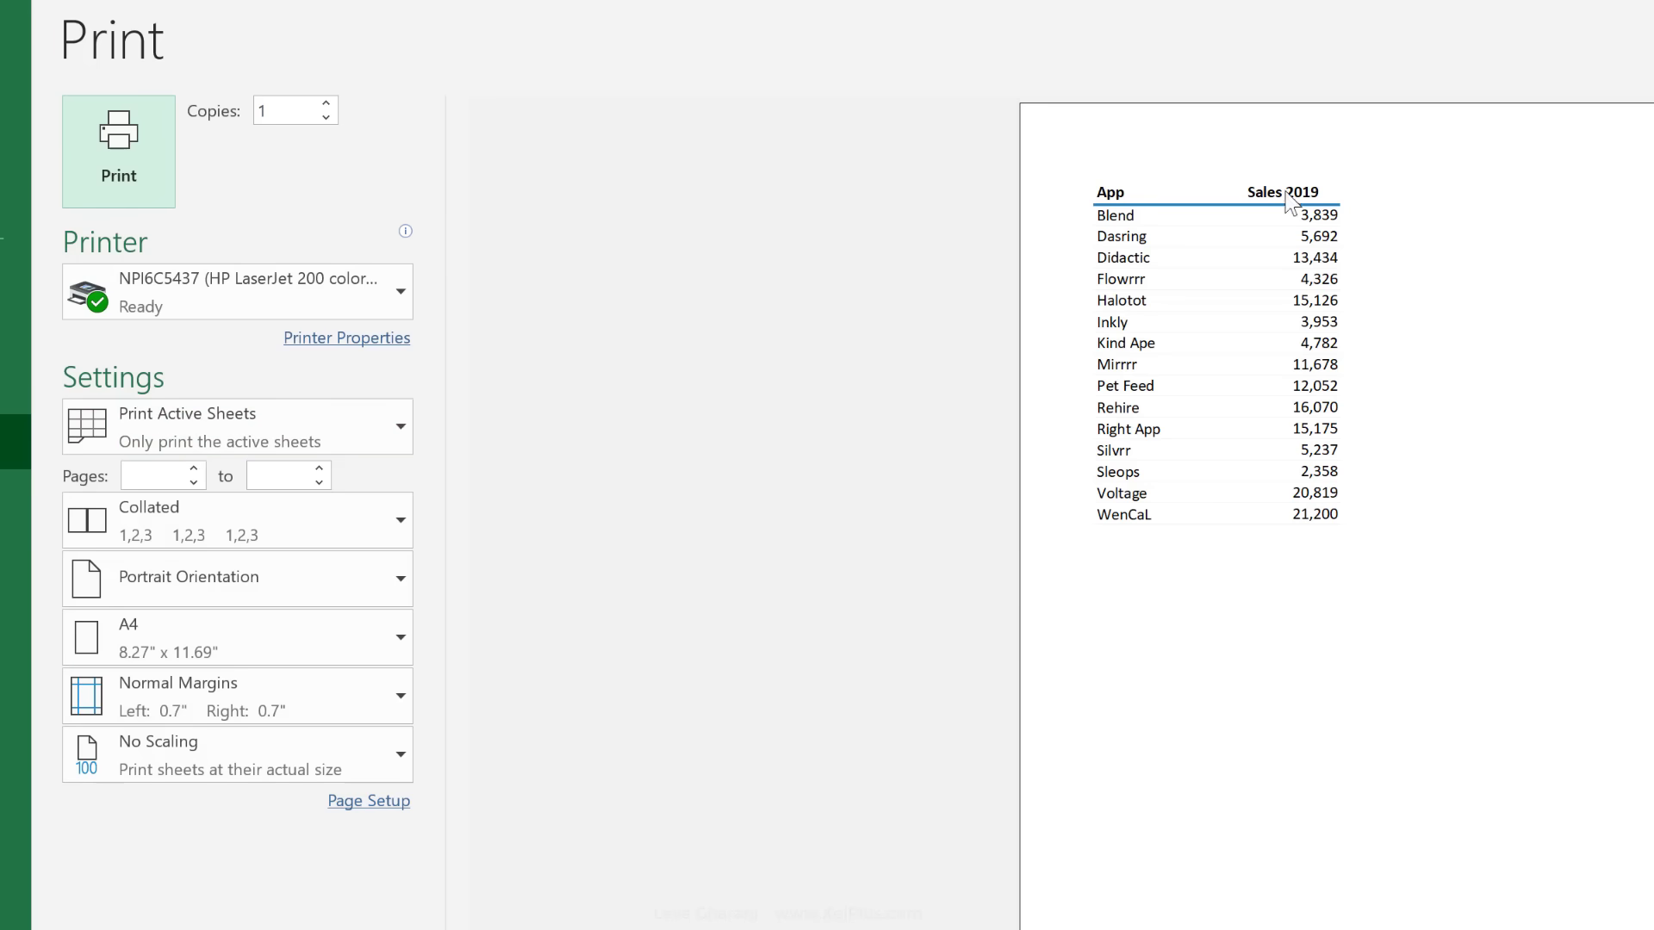
pyautogui.press('Escape')
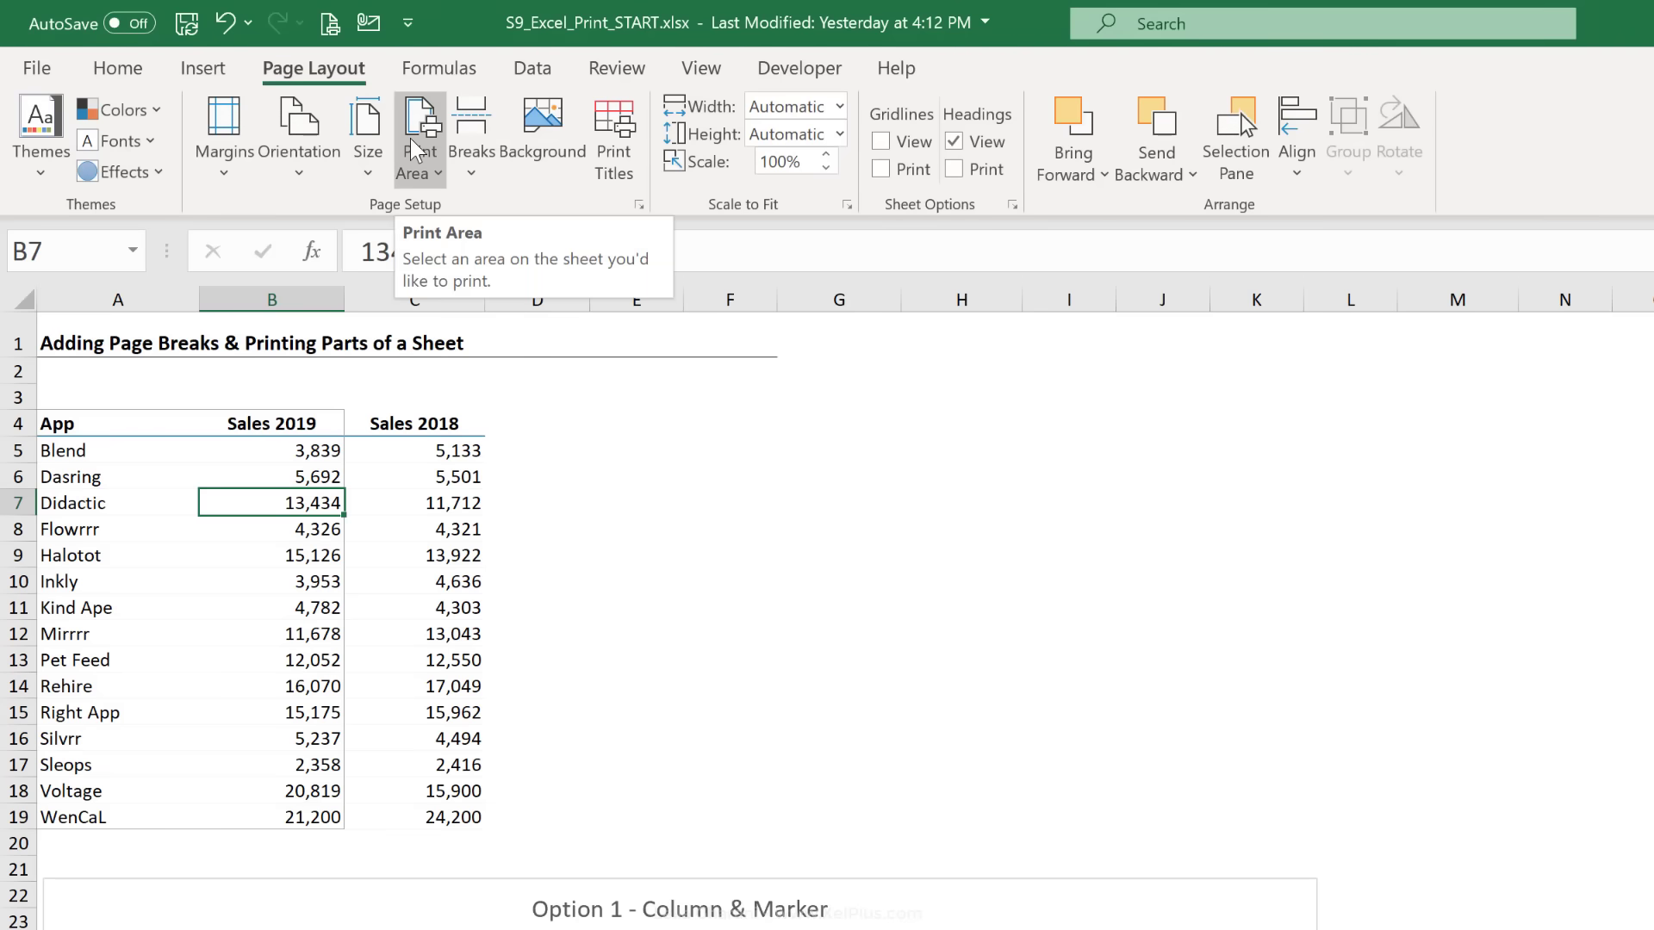
# Step: Clear the print area and scroll down to confirm both charts will print again
pyautogui.press('Up')
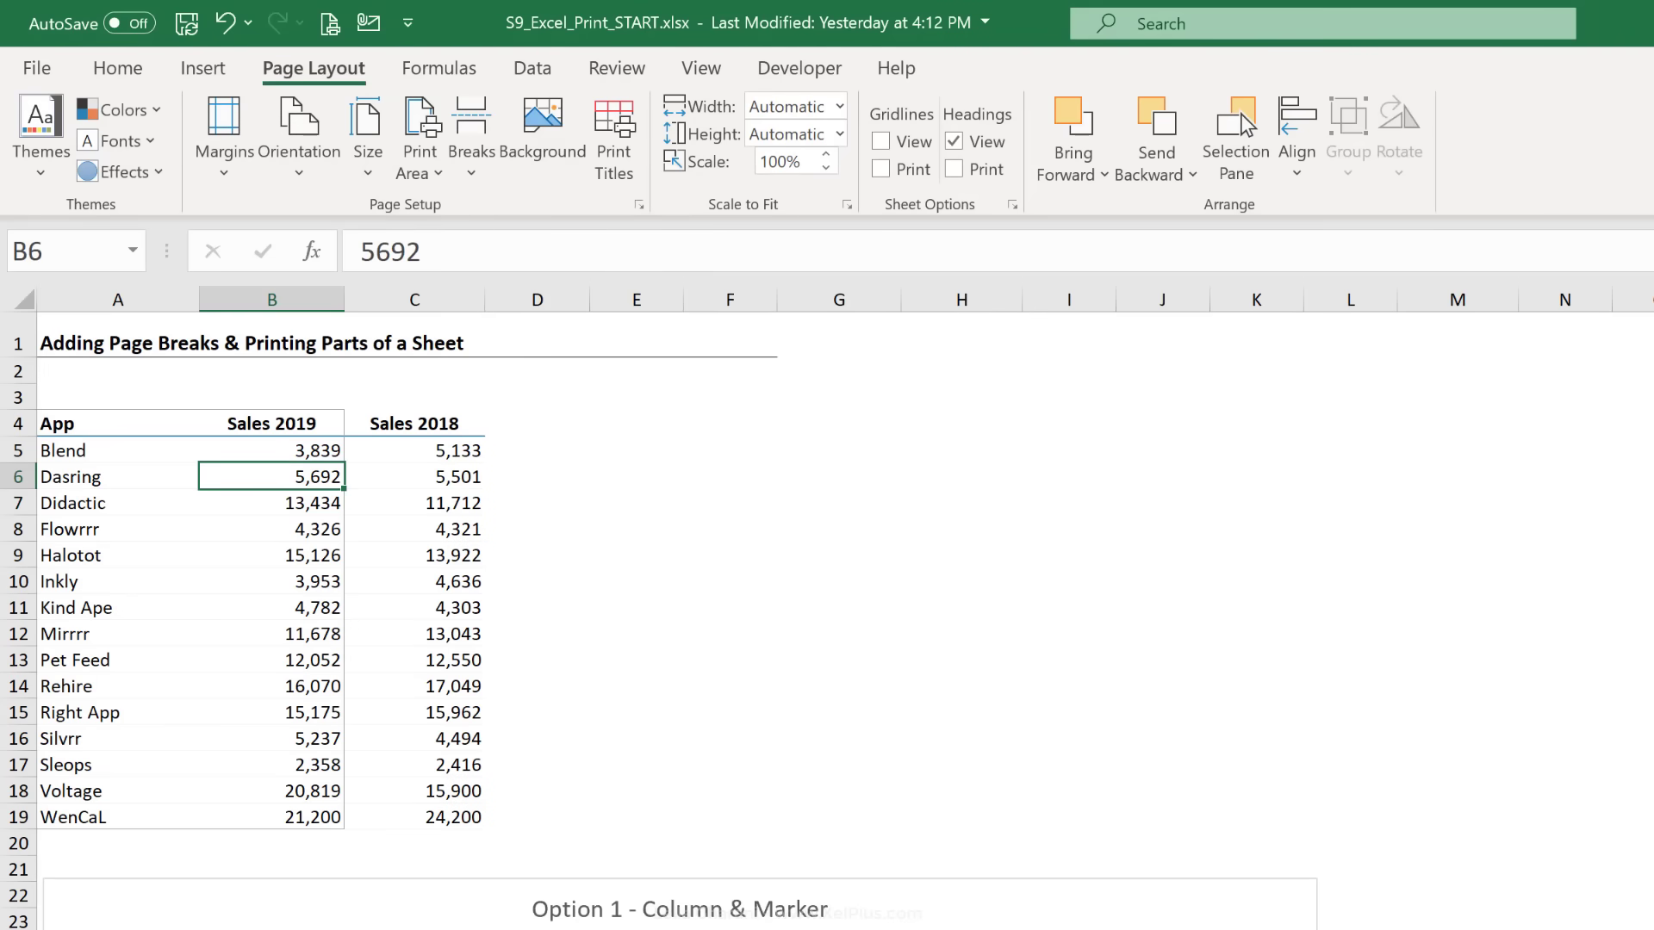
pyautogui.click(420, 162)
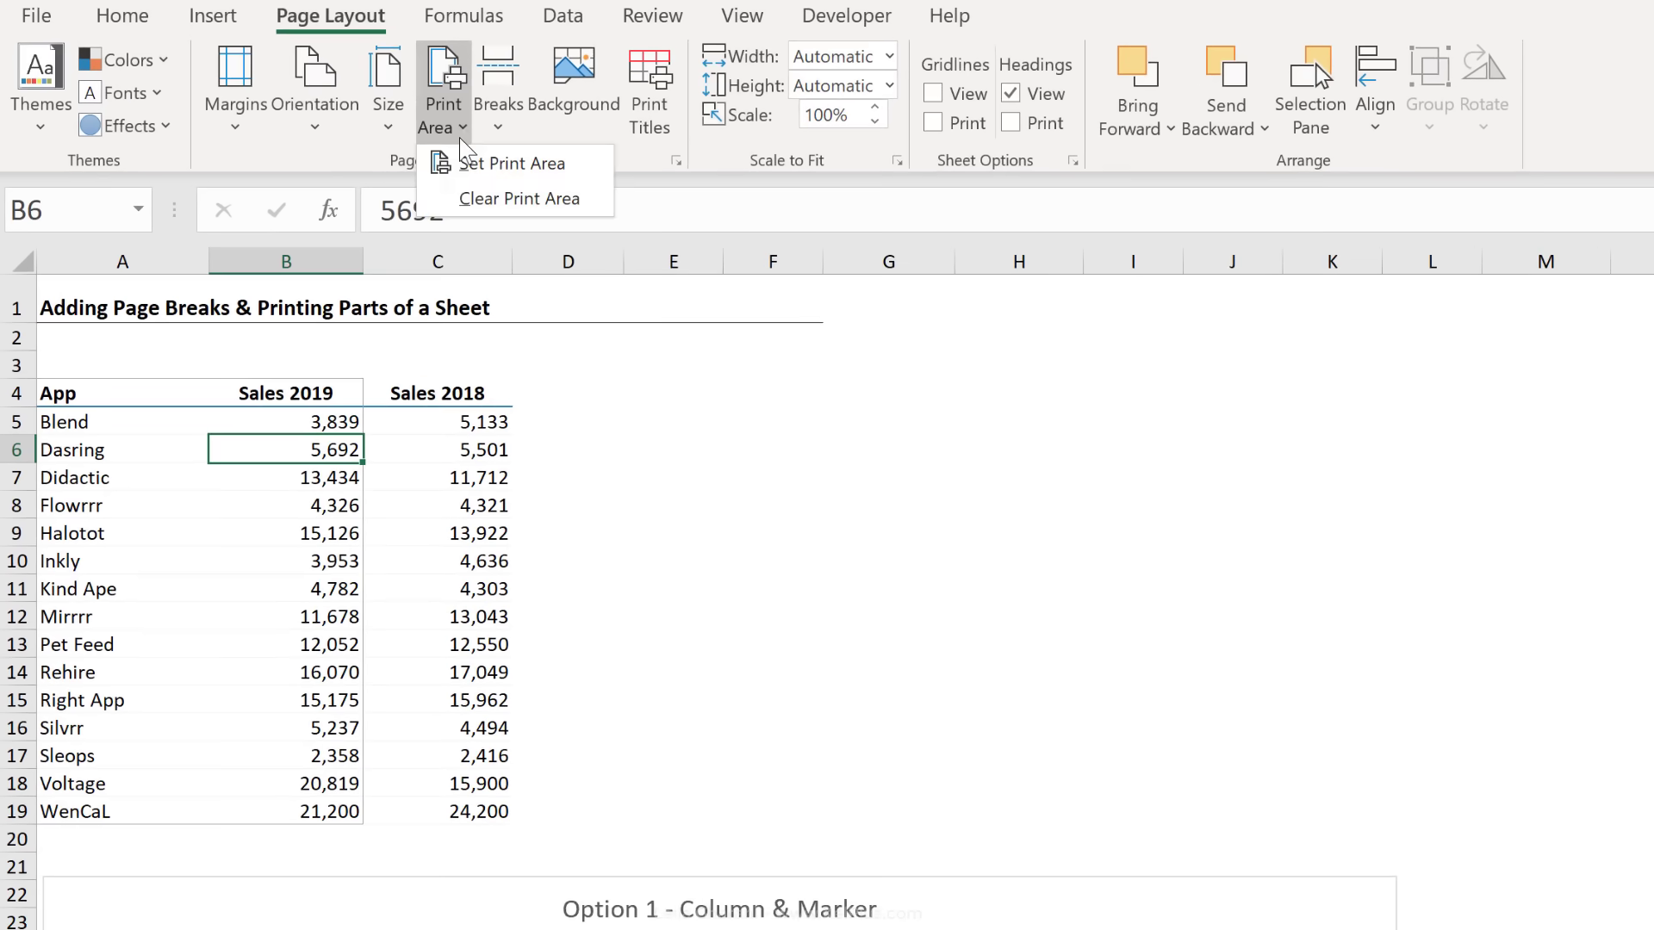
pyautogui.click(479, 199)
pyautogui.click(314, 595)
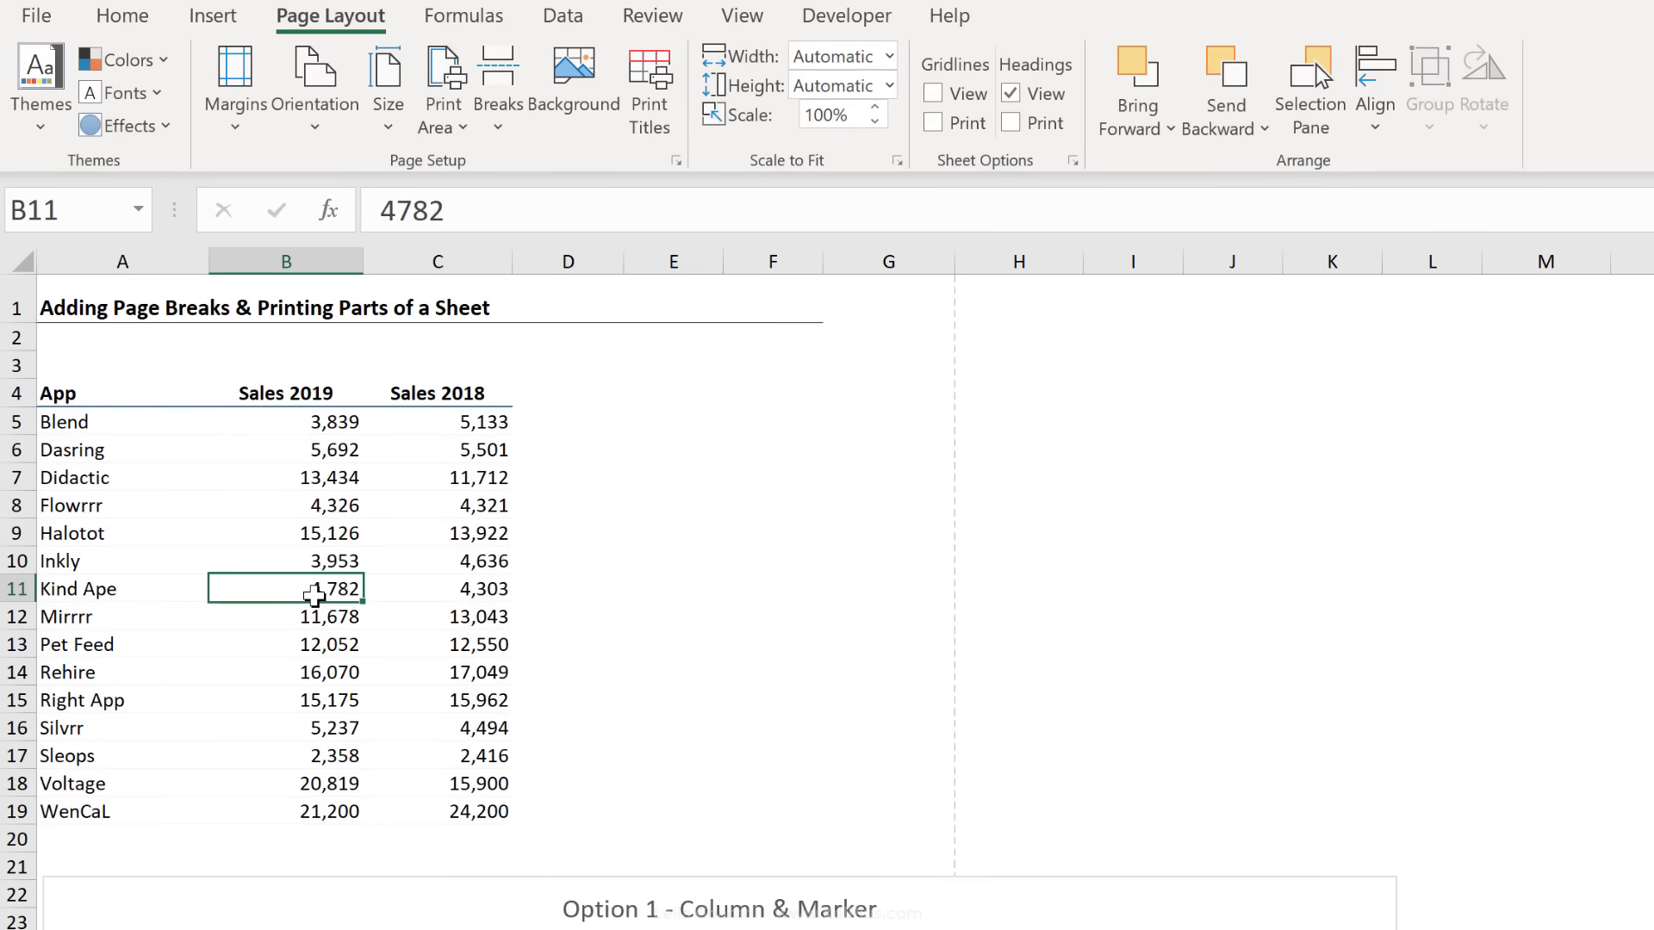
pyautogui.scroll(-8, 315, 595)
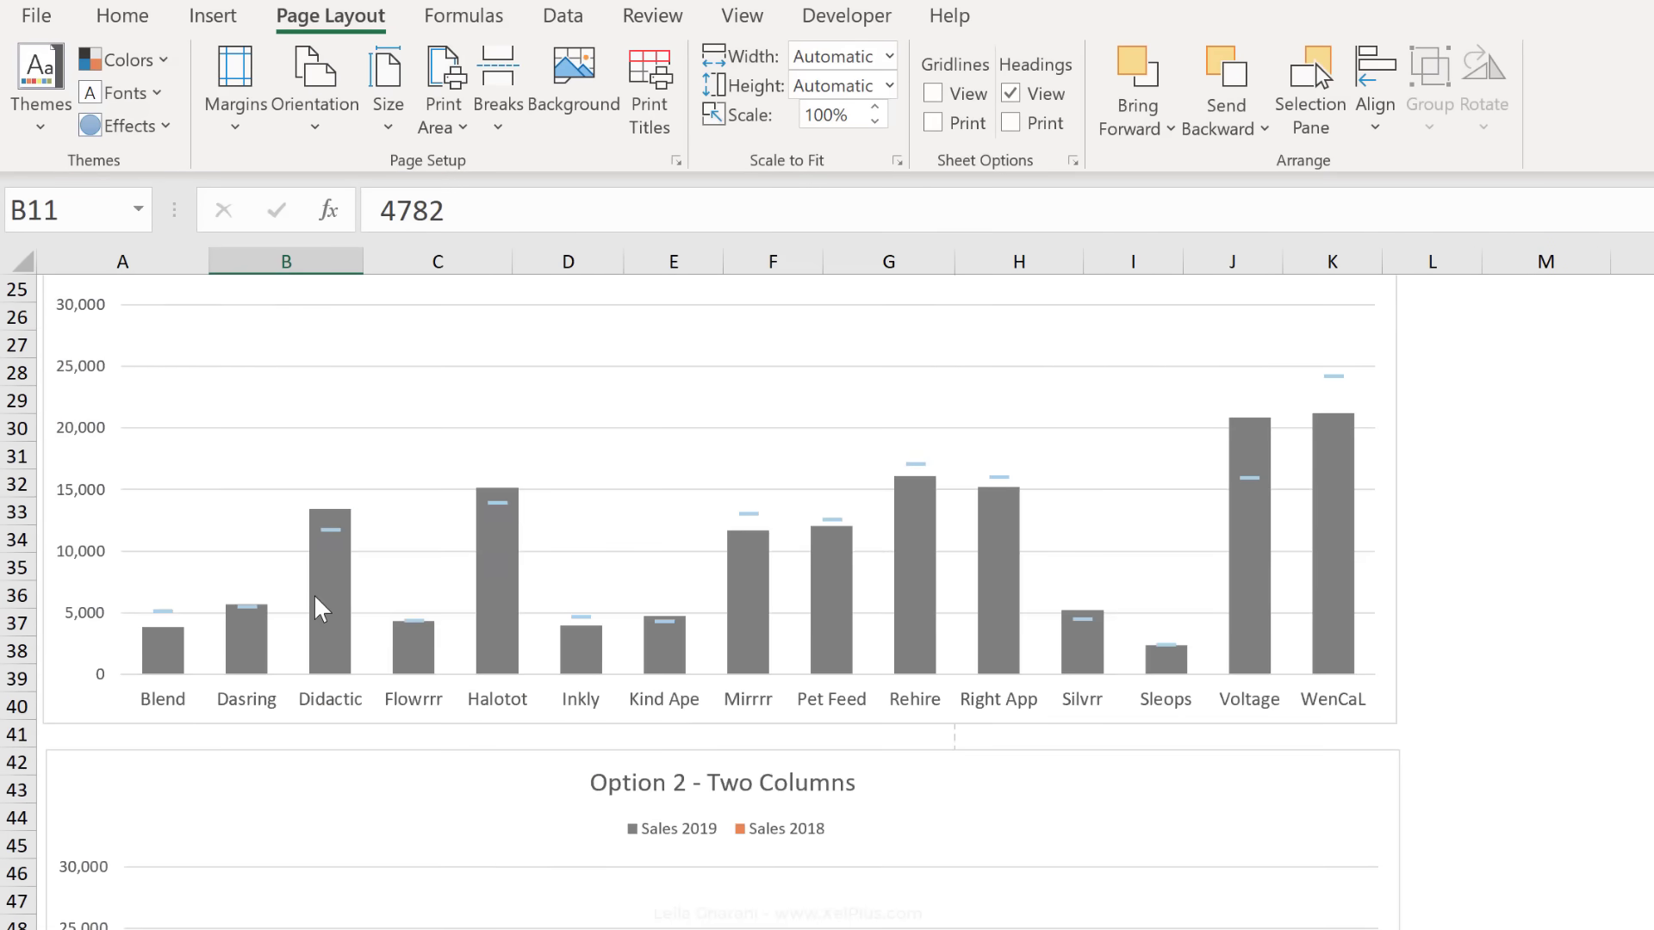
pyautogui.scroll(8, 320, 610)
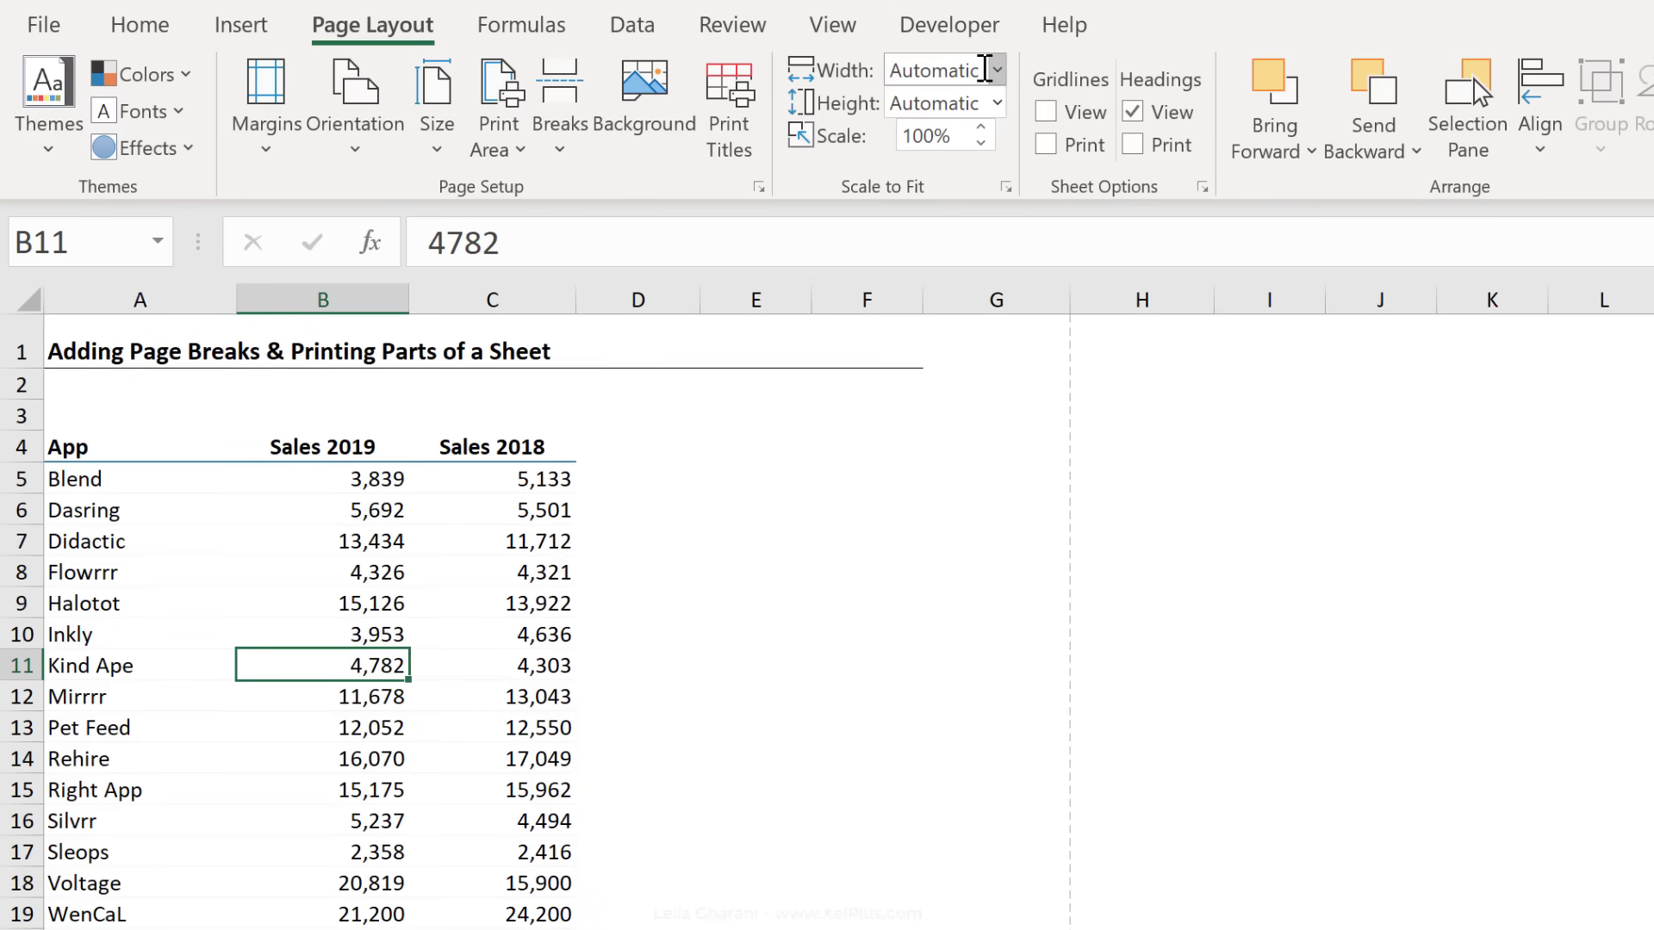
# Step: Scale the printout to 1 page wide by 1 page tall (66%) and preview it with Ctrl+P
pyautogui.click(999, 69)
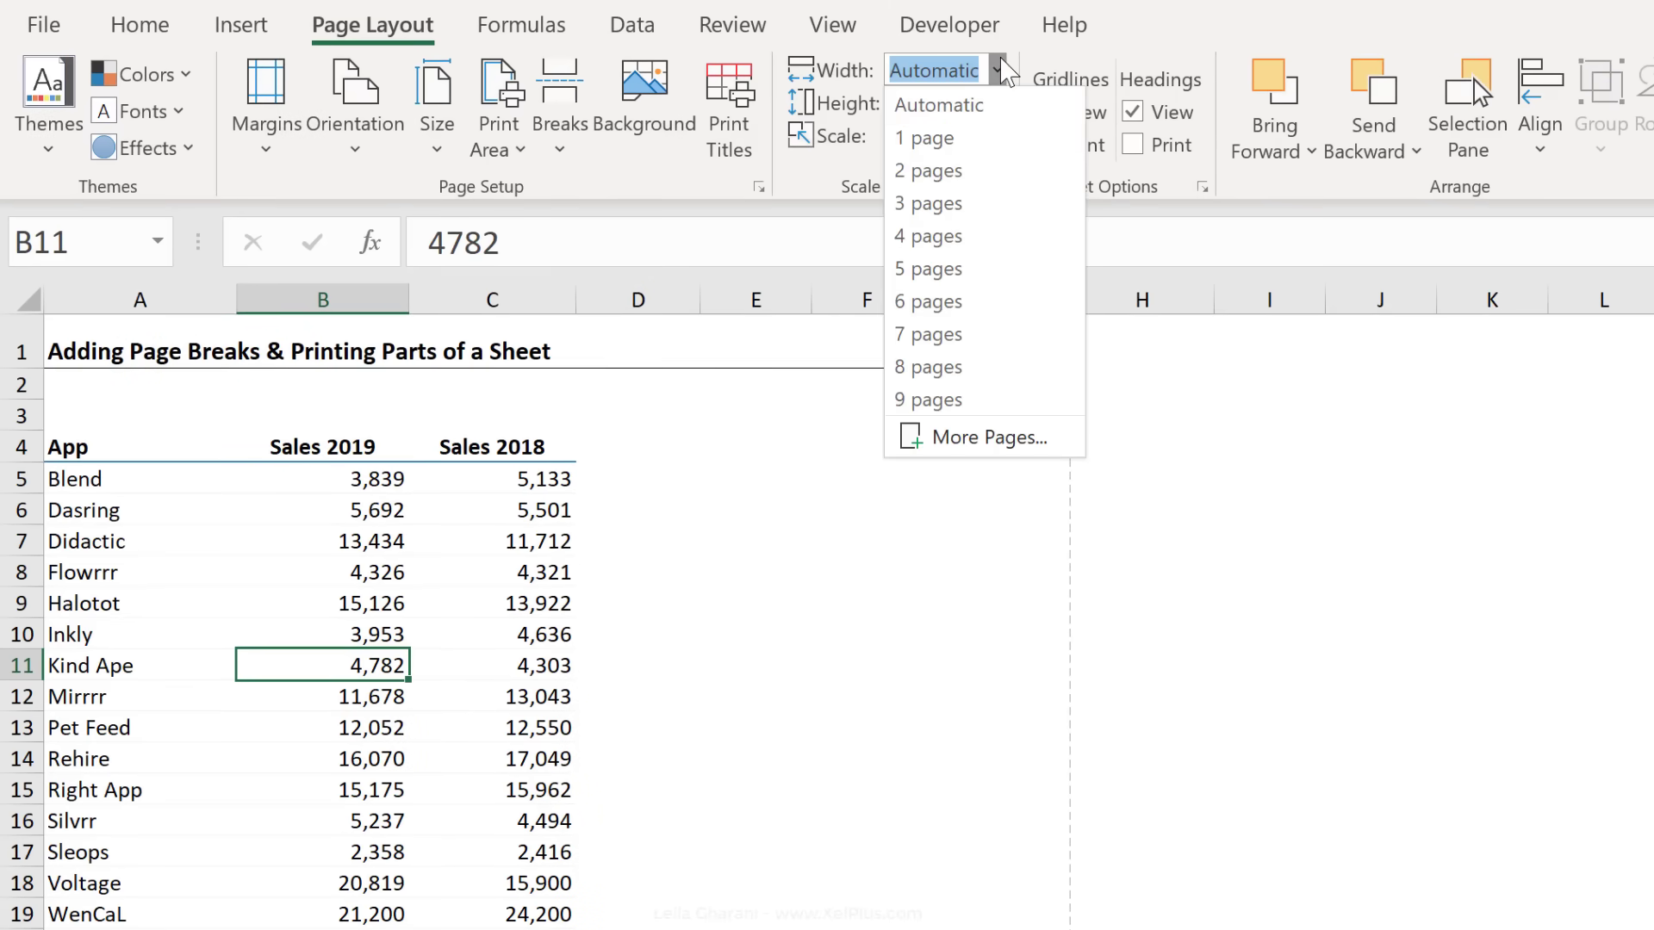
pyautogui.click(948, 138)
pyautogui.click(997, 104)
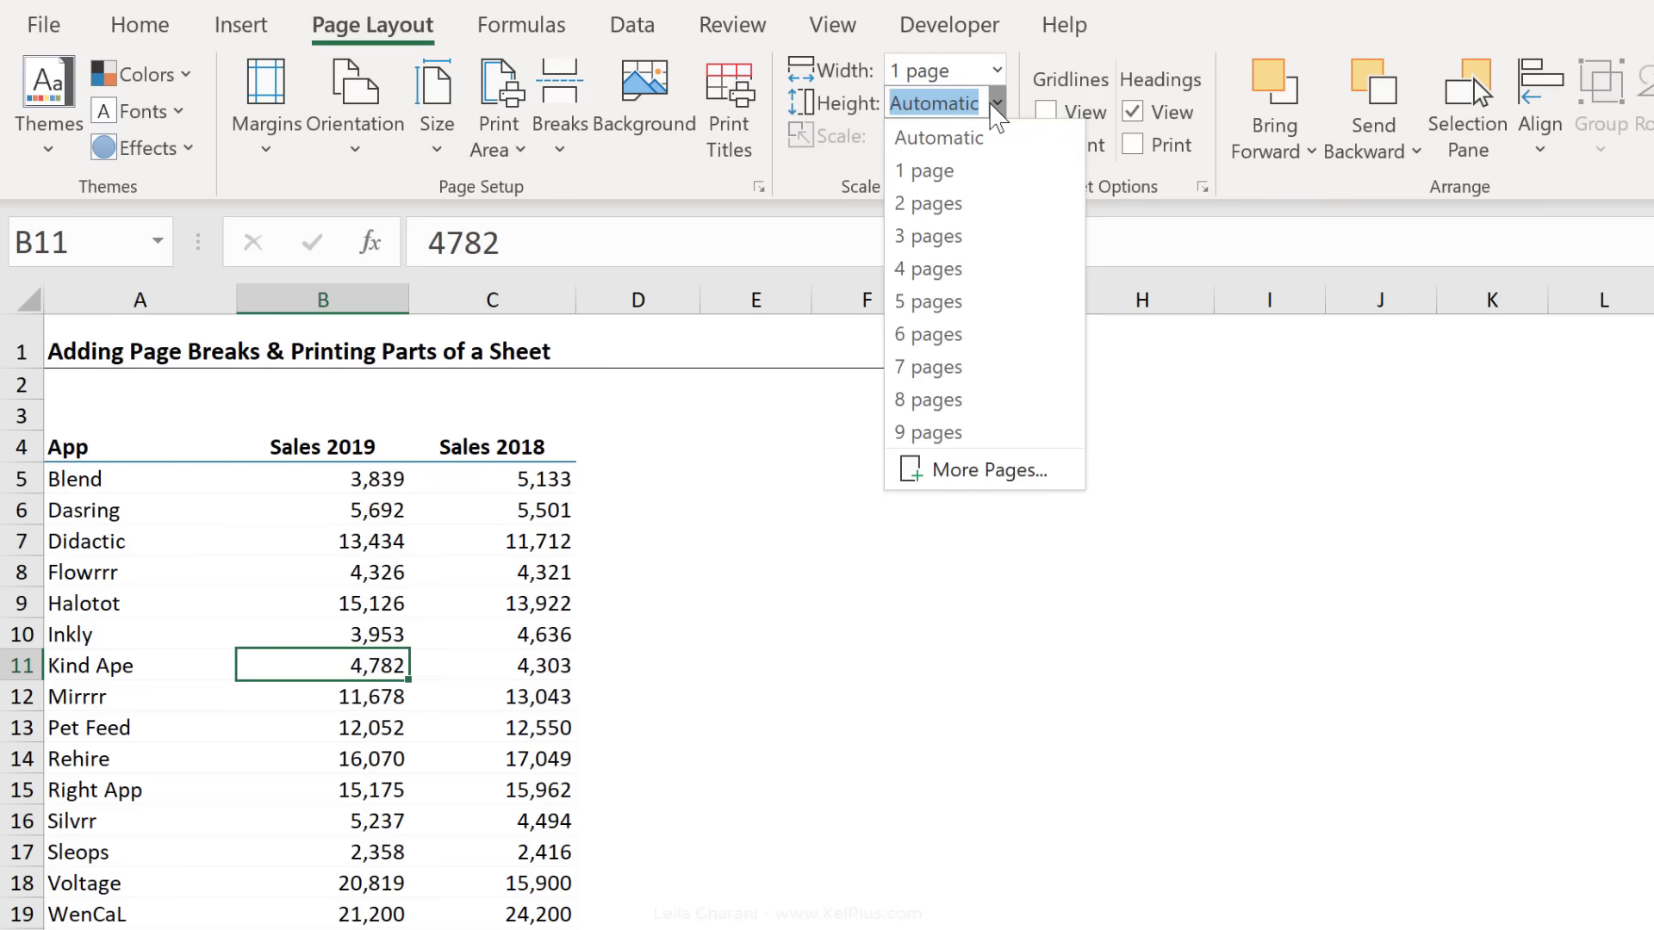
pyautogui.click(953, 169)
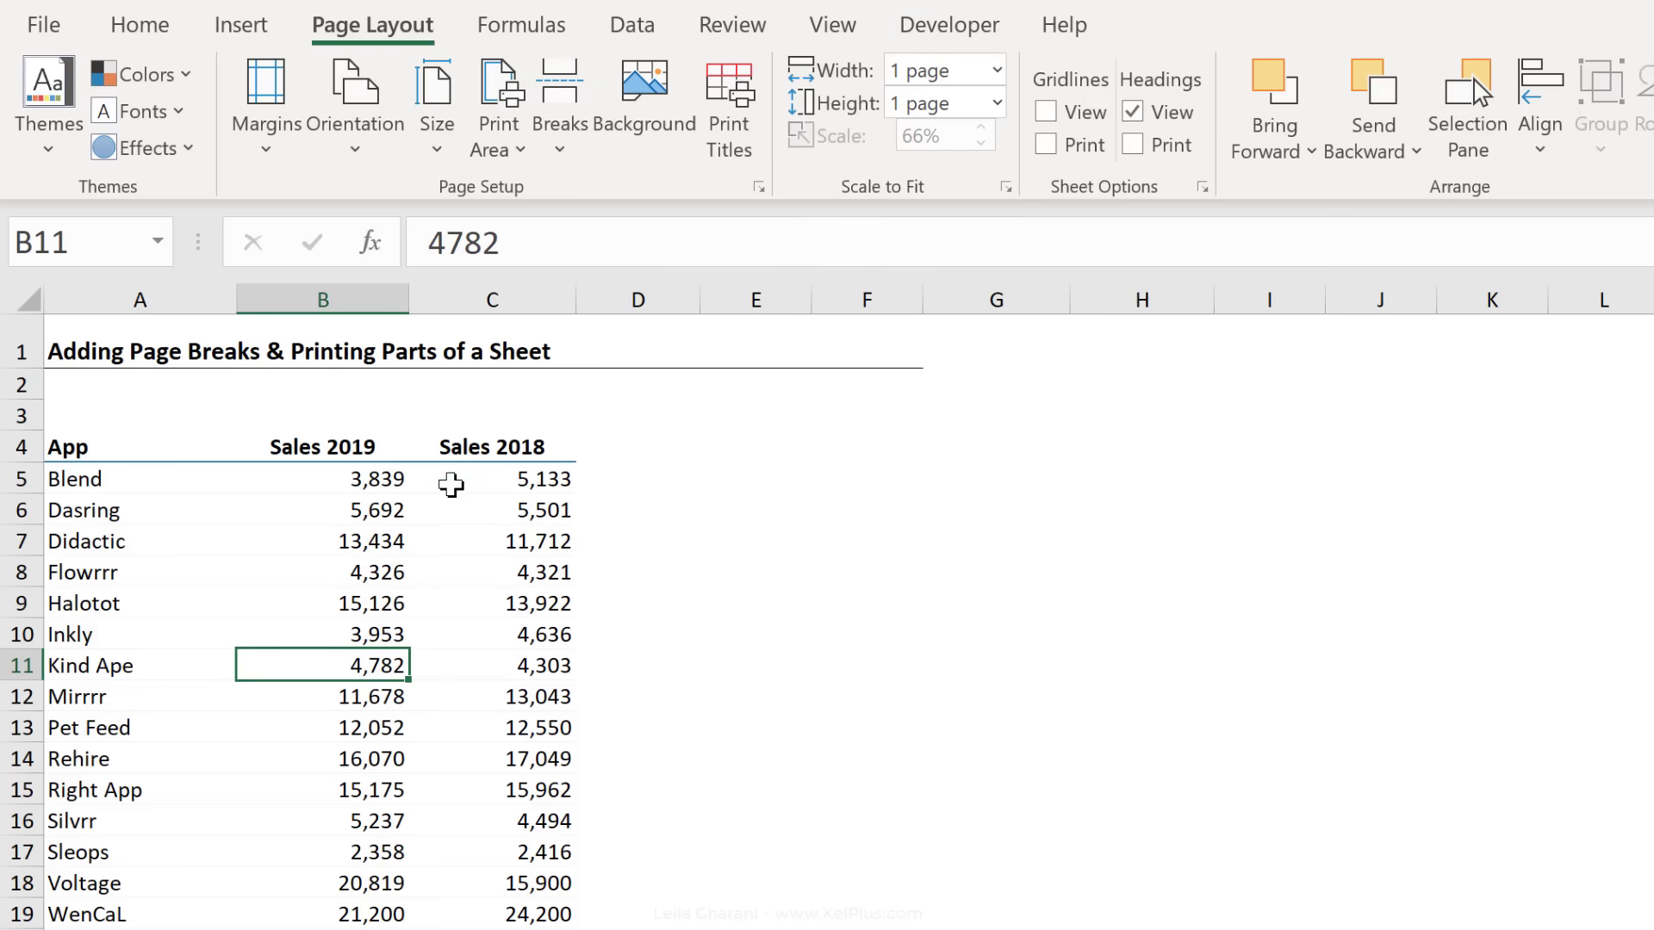
pyautogui.click(450, 481)
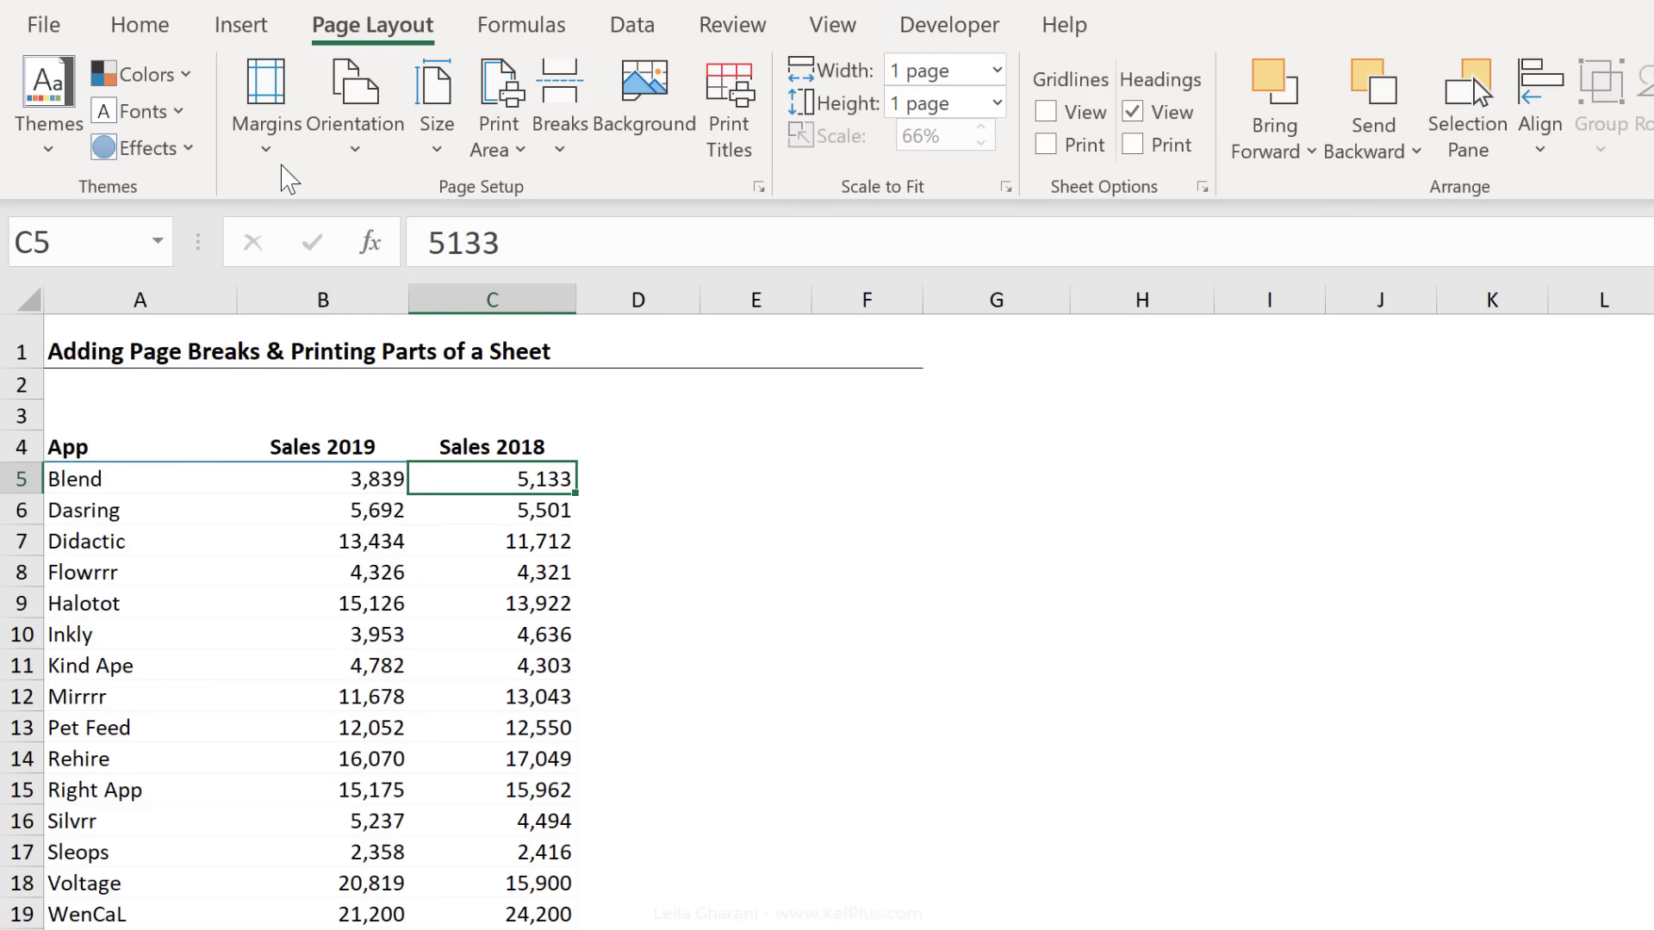
pyautogui.hotkey('ctrl', 'p')
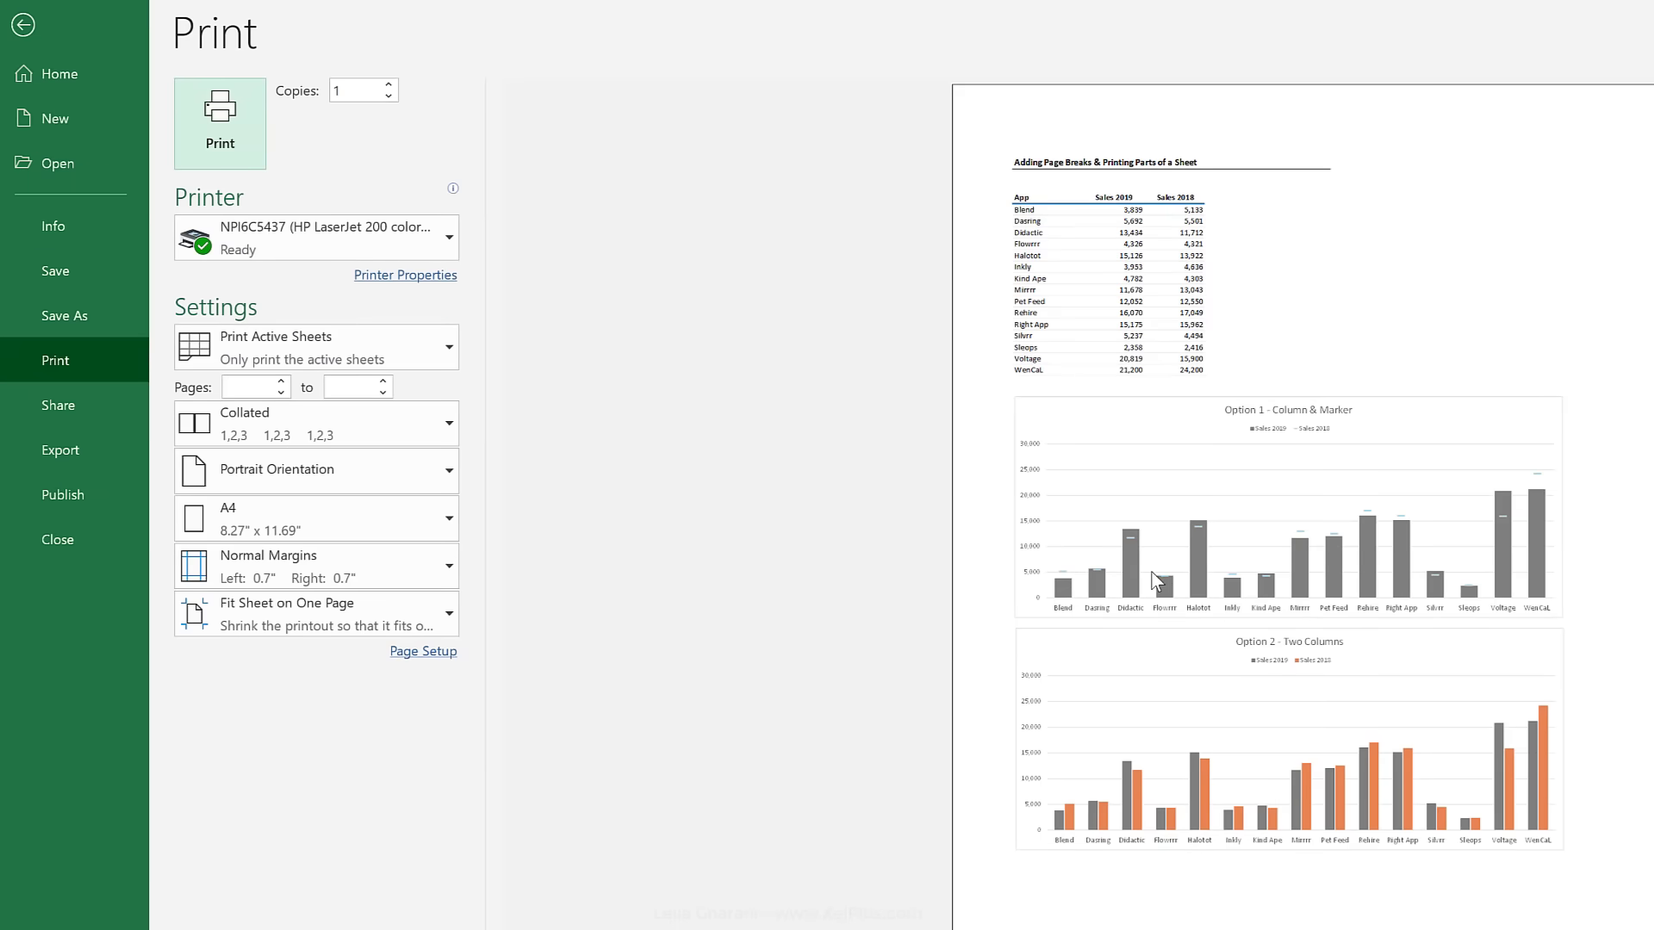
# Step: Switch the page orientation to landscape, dropping the fit scale to 54%, then select cell A20
pyautogui.press('Escape')
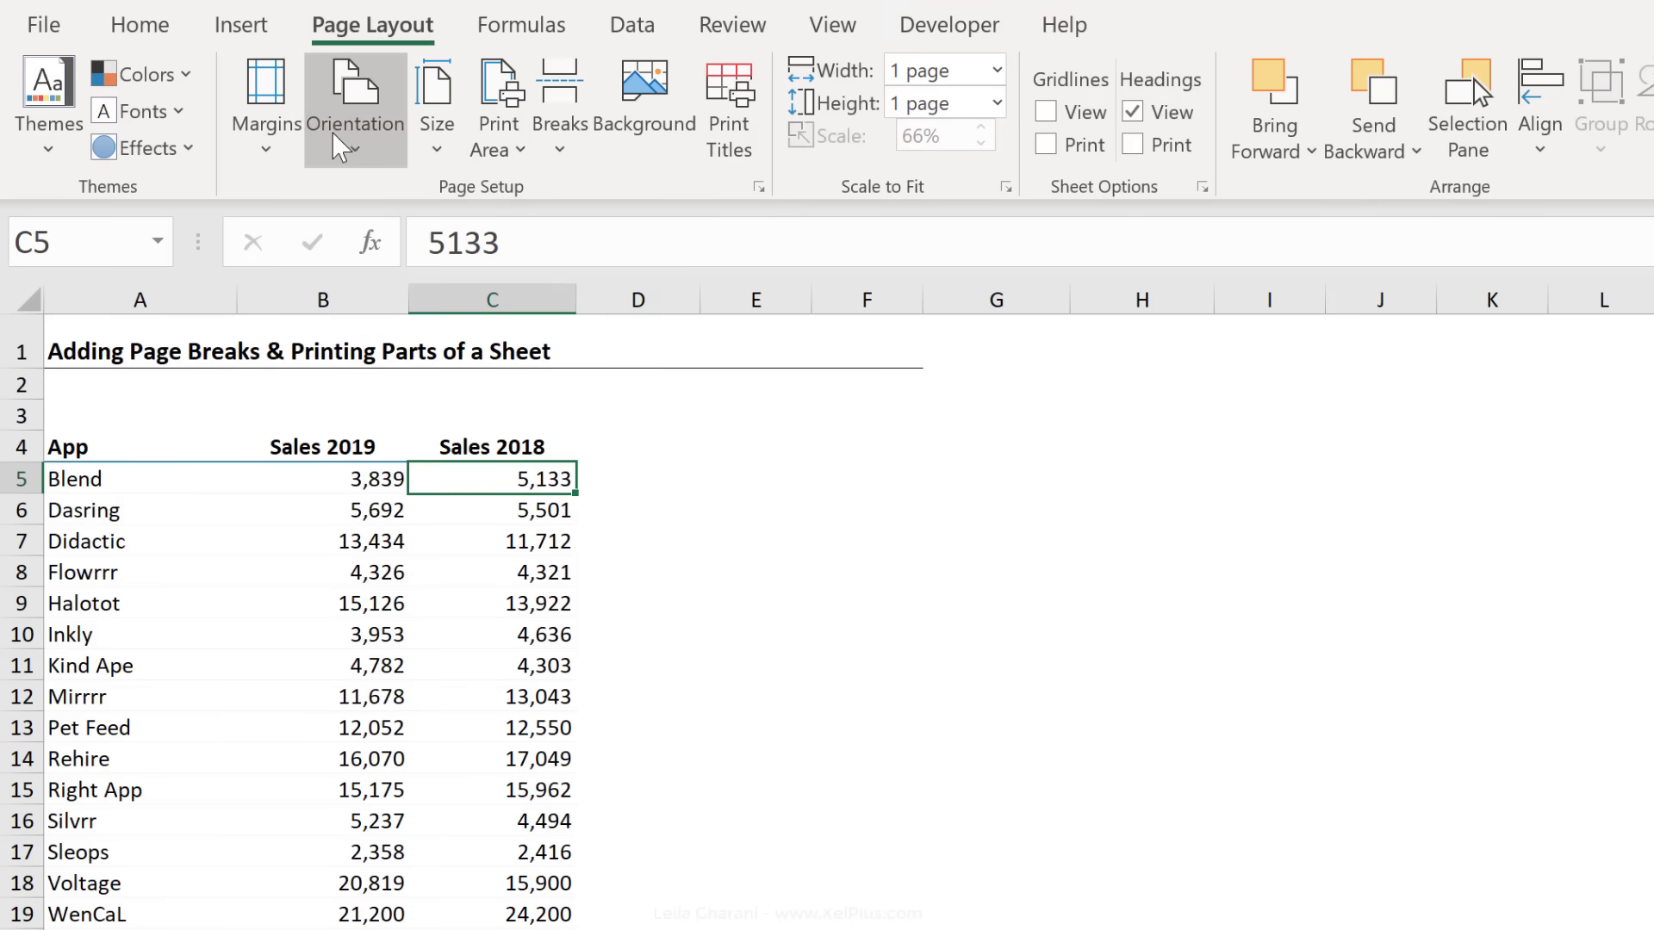
pyautogui.click(354, 138)
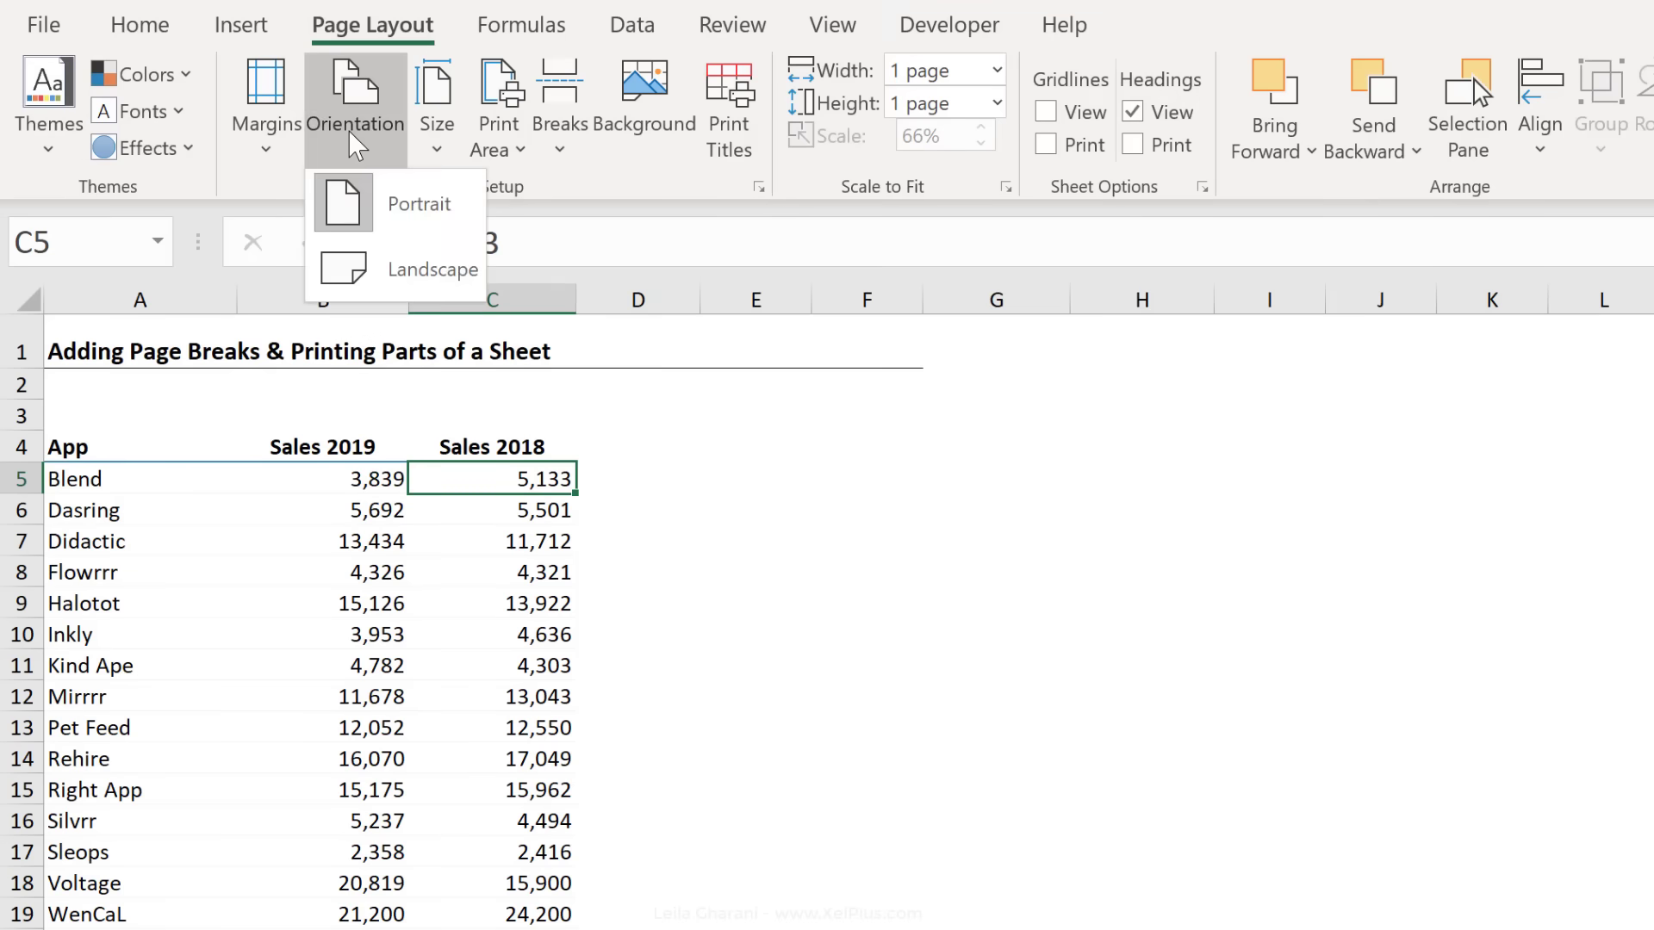
pyautogui.click(385, 274)
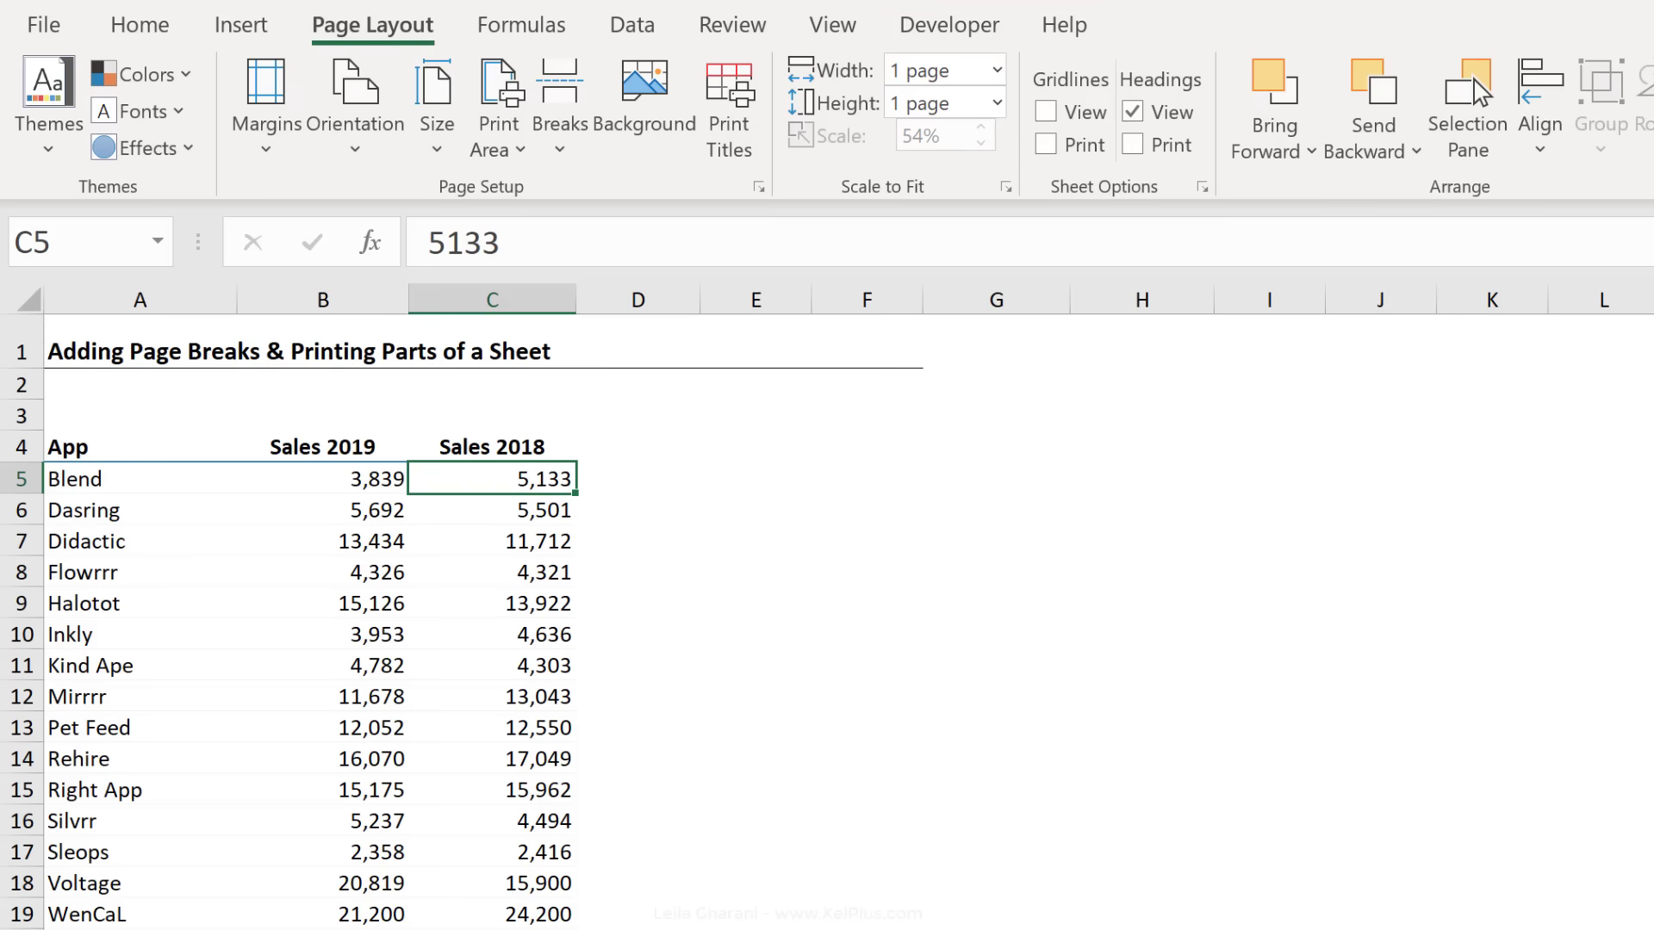
pyautogui.click(54, 837)
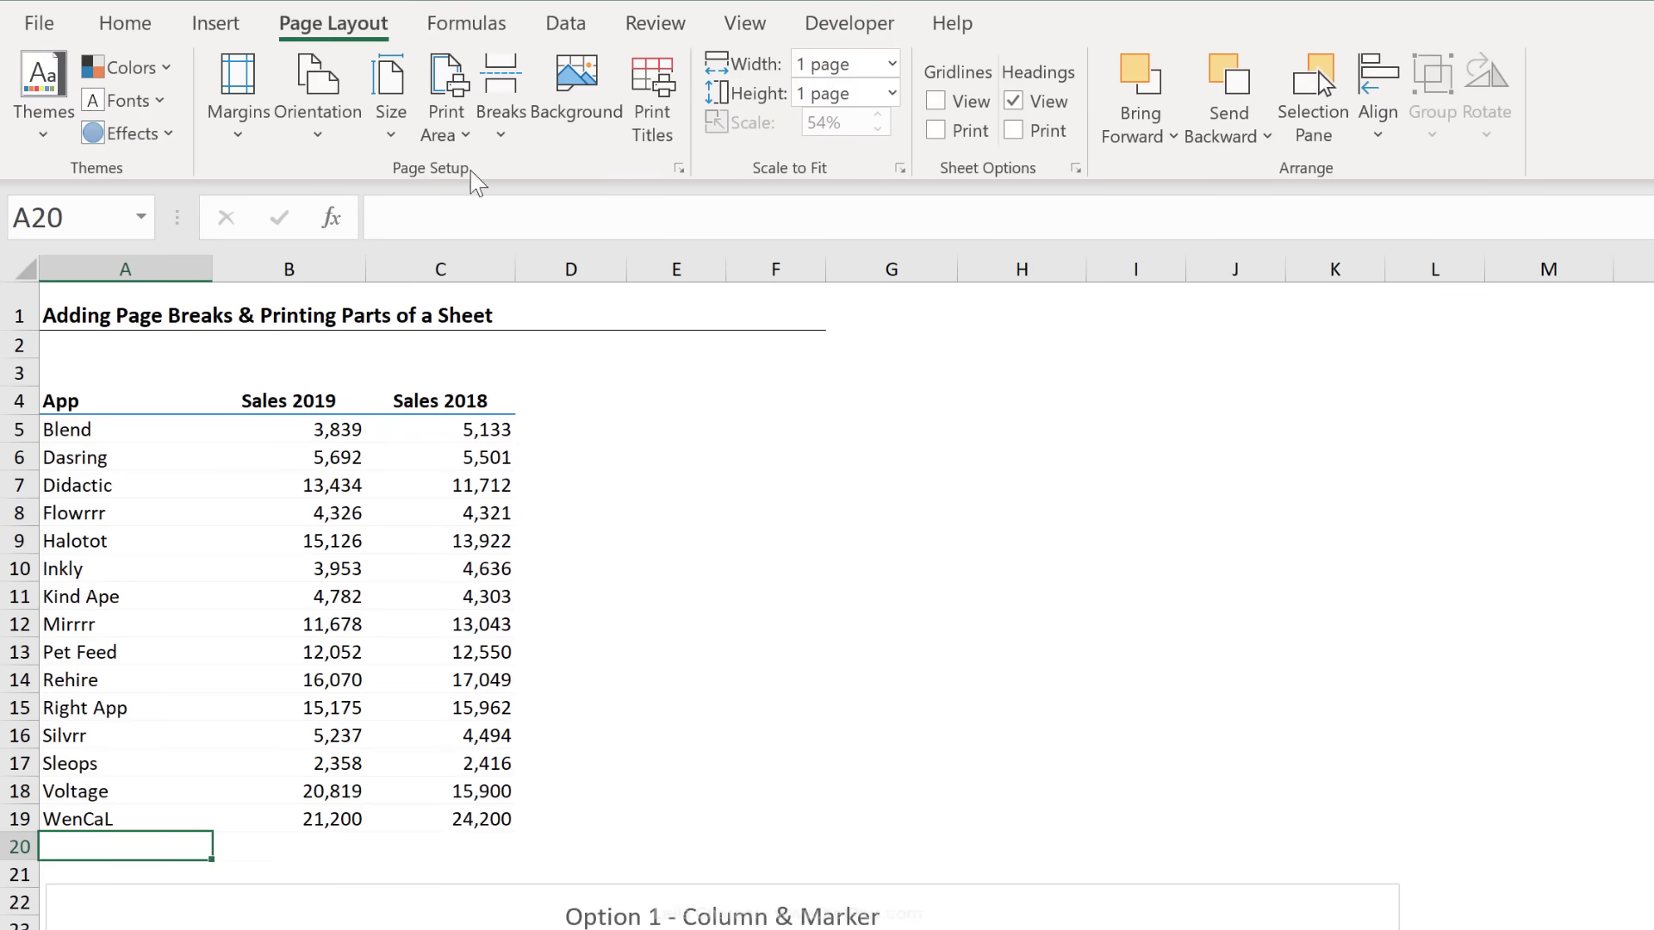
# Step: Reset width and height scaling to Automatic and insert a page break above row 20
pyautogui.click(890, 69)
pyautogui.click(840, 93)
pyautogui.click(891, 93)
pyautogui.click(850, 115)
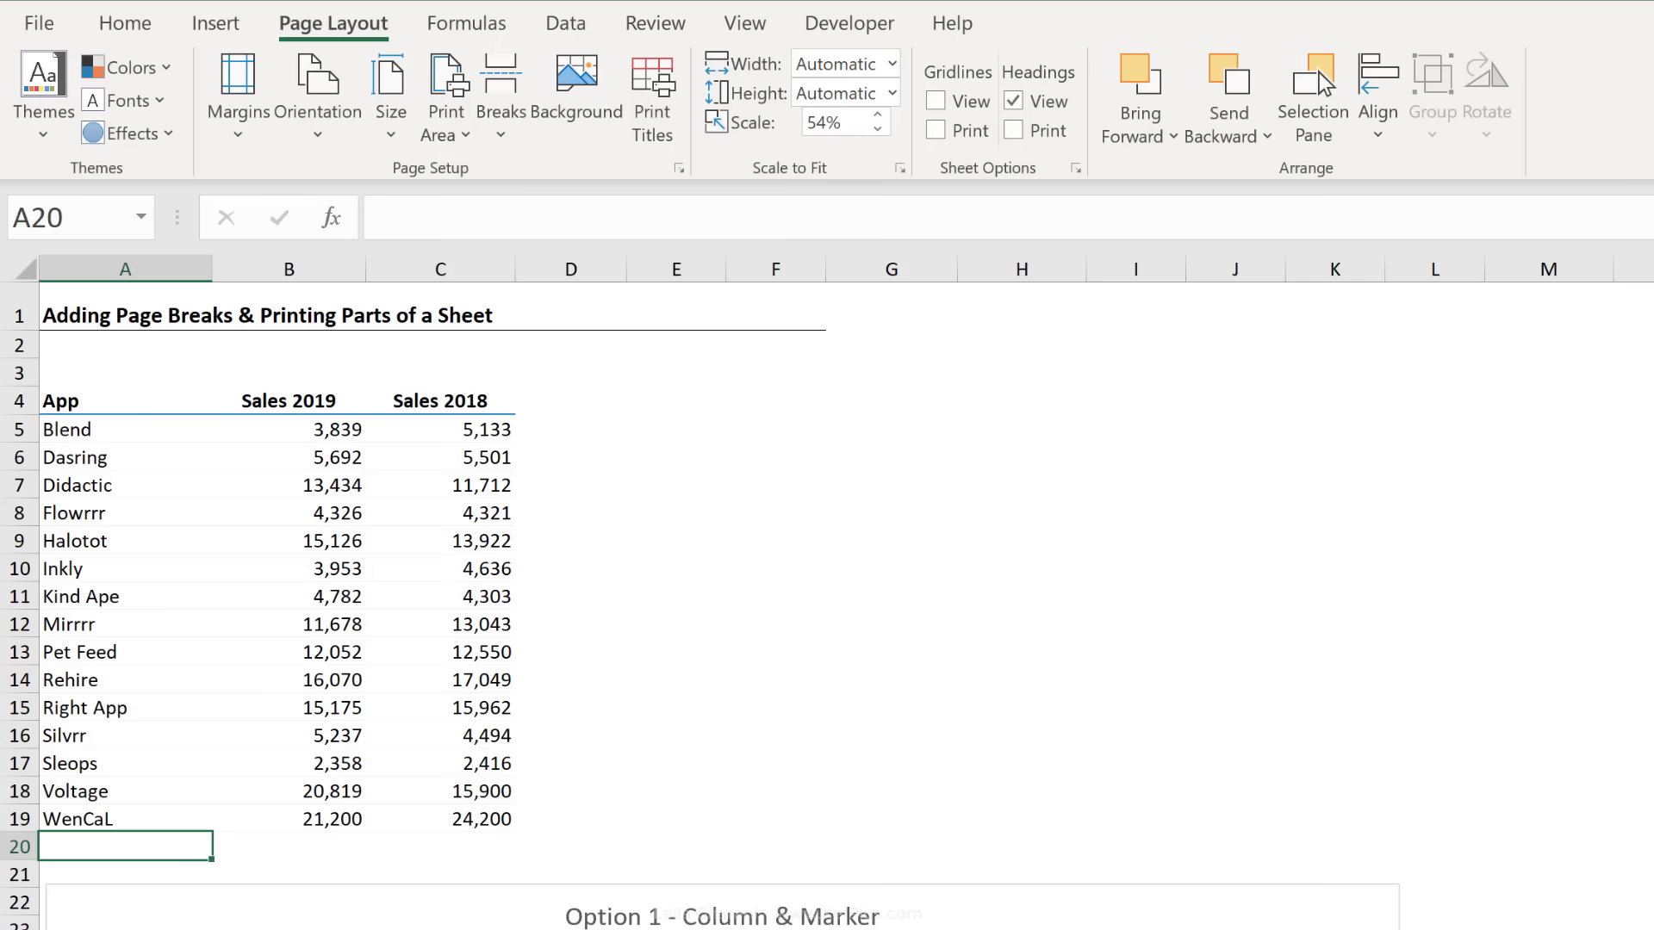
pyautogui.click(508, 133)
pyautogui.click(525, 168)
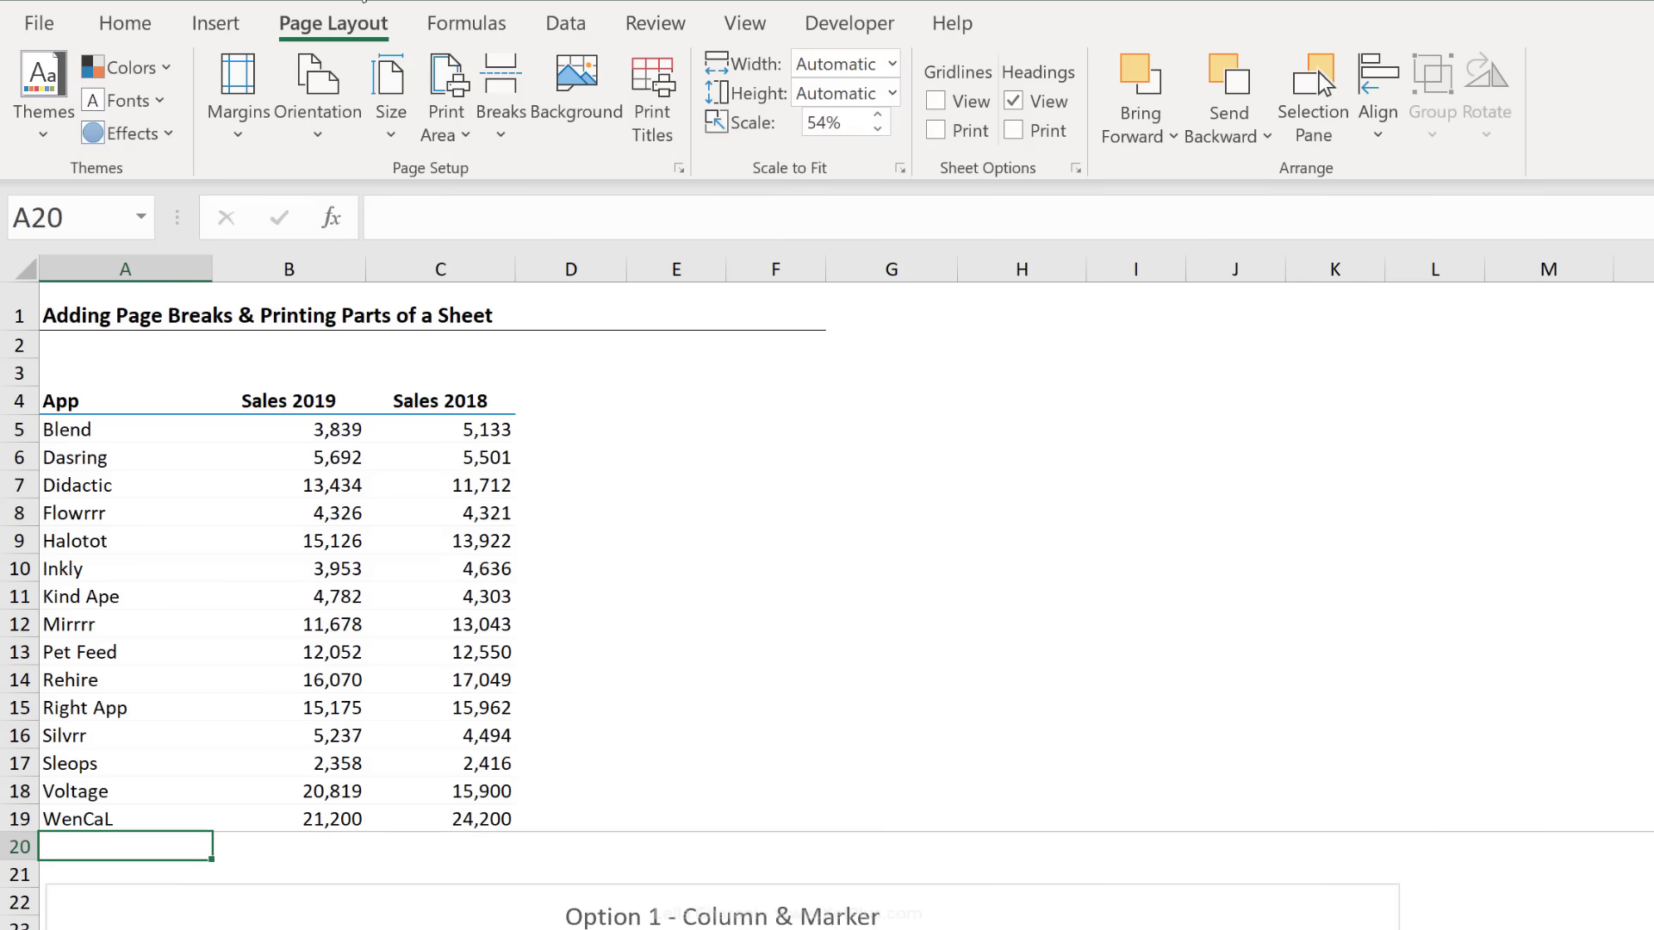
# Step: Set the print scaling to No Scaling at 100% and review the separate pages in the preview
pyautogui.hotkey('ctrl', 'p')
pyautogui.scroll(-1, 1049, 353)
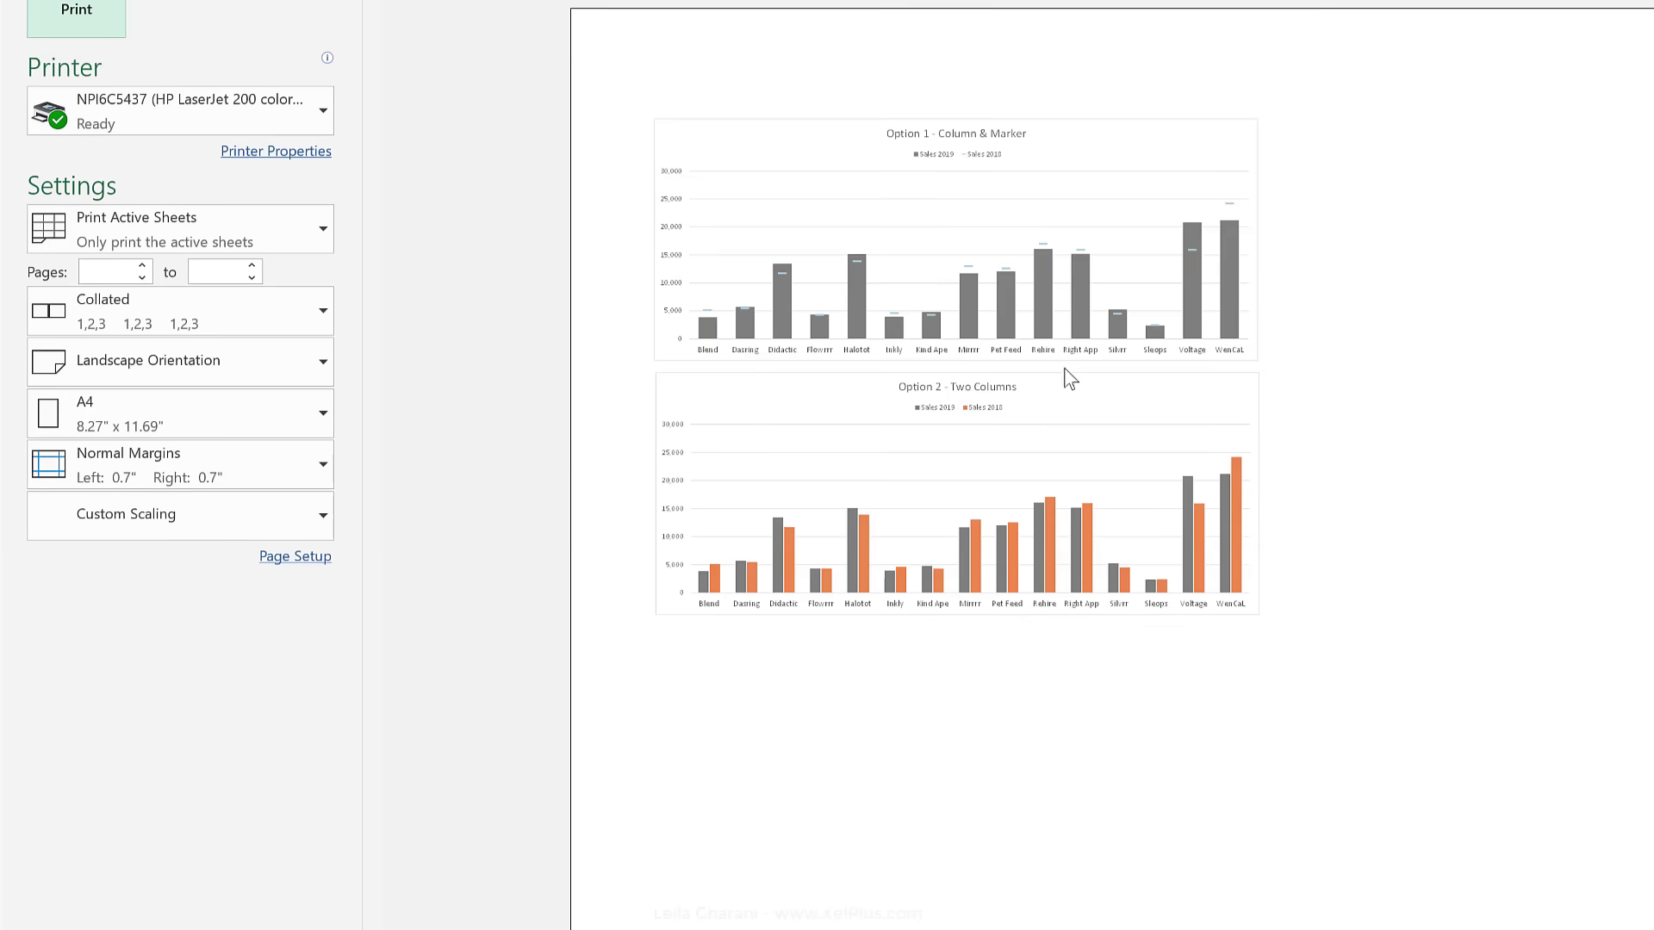
pyautogui.click(327, 521)
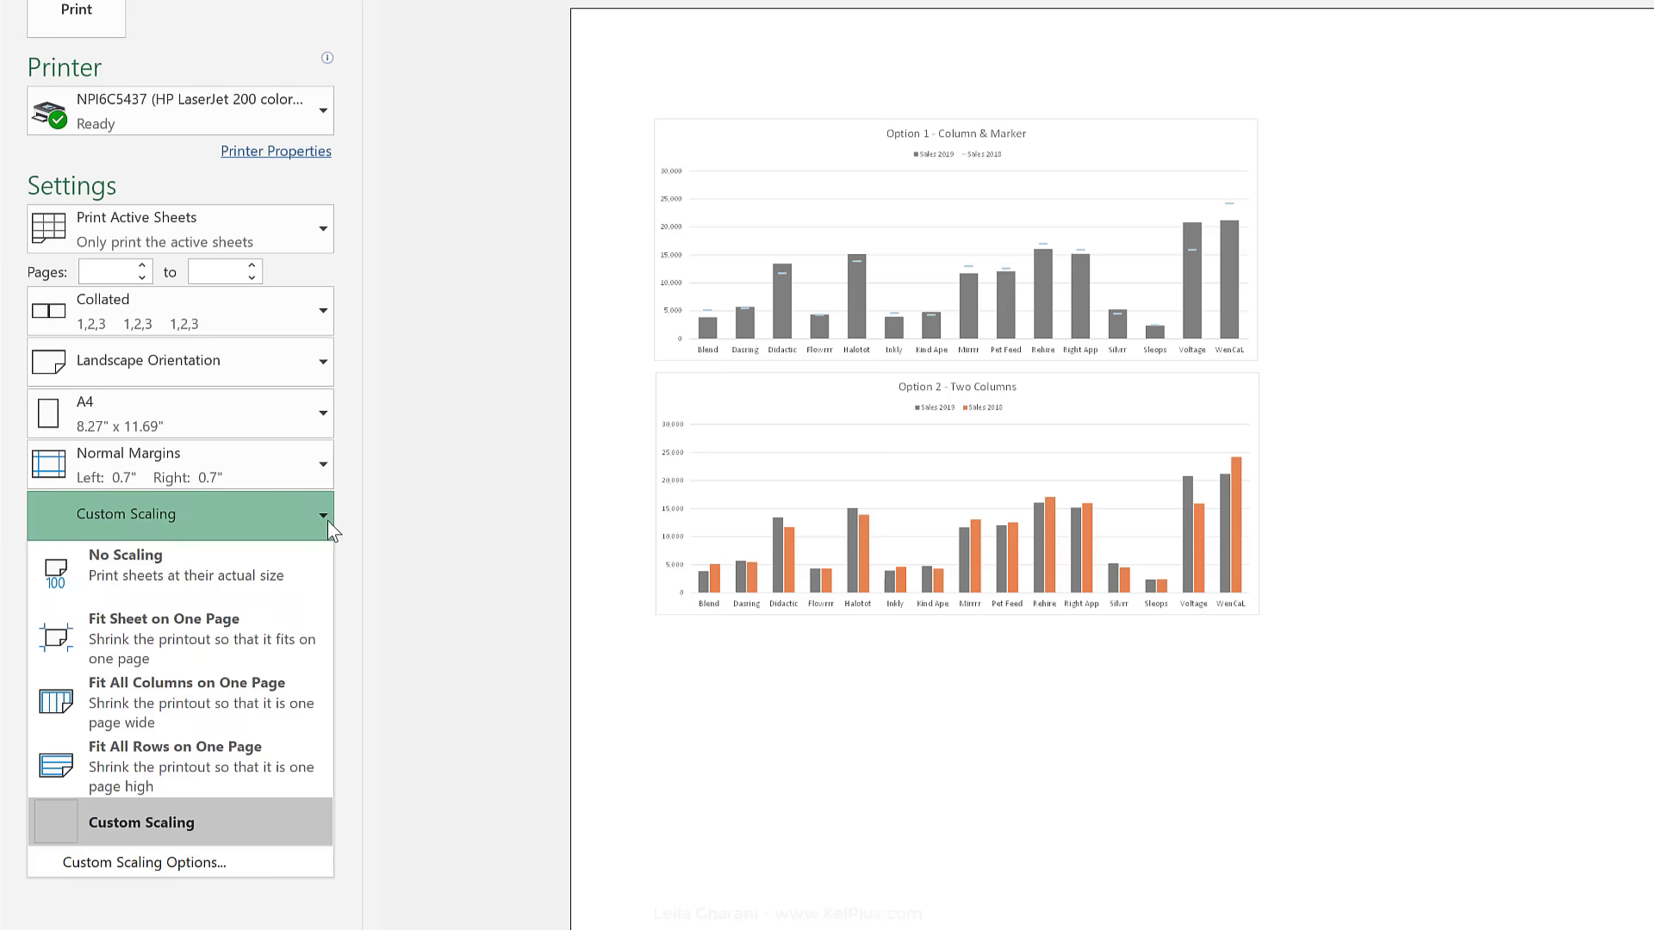
pyautogui.click(282, 551)
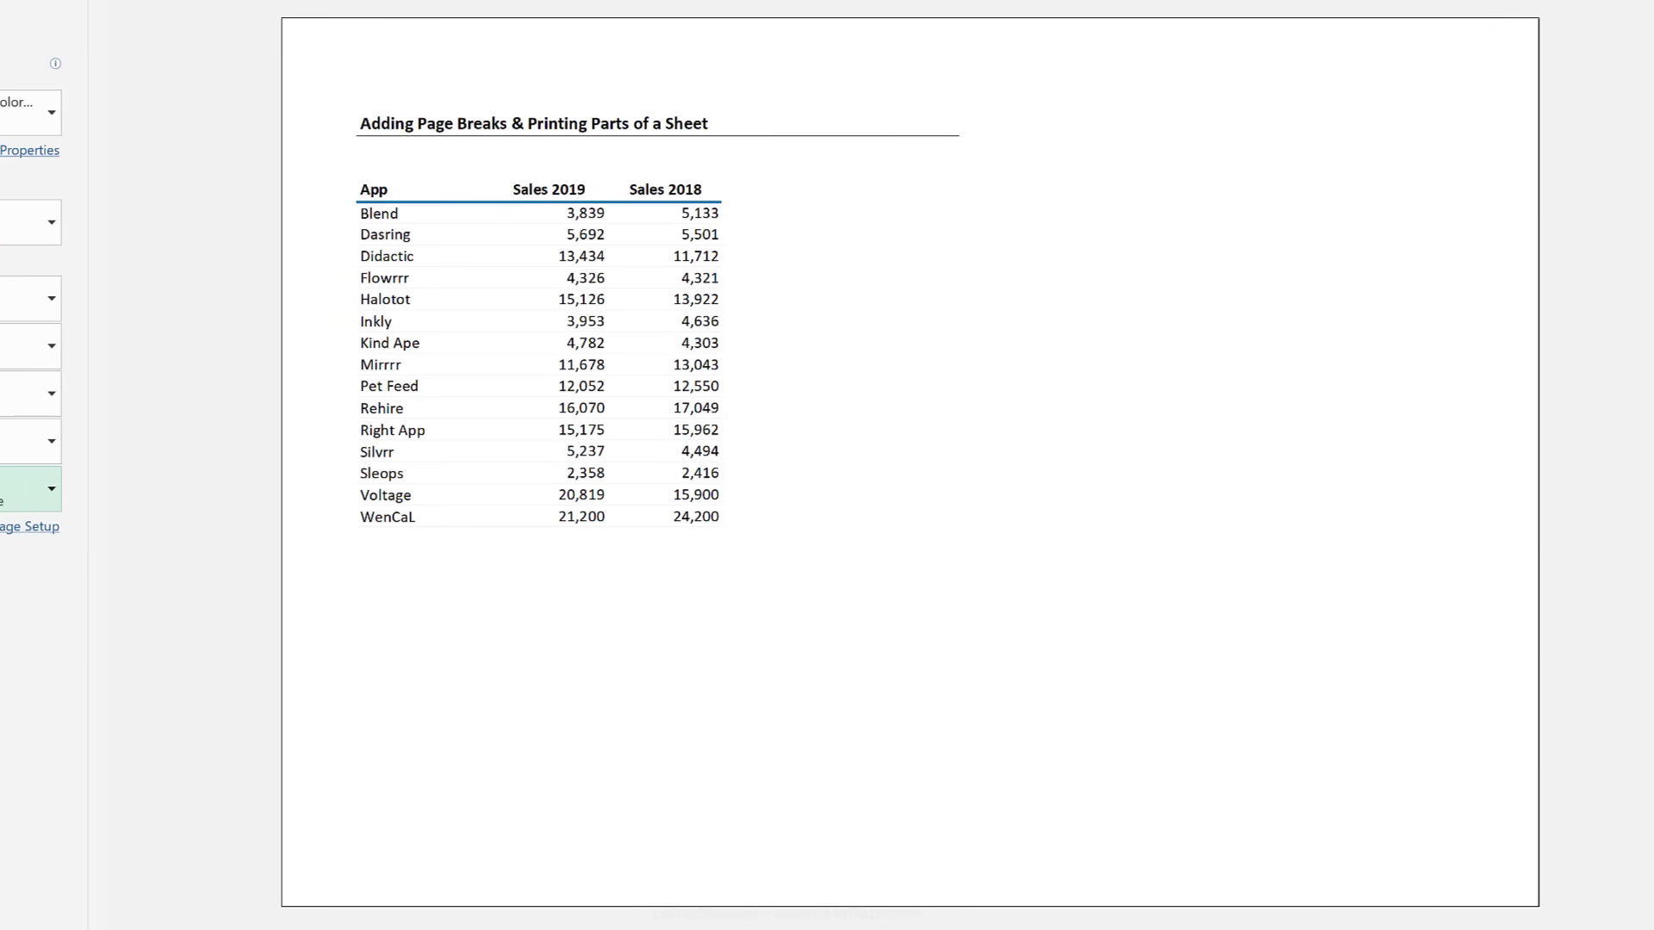
pyautogui.scroll(1, 909, 462)
pyautogui.scroll(-1, 1030, 440)
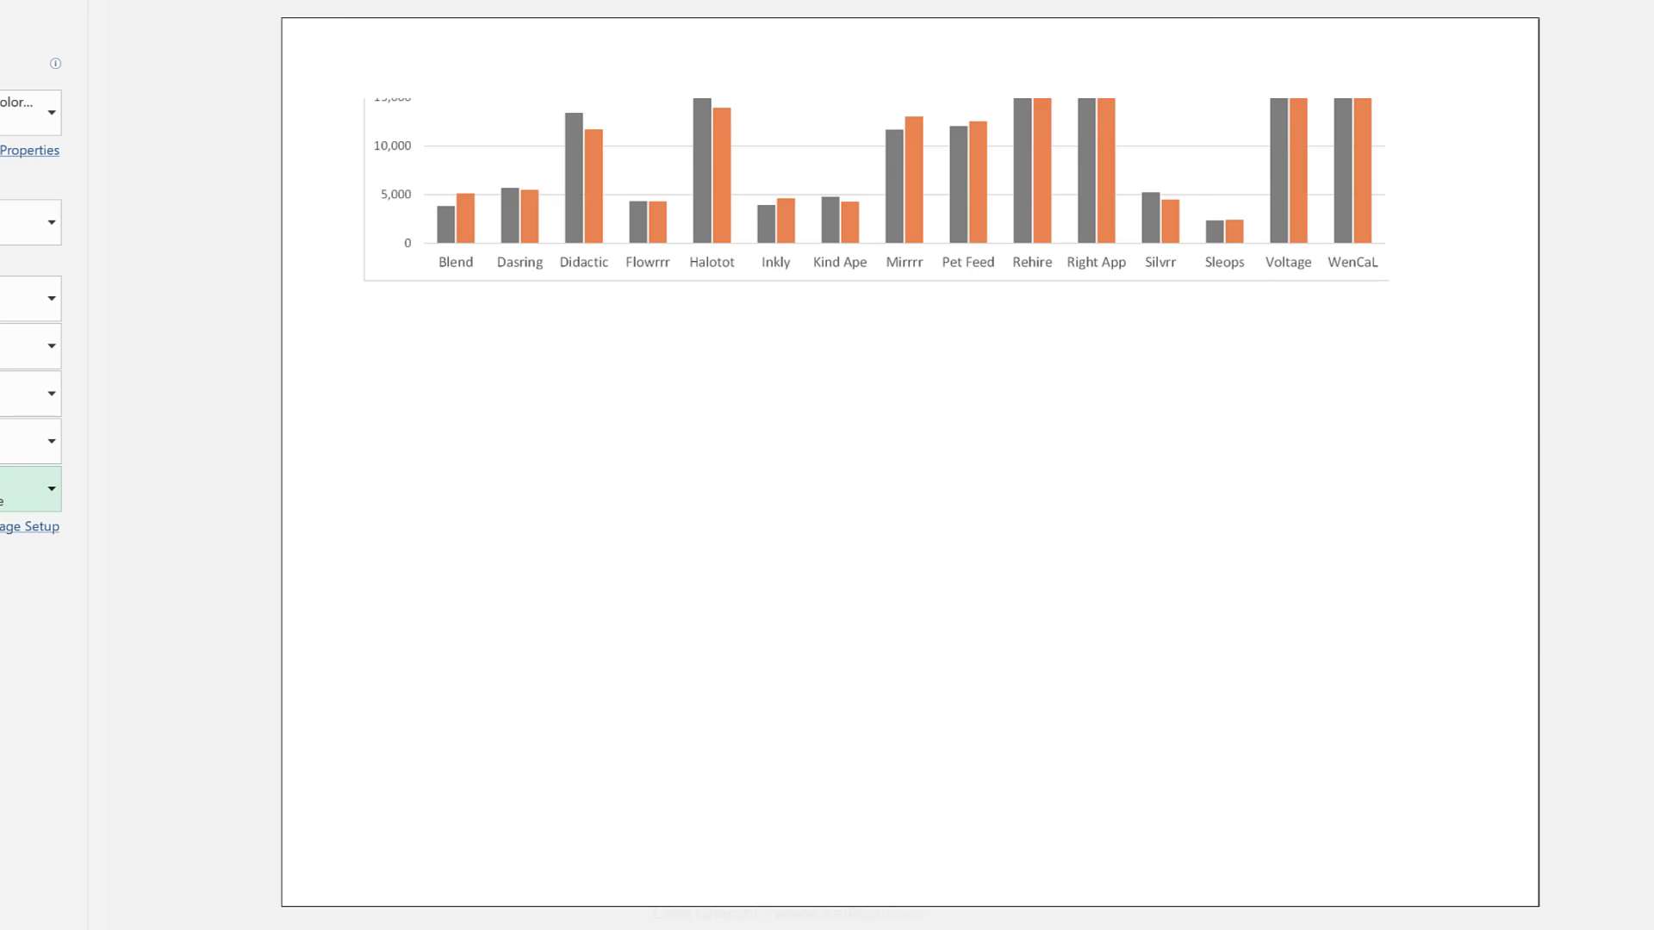
pyautogui.press('Escape')
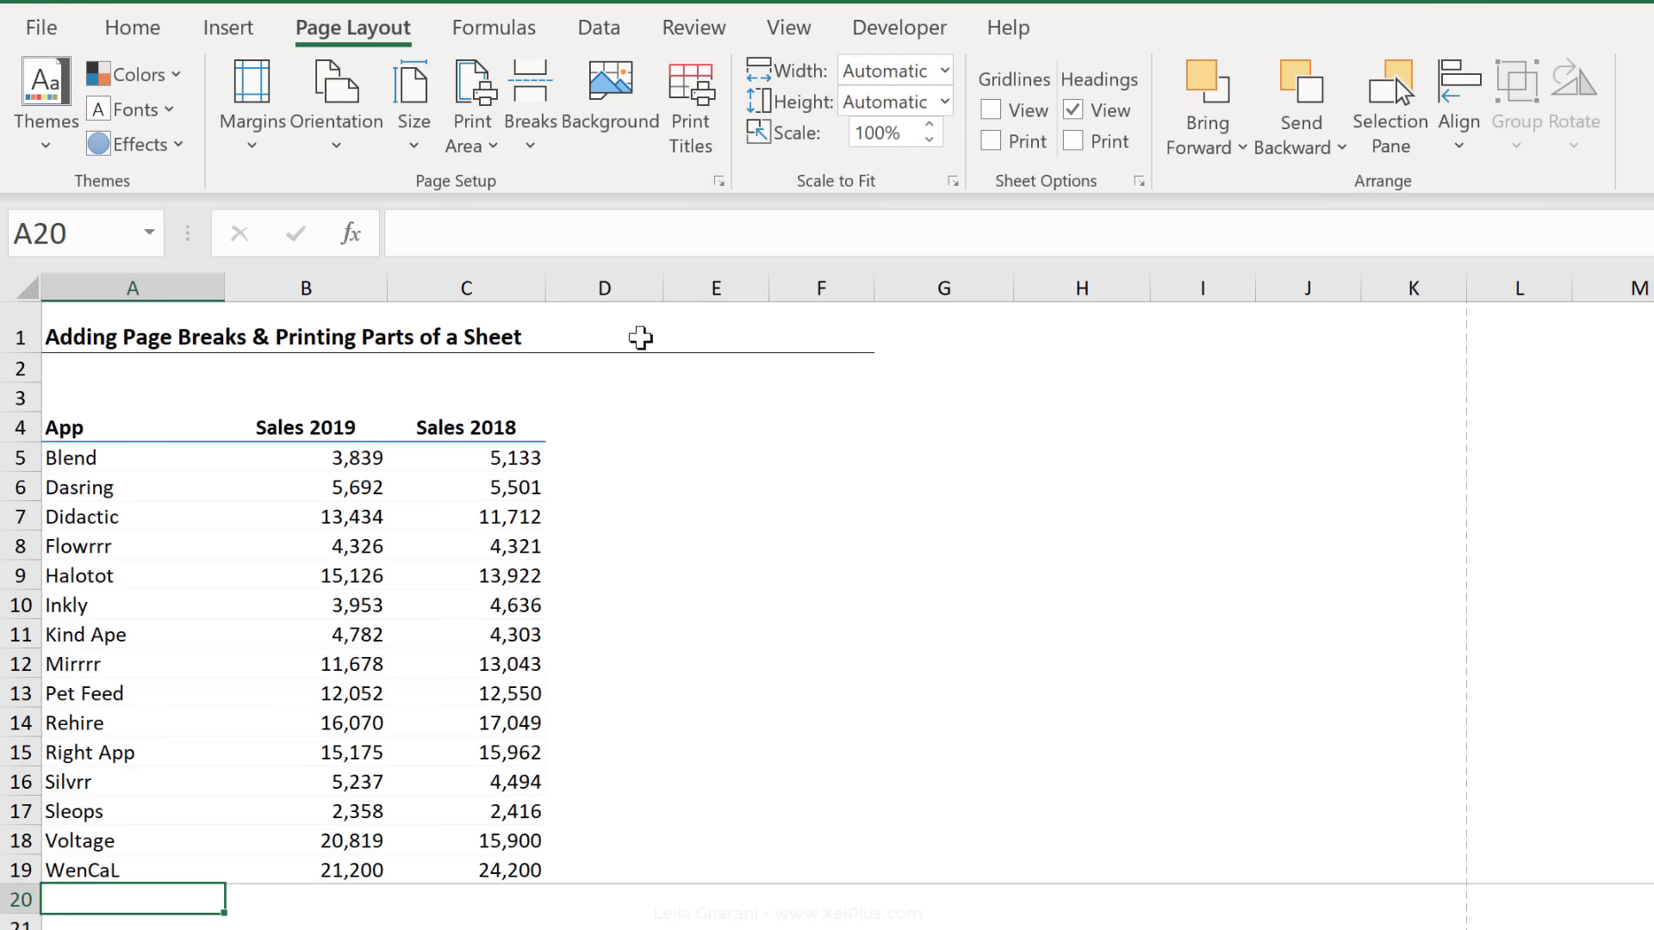
# Step: In Page Break Preview, drag the page edge to column L and page 1's break below the table
pyautogui.click(785, 29)
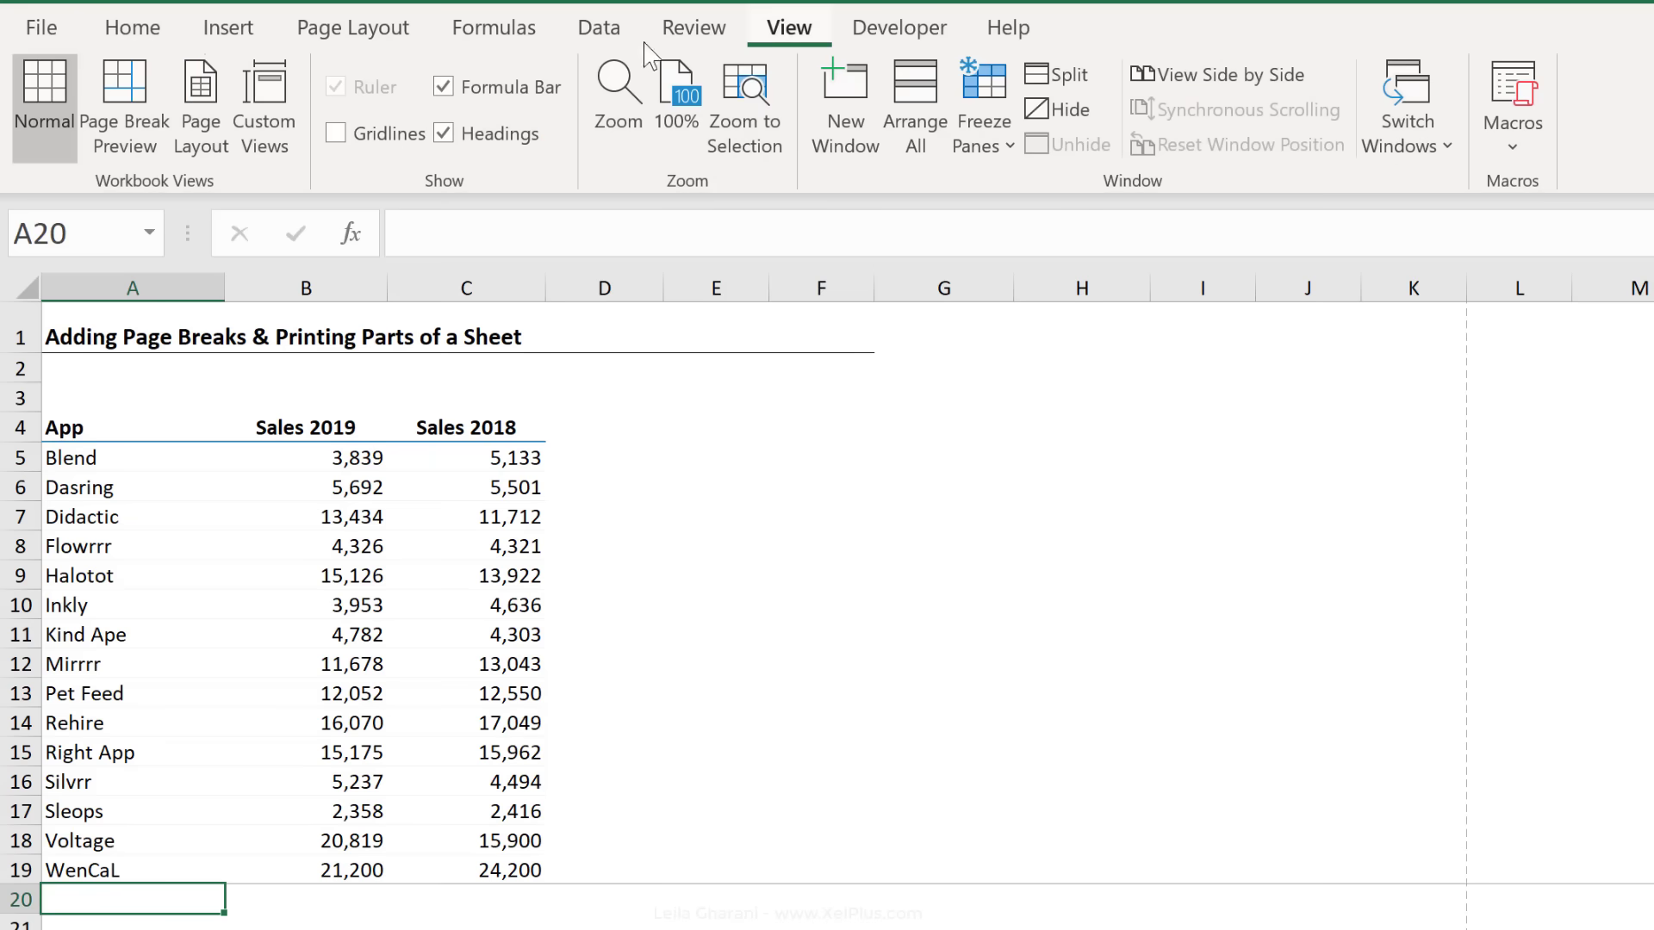
pyautogui.click(142, 136)
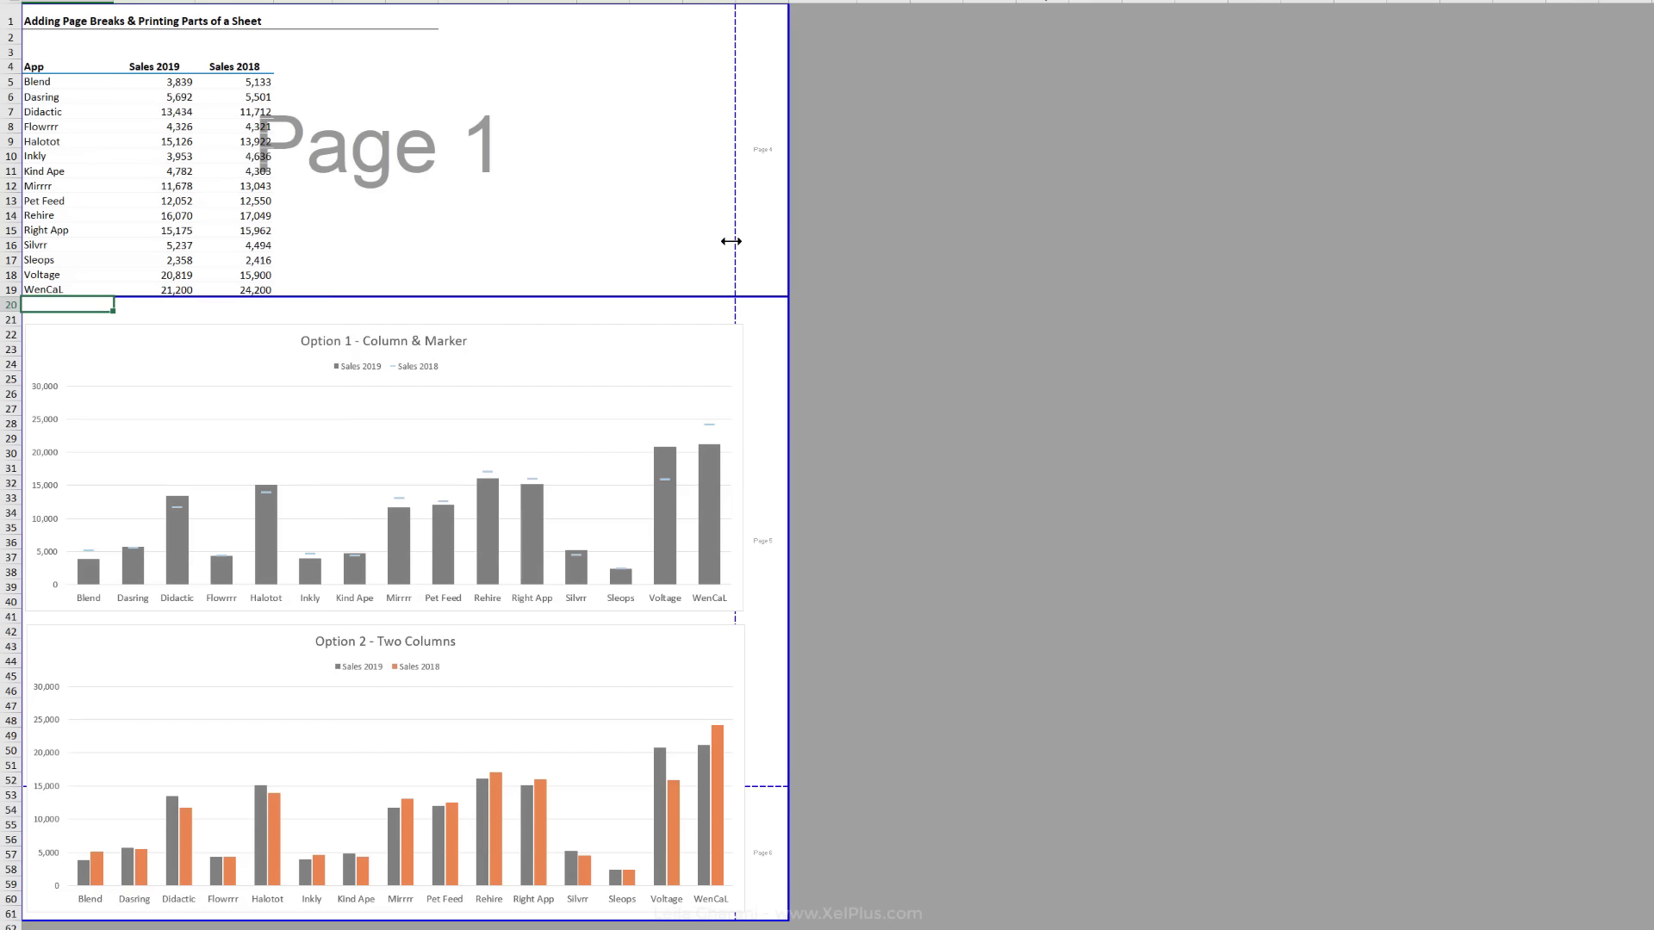
pyautogui.moveTo(731, 242); pyautogui.dragTo(787, 254)
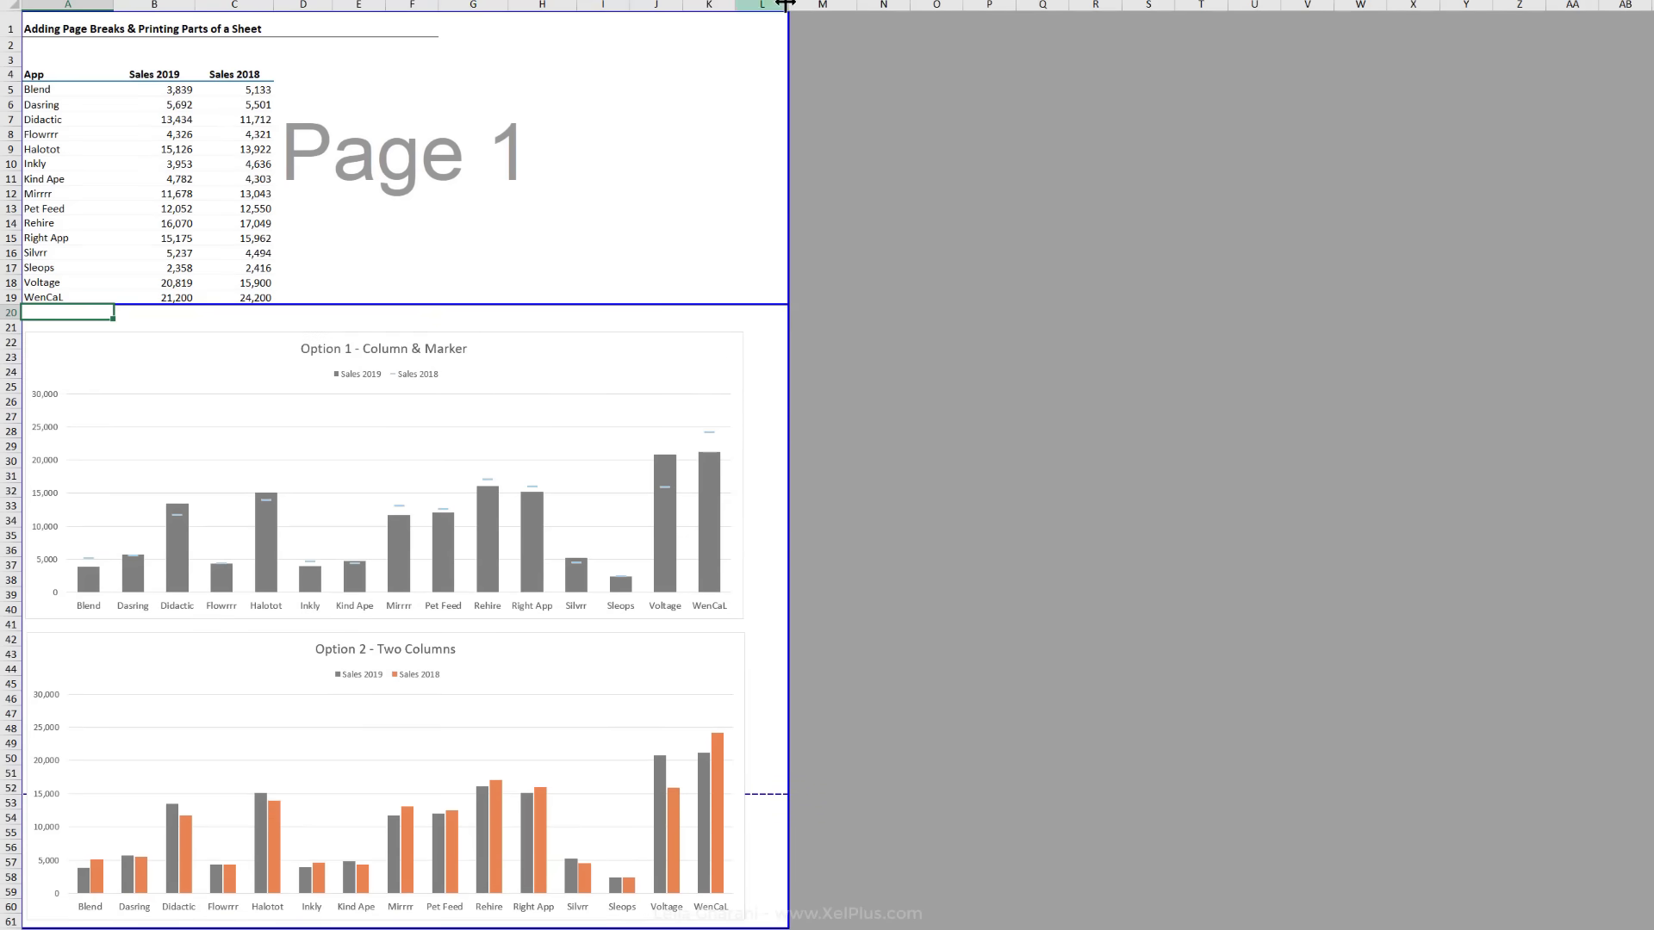
pyautogui.moveTo(785, 4); pyautogui.dragTo(755, 4)
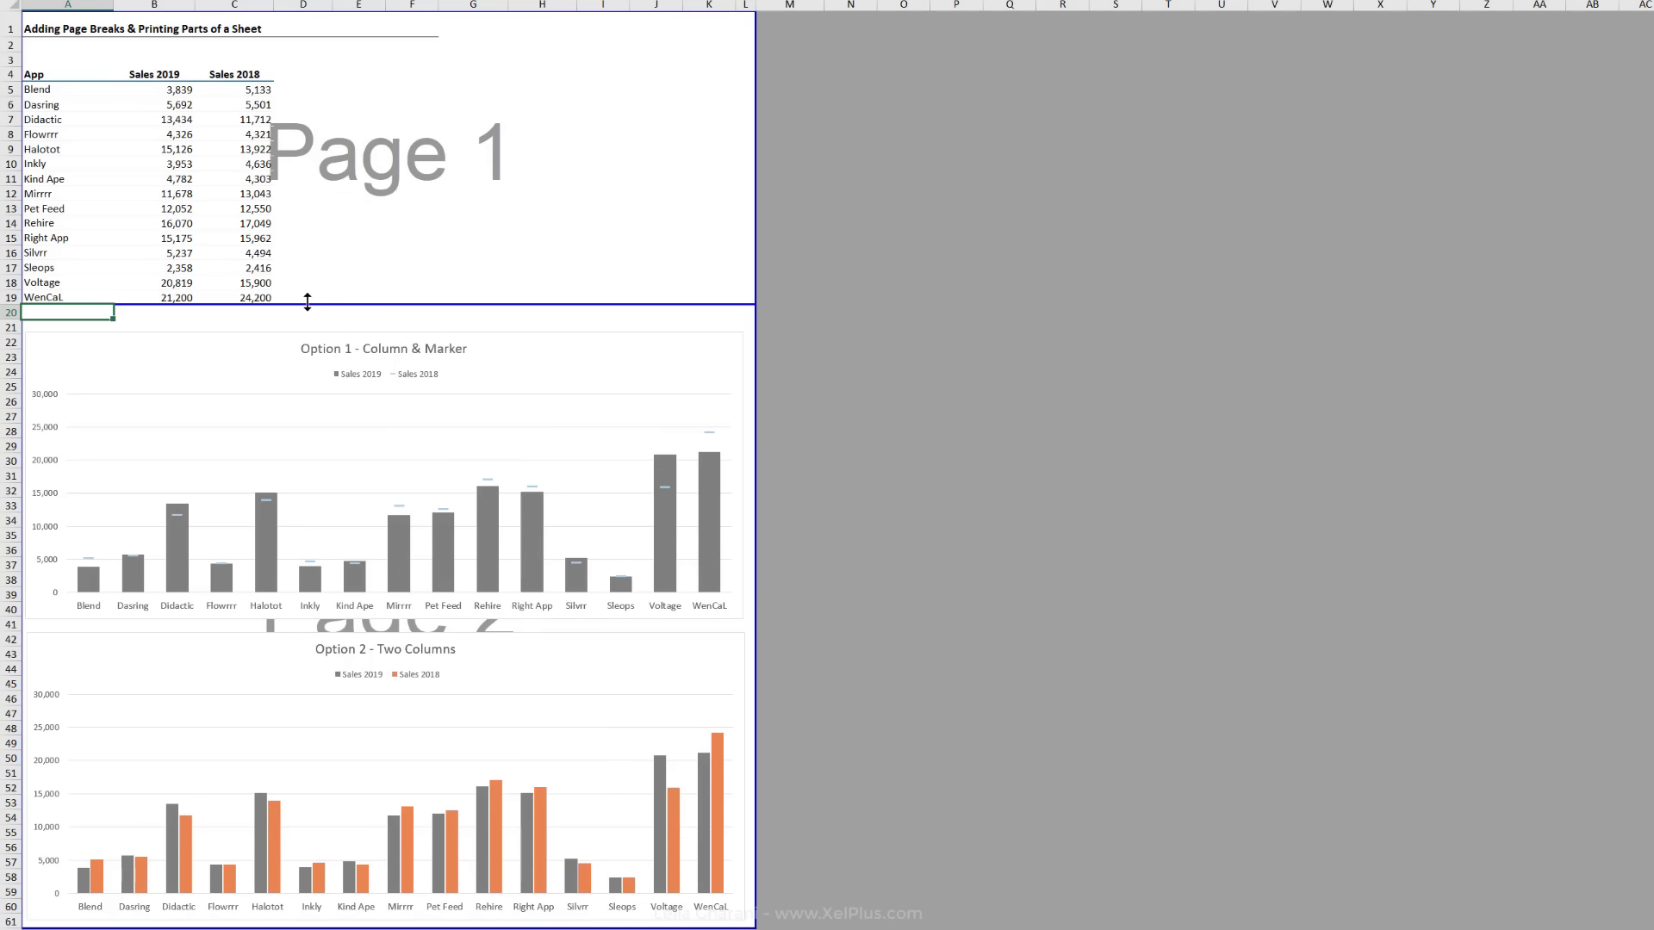
pyautogui.moveTo(308, 301)
pyautogui.mouseDown()
pyautogui.moveTo(300, 322)
pyautogui.moveTo(307, 301)
pyautogui.mouseUp()
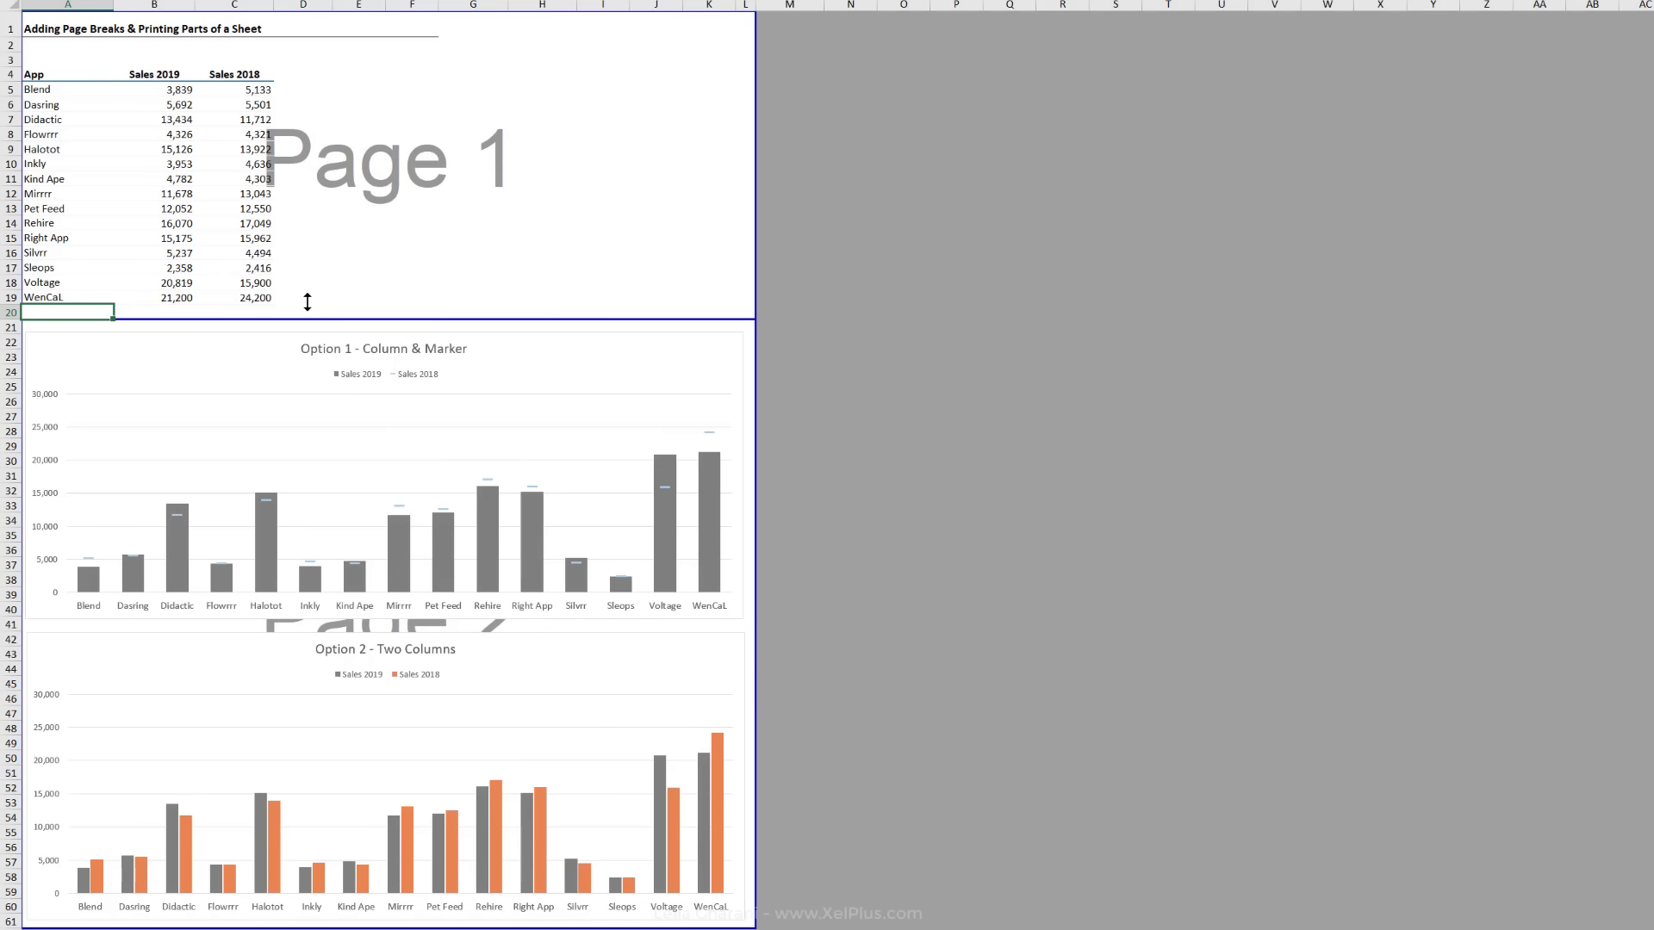
# Step: Nudge the Option 1 chart slightly lower so both charts fit on page 2
pyautogui.click(514, 359)
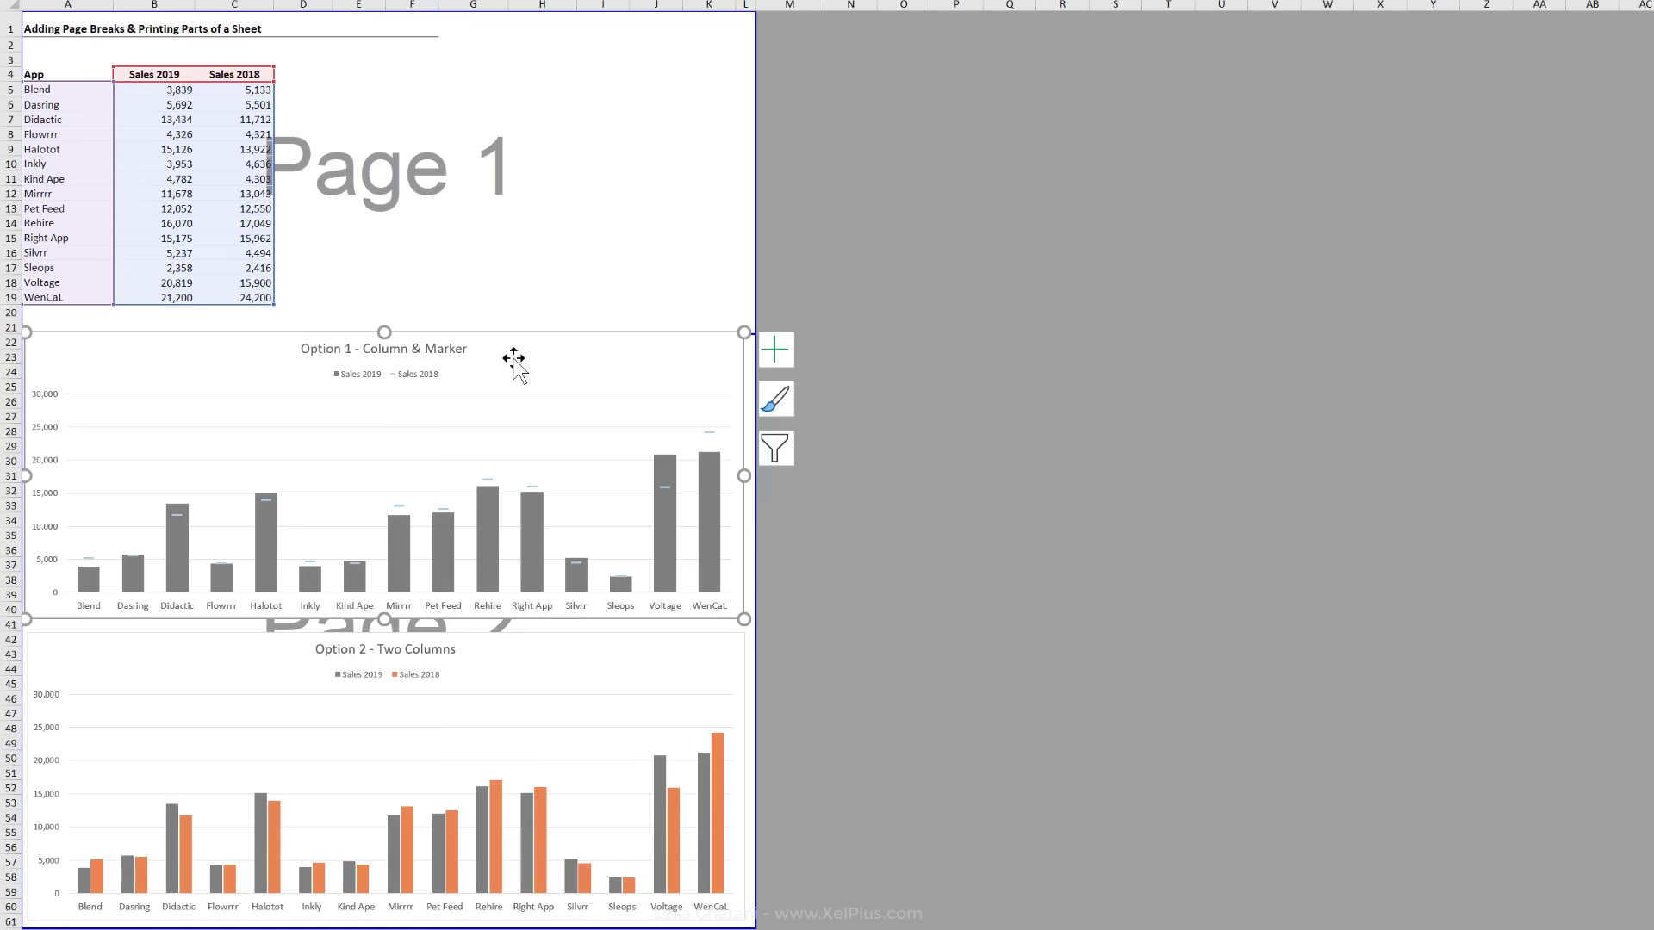
pyautogui.moveTo(513, 358); pyautogui.dragTo(513, 369)
pyautogui.click(499, 293)
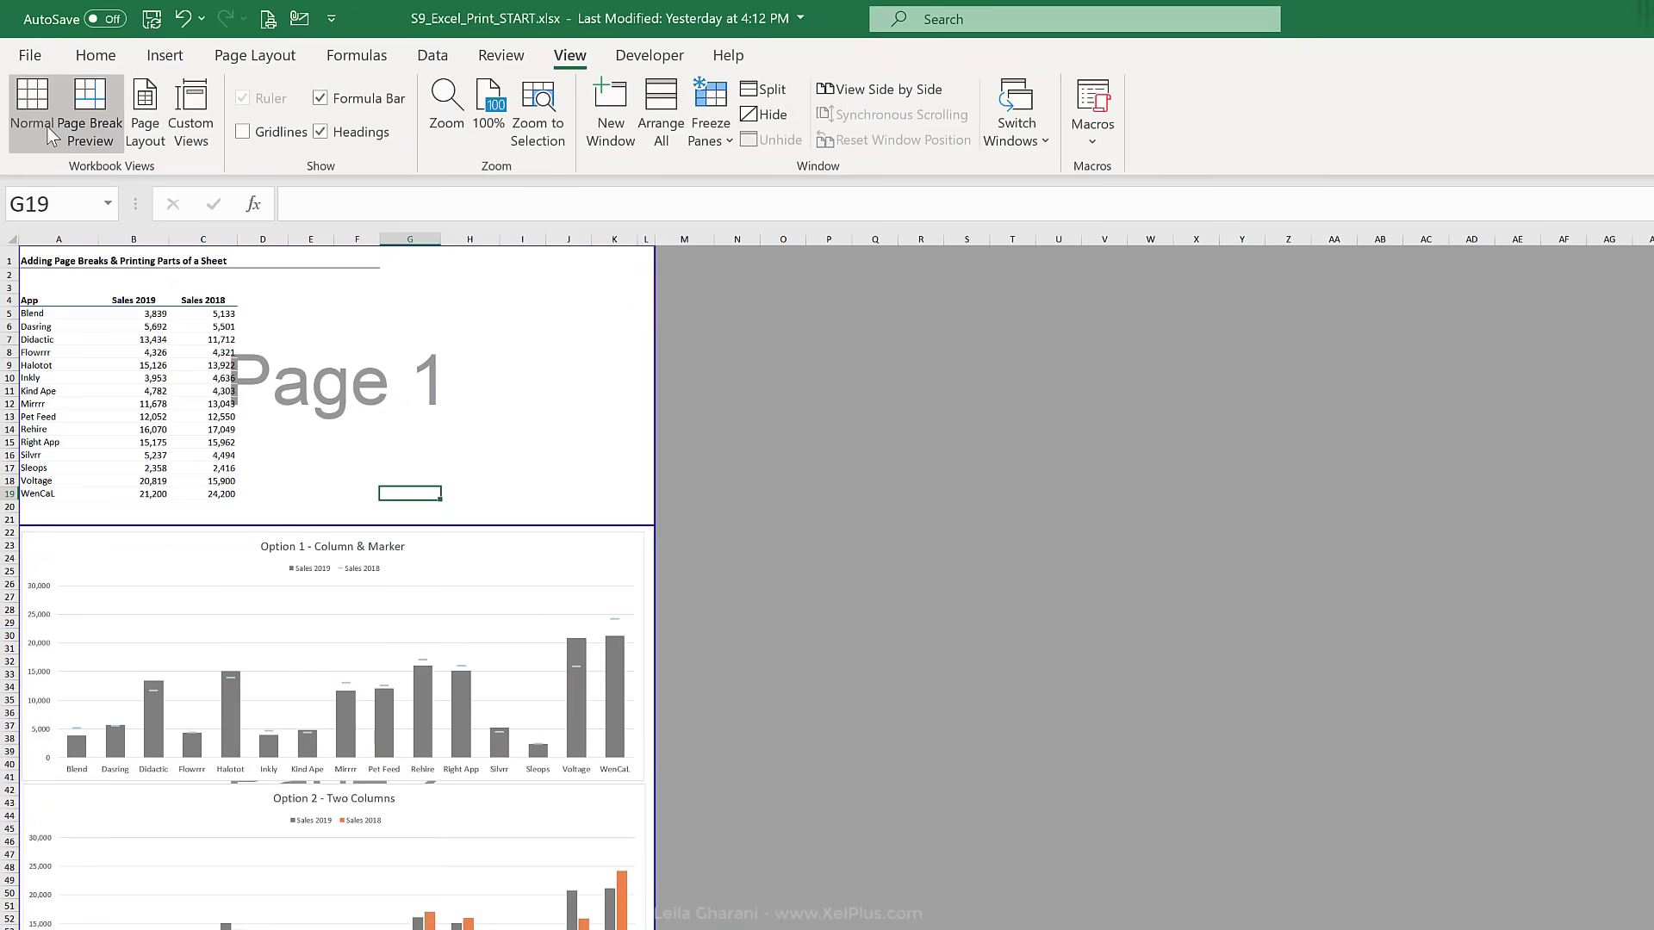
# Step: Return to Normal view and page to the second print preview page holding the Option 1 and Option 2 charts
pyautogui.click(47, 127)
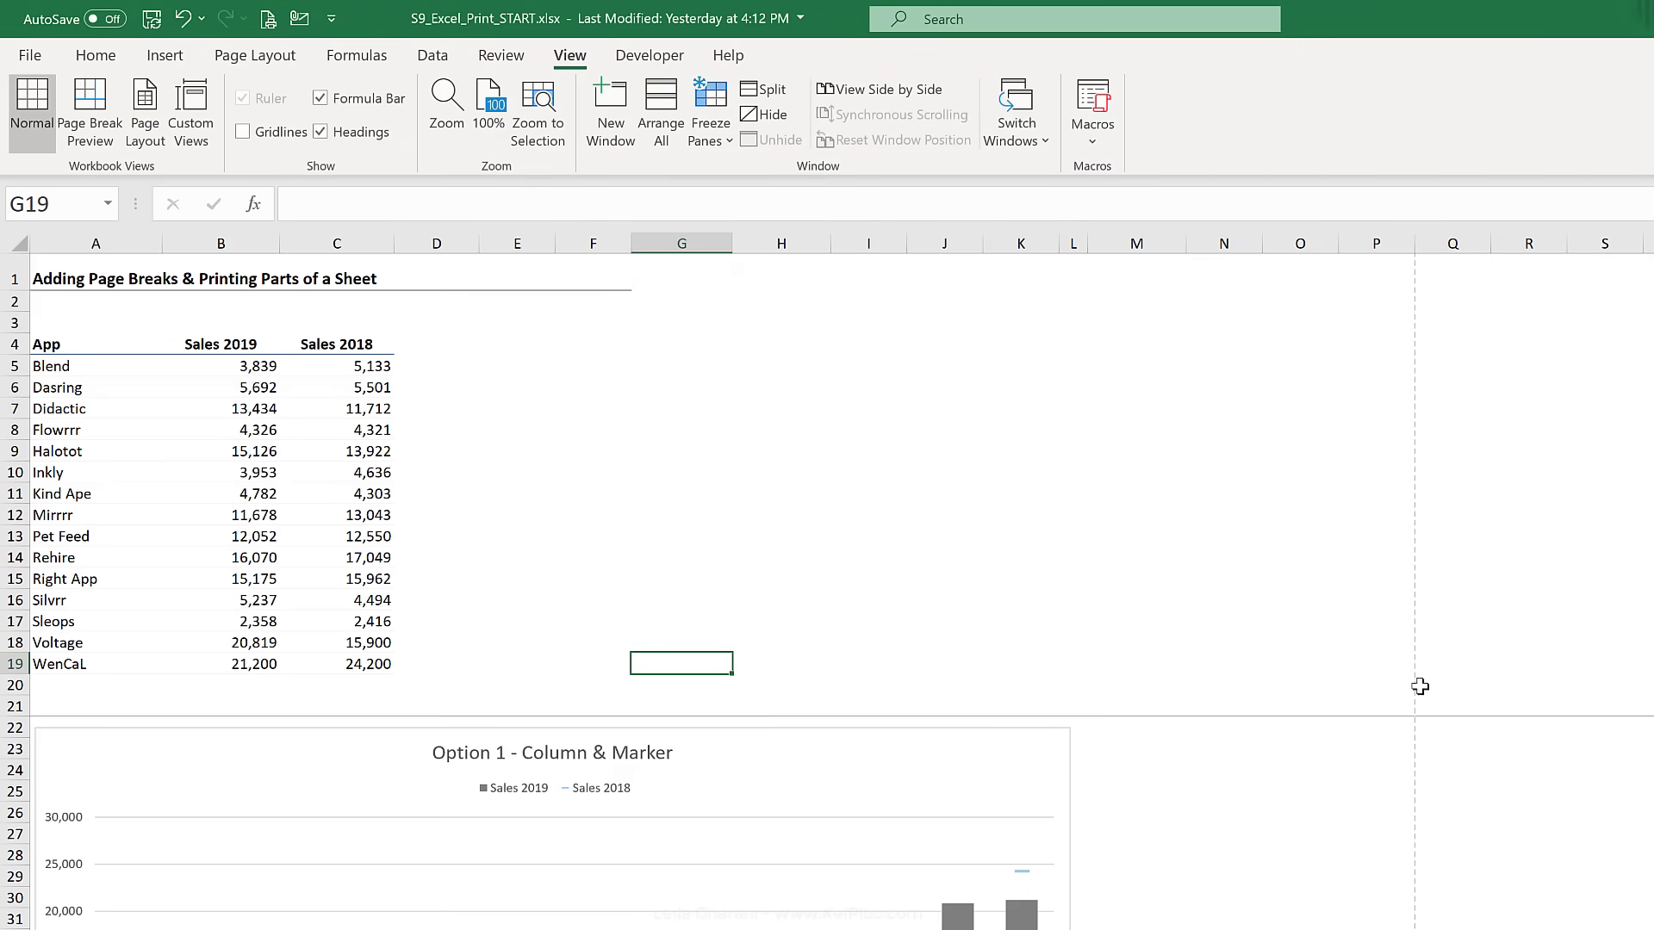
pyautogui.scroll(-4, 1301, 715)
pyautogui.scroll(4, 1285, 720)
pyautogui.click(268, 19)
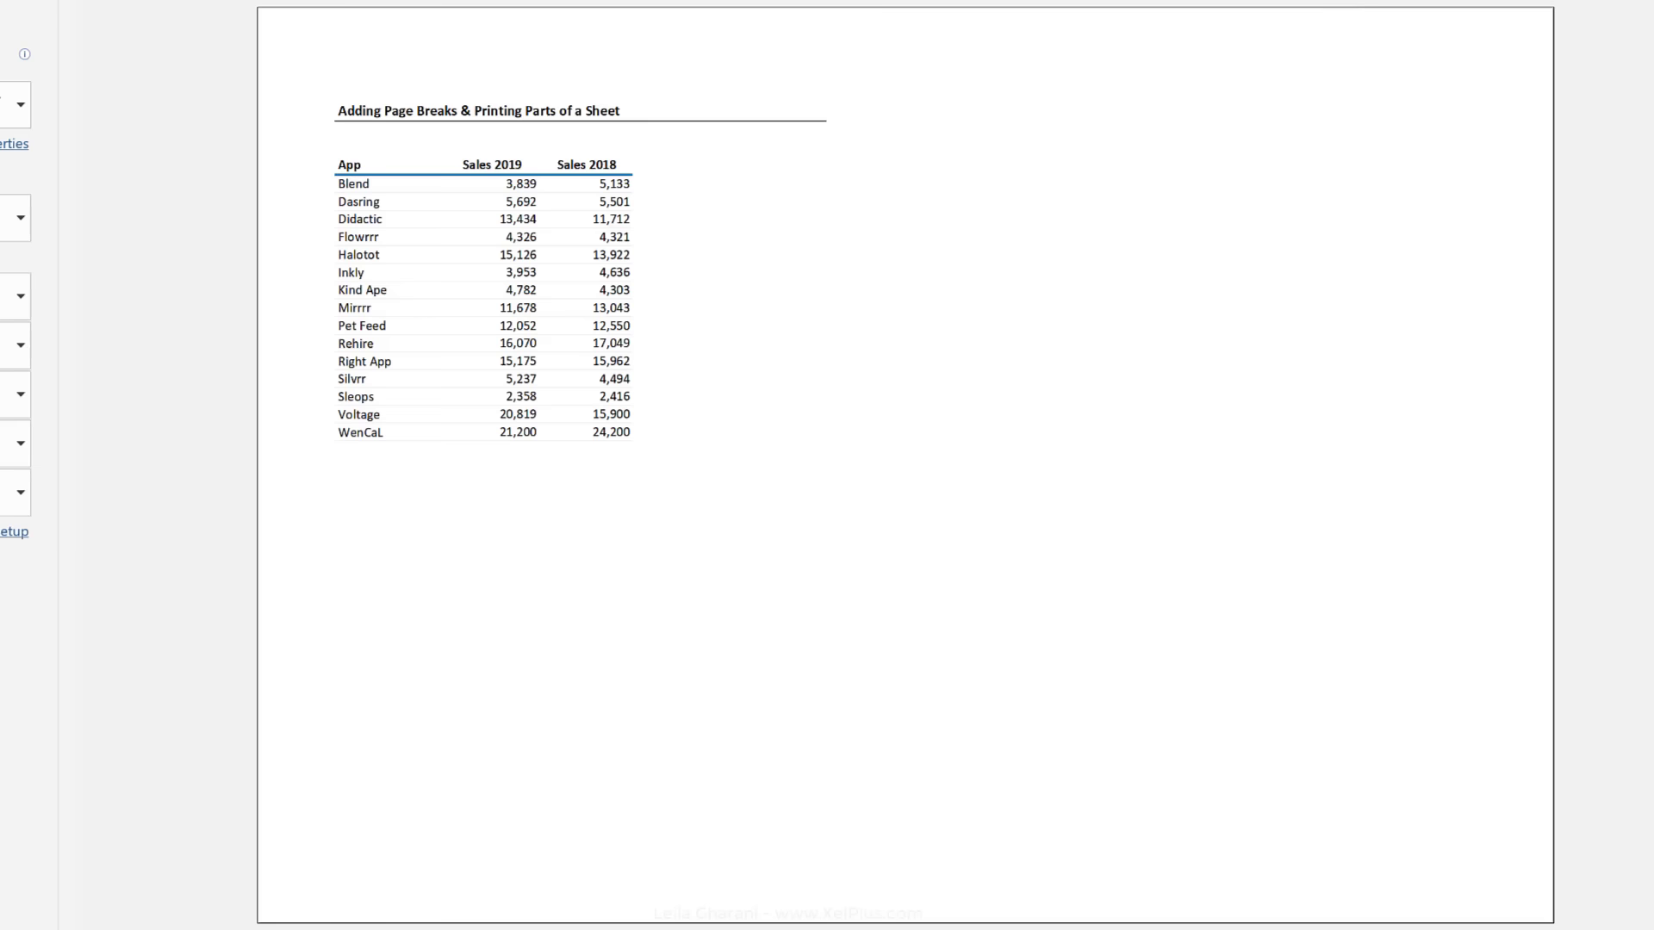
pyautogui.press('pagedown')
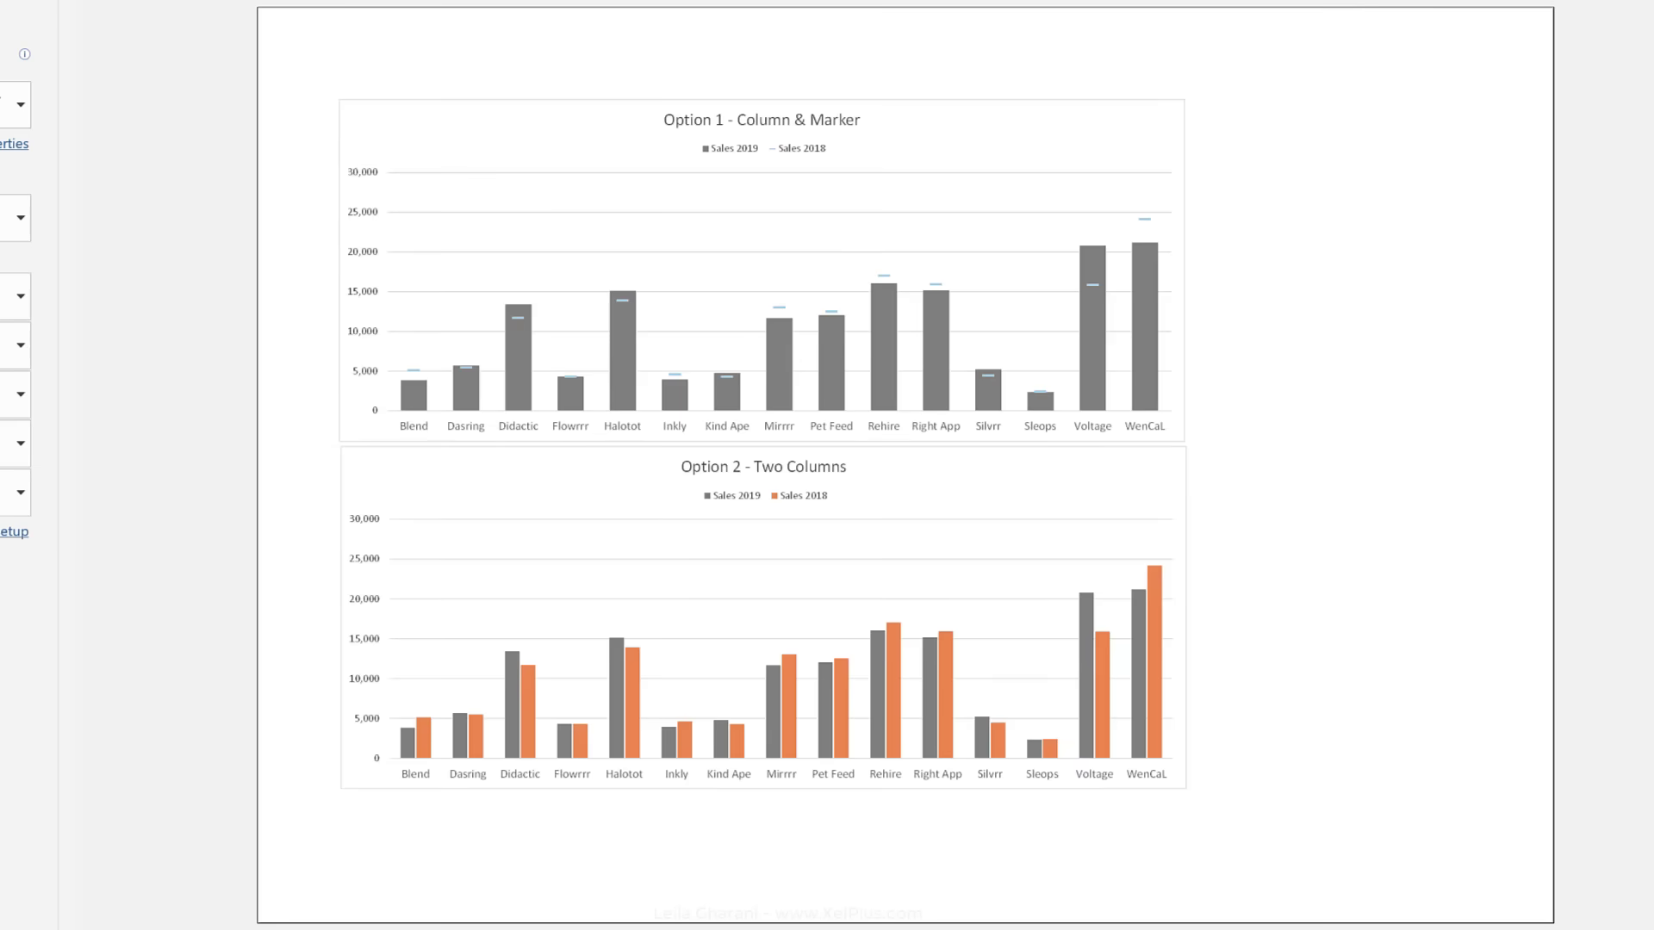